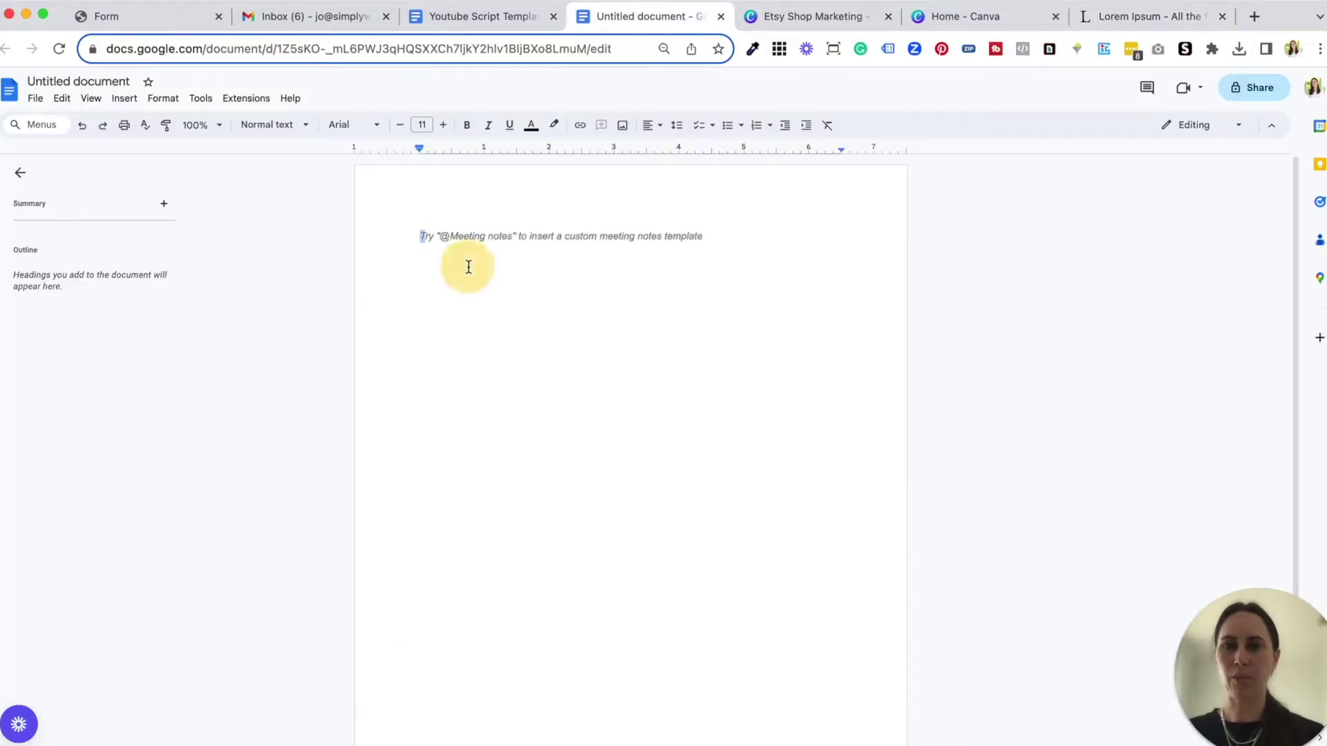
- Open the Edit menu in the new blank Untitled document to paste the text
{"action": "left_click", "coordinate": [62, 98]}
- Paste the Lorem Ipsum paragraph and make 'Lorem Ipsum i' a Heading 2 line
{"action": "left_click", "coordinate": [141, 218]}
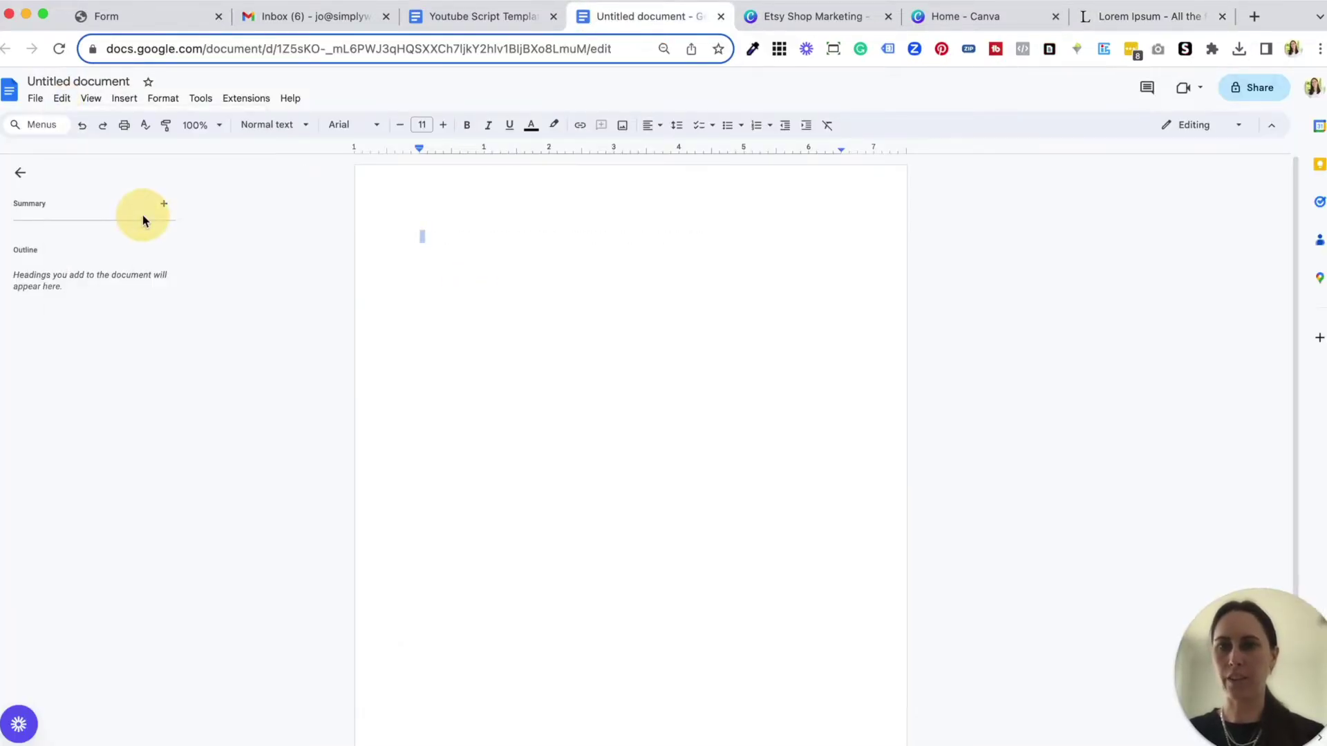
{"action": "left_click", "coordinate": [486, 237]}
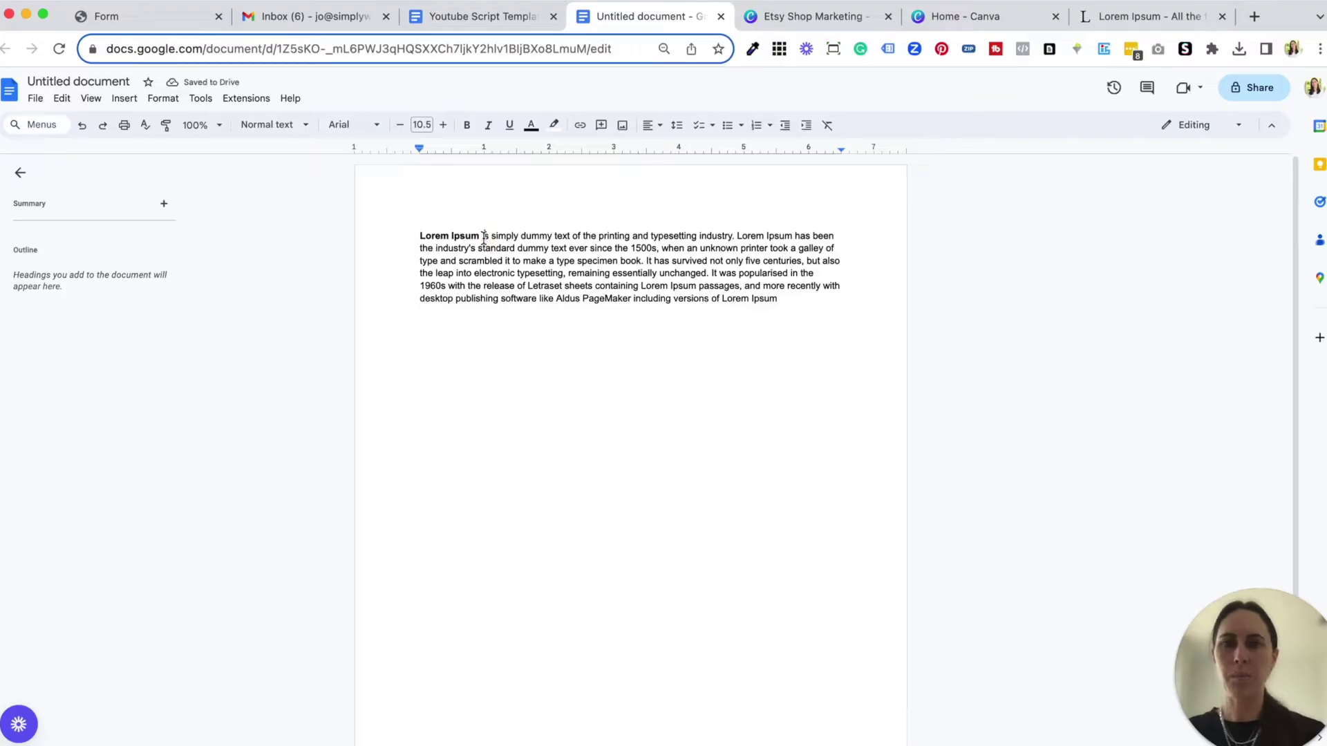
{"action": "key", "text": "Return"}
{"action": "left_click_drag", "start_coordinate": [491, 232], "coordinate": [415, 233]}
{"action": "left_click", "coordinate": [279, 129]}
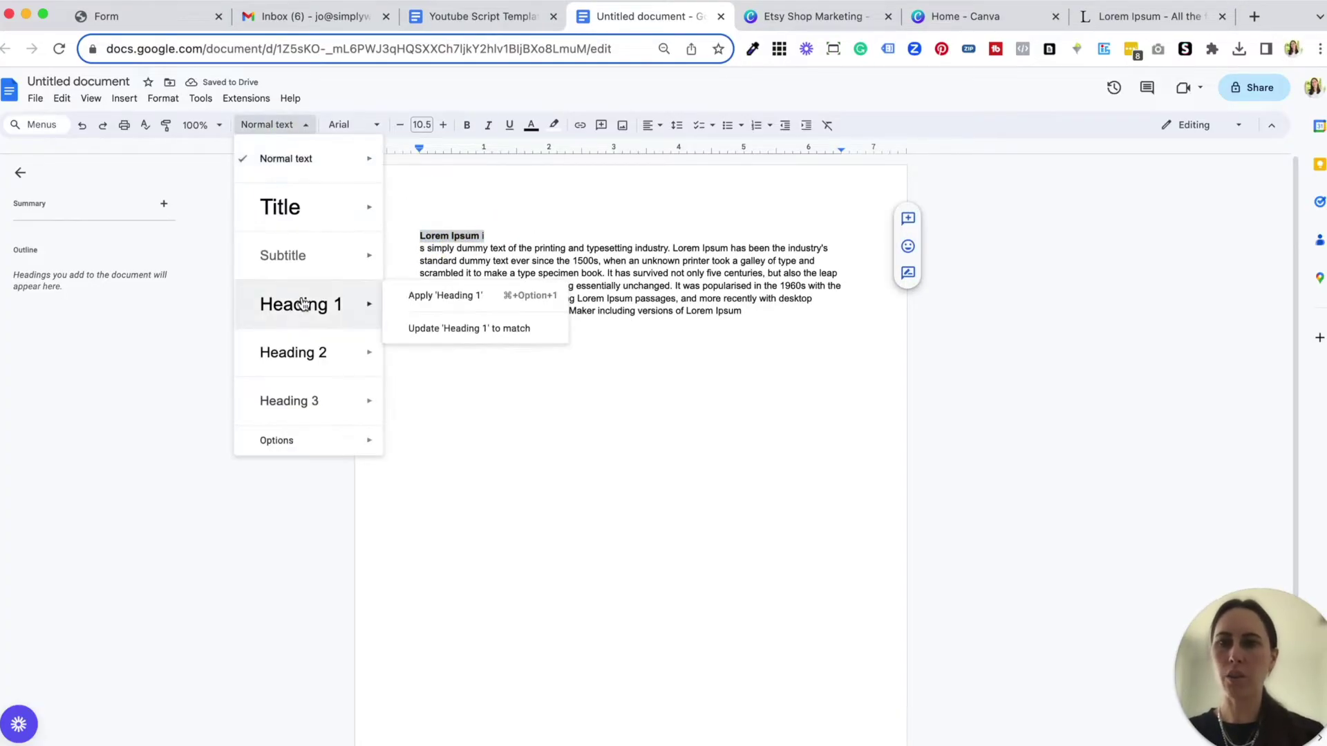
{"action": "left_click", "coordinate": [311, 352]}
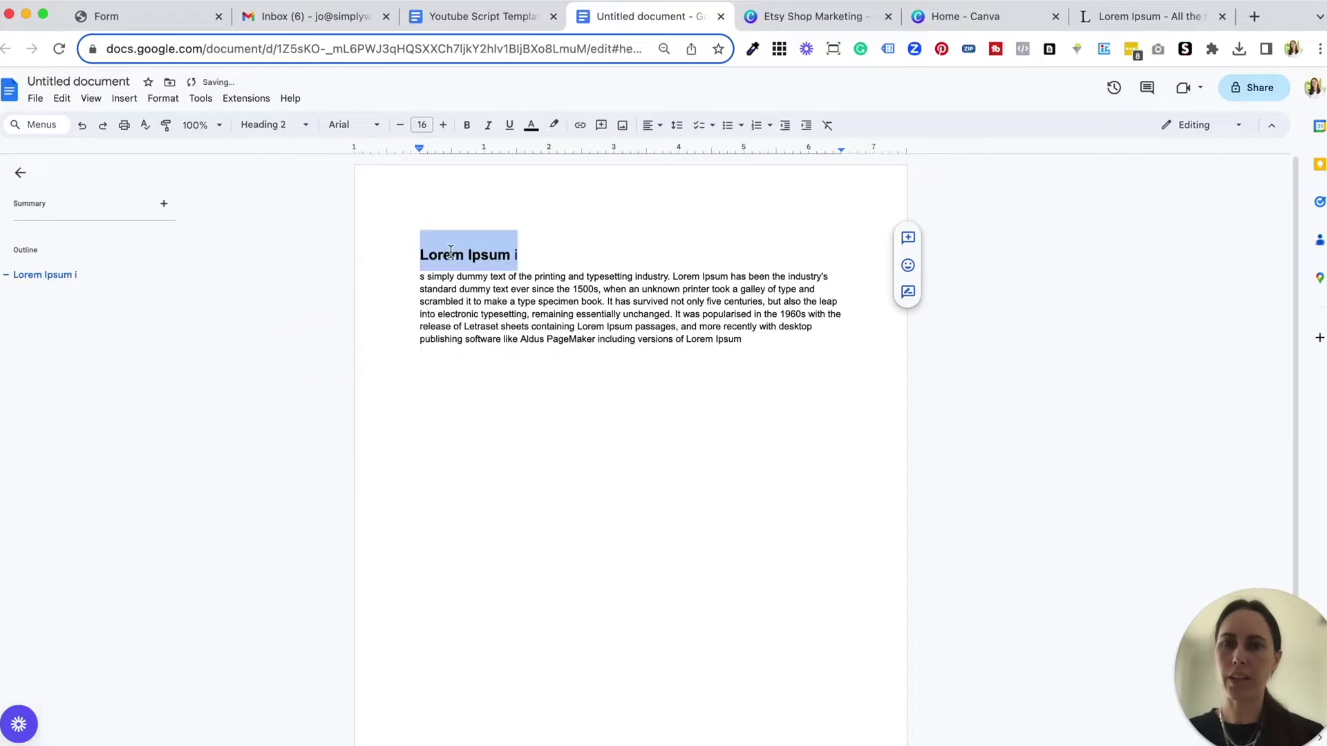
- Add a bold 'Links' line below the body paragraph
{"action": "left_click", "coordinate": [760, 337]}
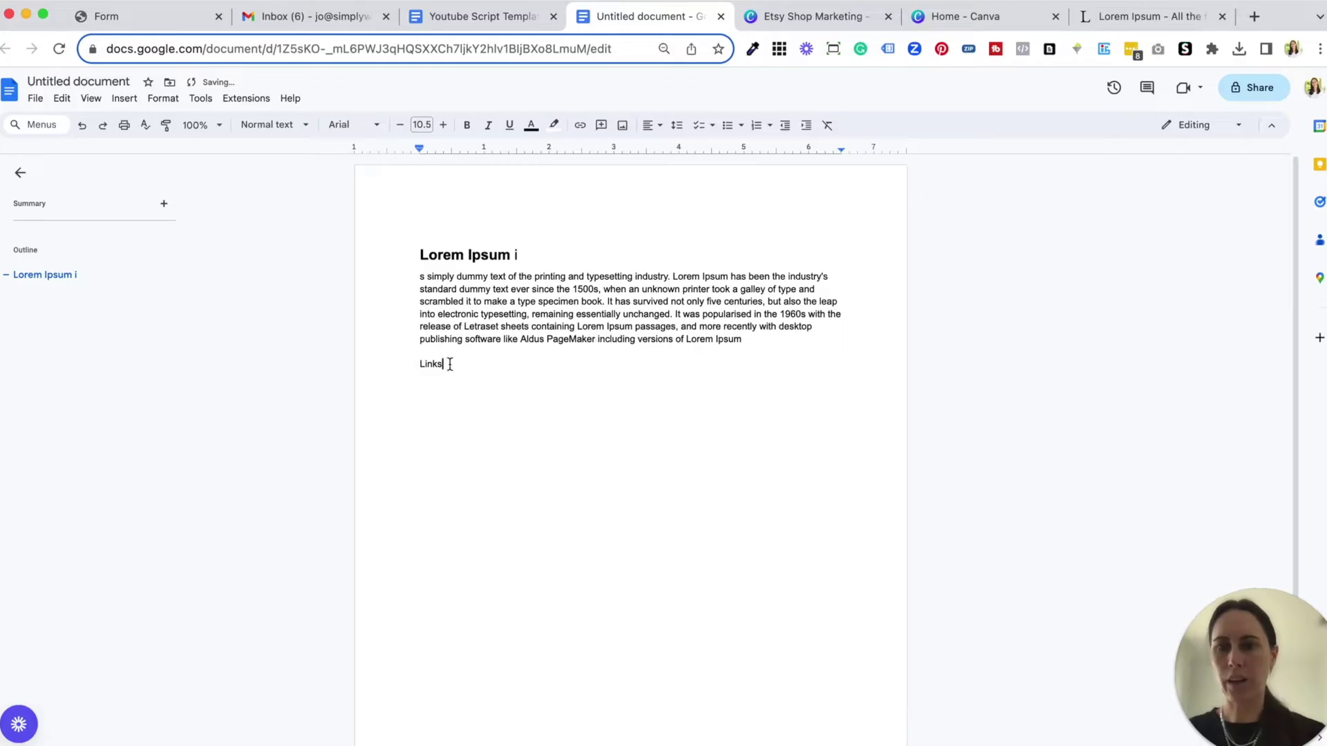
{"action": "double_click", "coordinate": [406, 357]}
{"action": "left_click", "coordinate": [465, 376]}
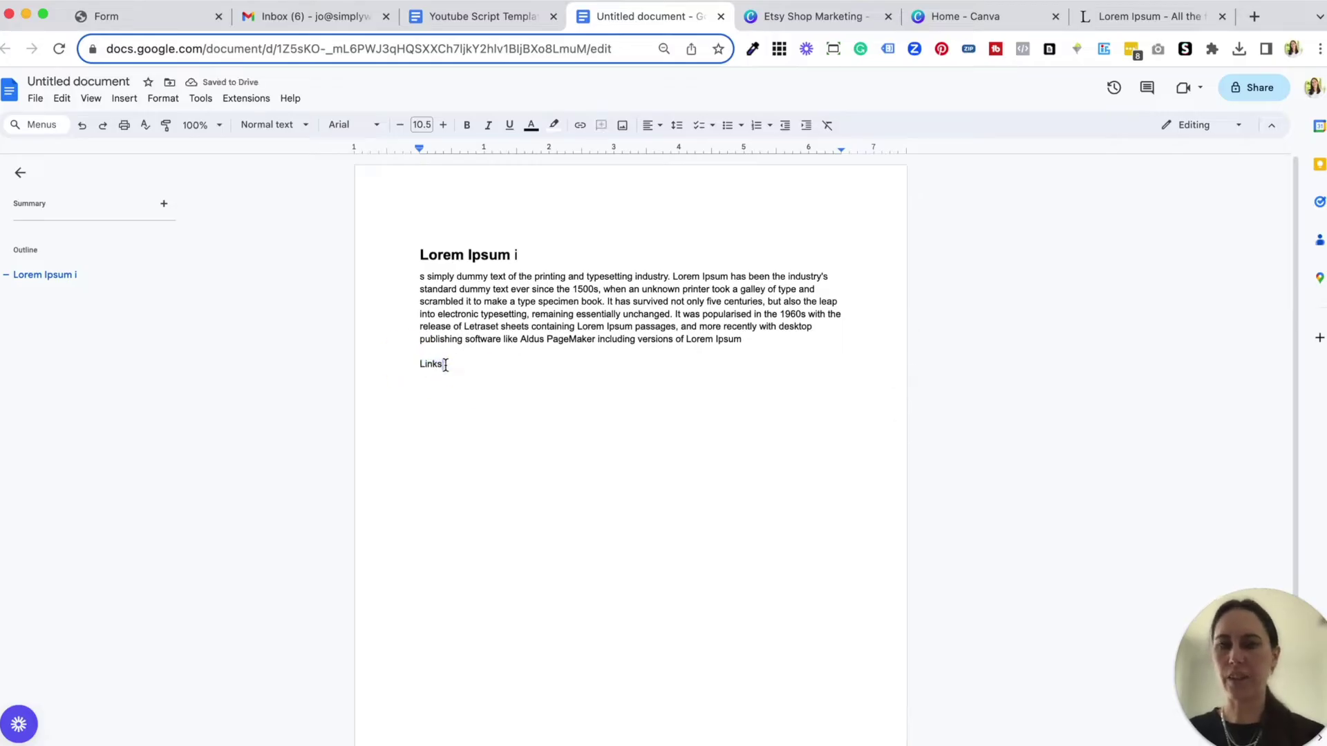
{"action": "double_click", "coordinate": [407, 362]}
{"action": "key", "text": "super+b"}
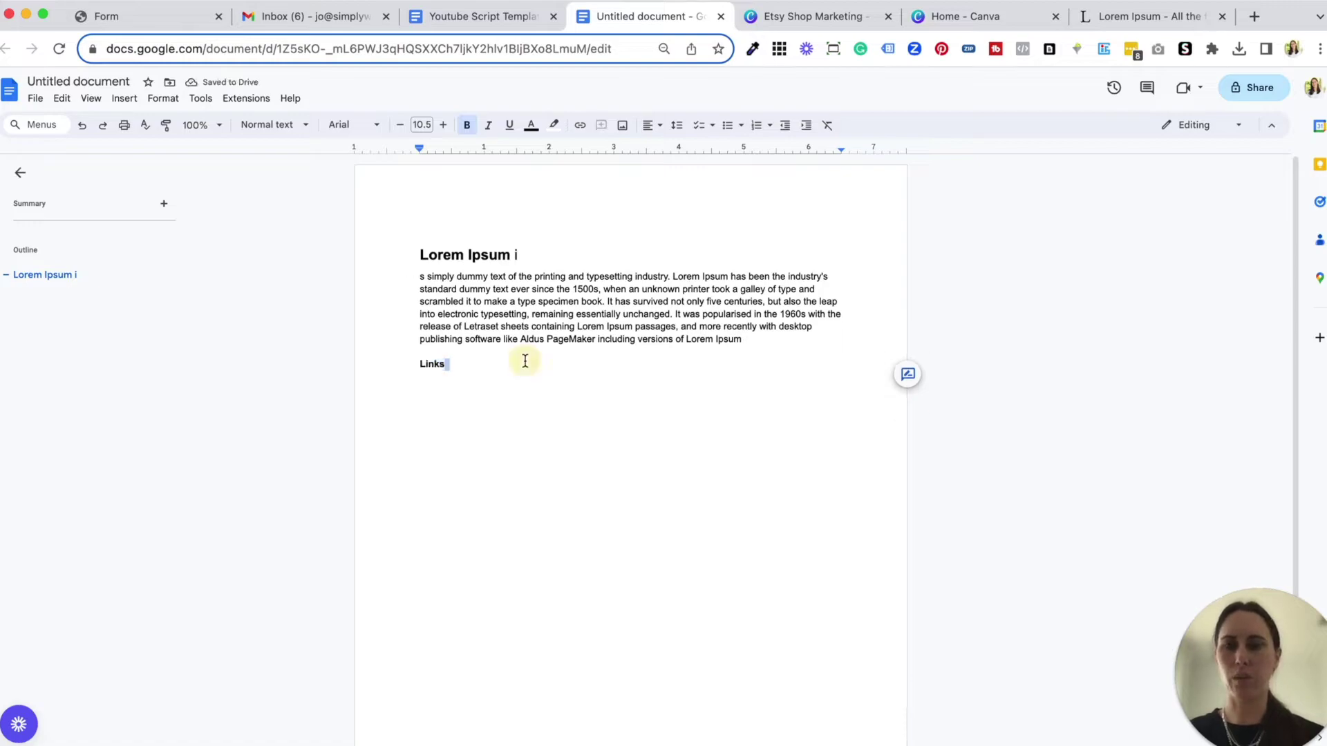
- Duplicate the heading, paragraph and Links block, removing the blank line between copies
{"action": "left_click_drag", "start_coordinate": [477, 367], "coordinate": [388, 249]}
{"action": "key", "text": "super+c"}
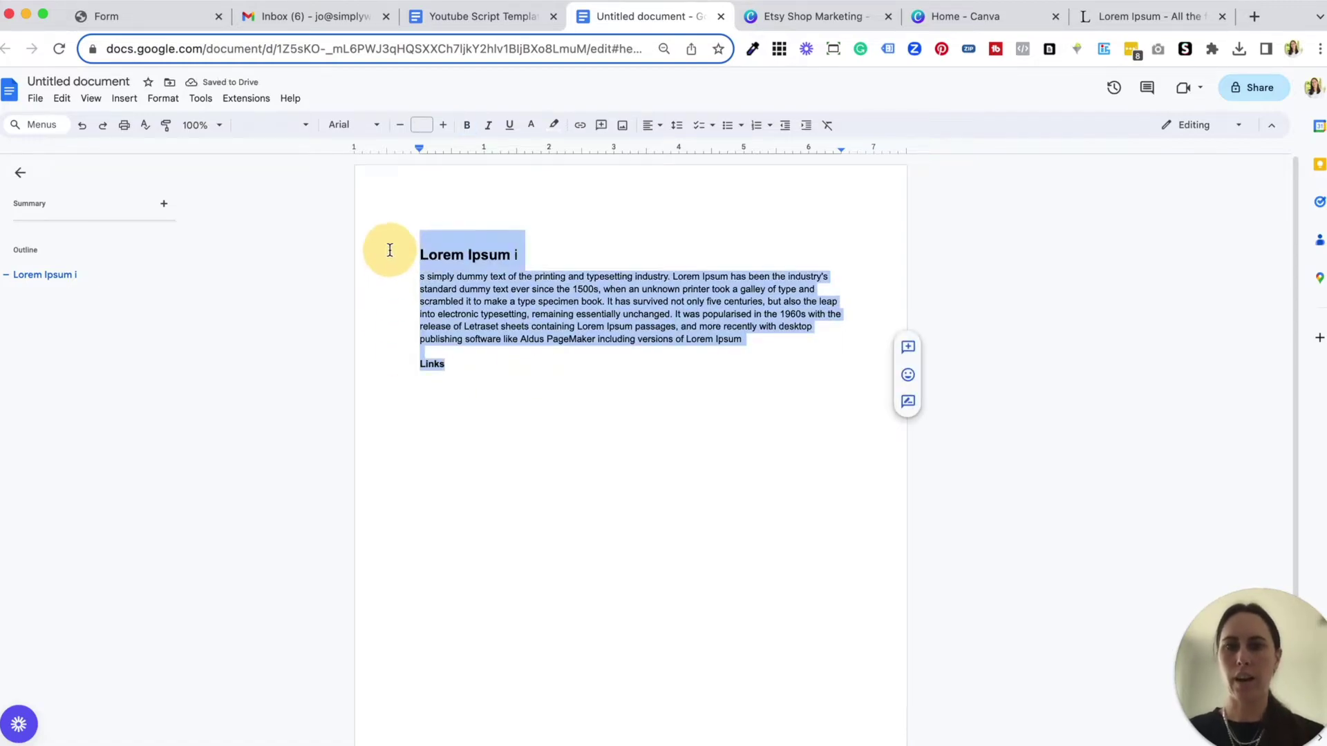
{"action": "left_click", "coordinate": [474, 364]}
{"action": "key", "text": "Return"}
{"action": "key", "text": "super+v"}
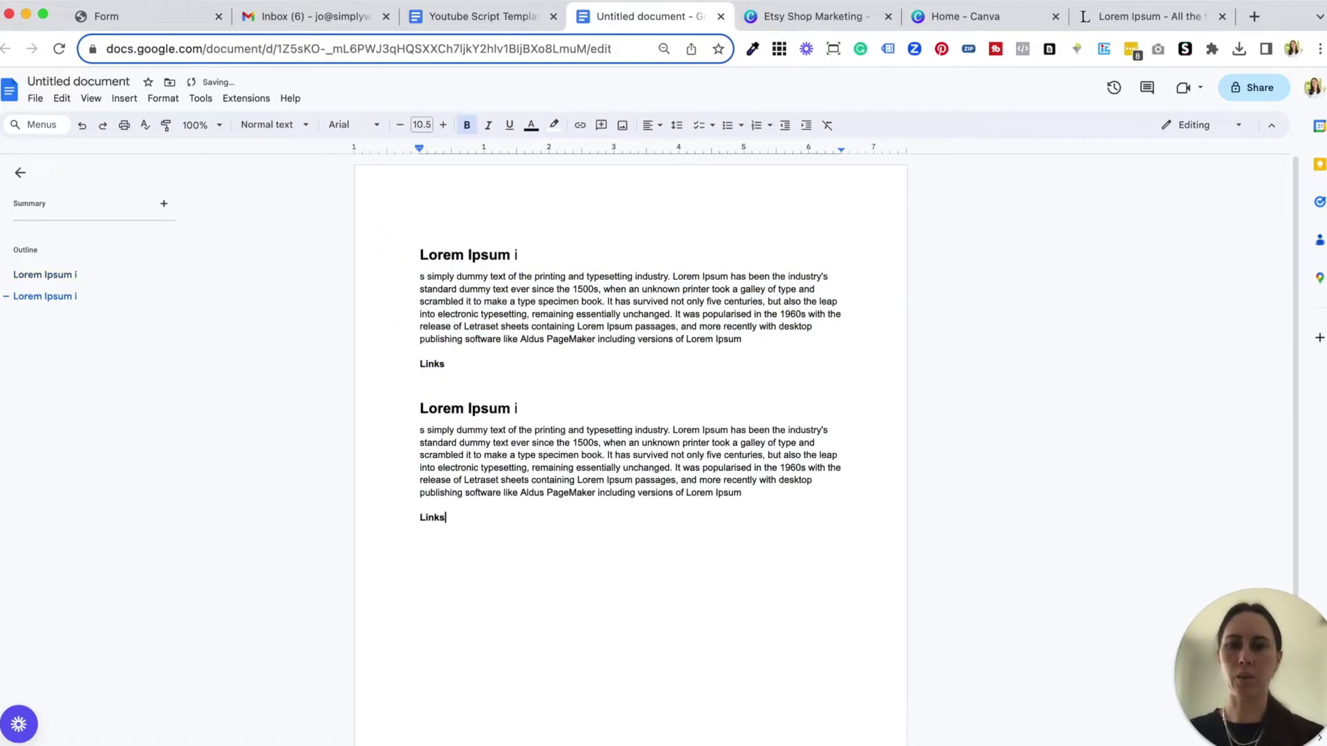
{"action": "left_click", "coordinate": [449, 382]}
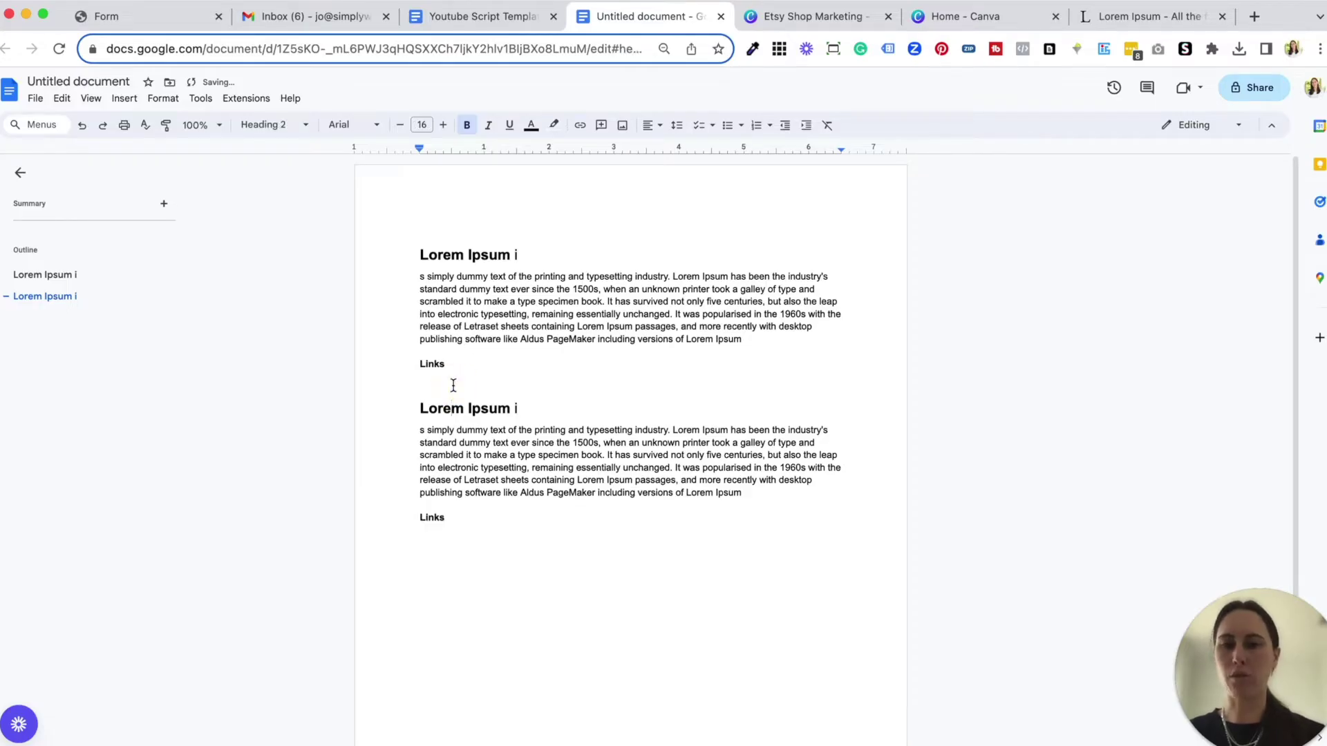
{"action": "left_click", "coordinate": [425, 377]}
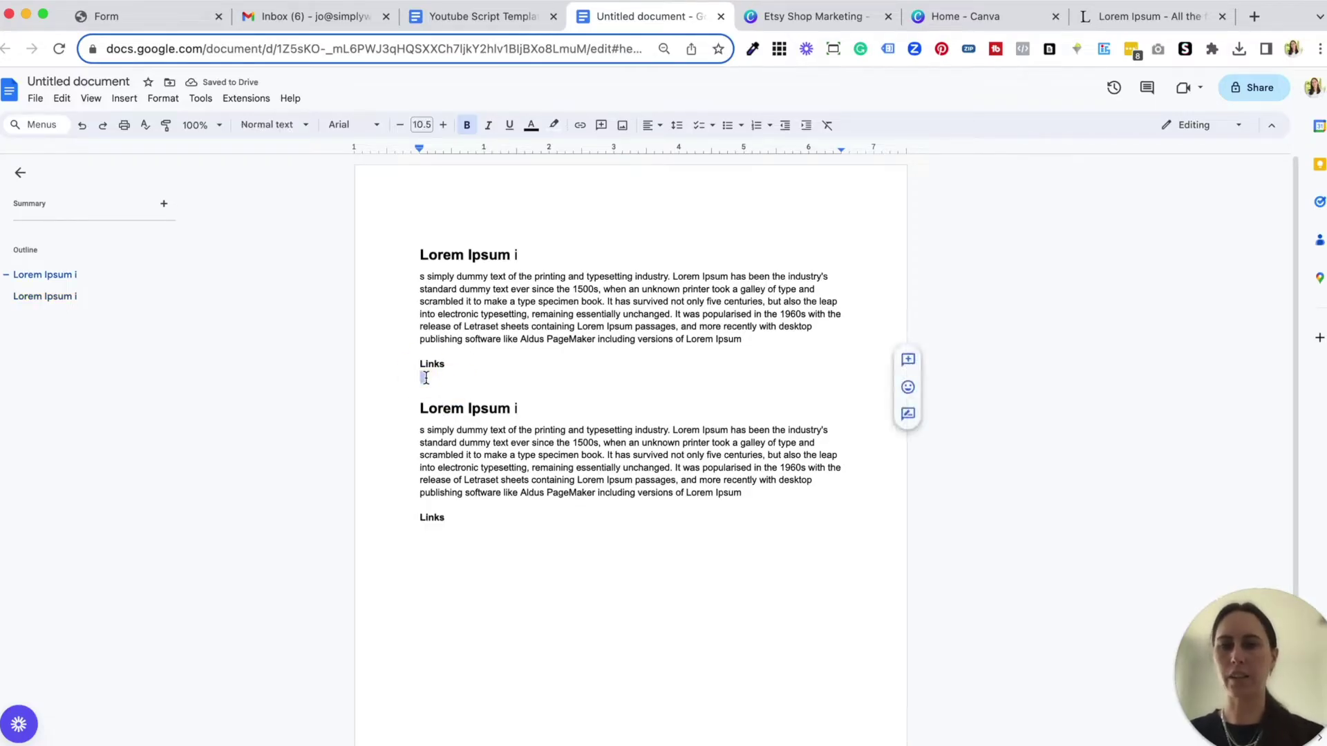
{"action": "key", "text": "Delete"}
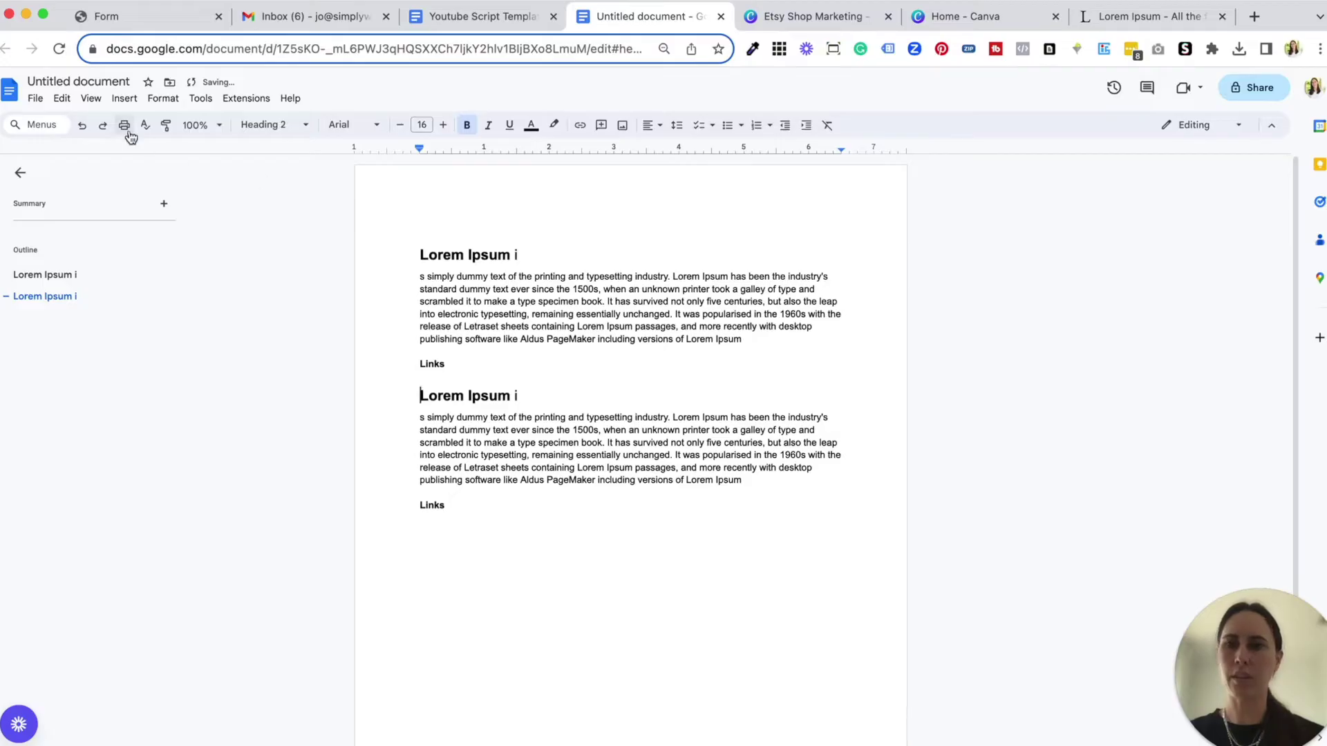
- Rename the document to 'Ebook'
{"action": "left_click", "coordinate": [76, 82]}
{"action": "type", "text": "Ebook"}
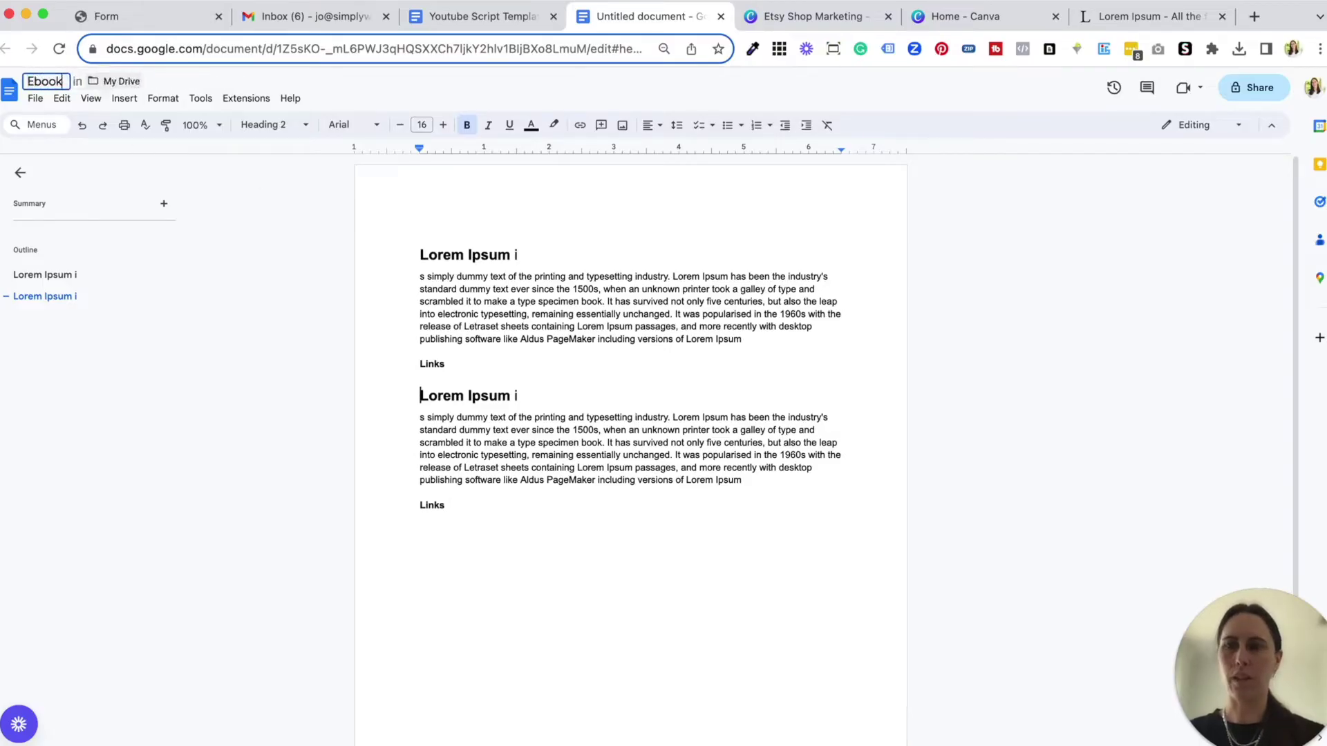
{"action": "key", "text": "Return"}
- Add an 'Ebook' title in Heading 1 above the first heading
{"action": "left_click", "coordinate": [421, 254]}
{"action": "key", "text": "Return"}
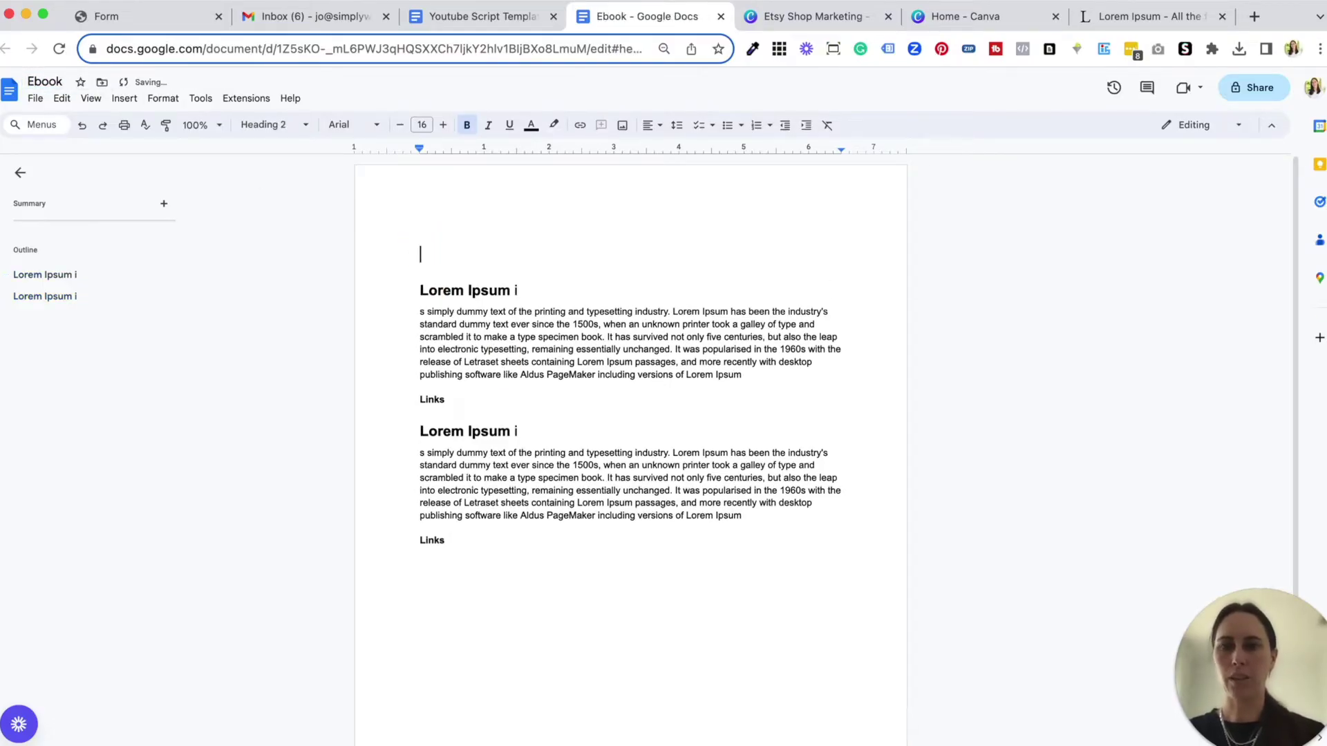
{"action": "type", "text": "Ebook"}
{"action": "left_click_drag", "start_coordinate": [463, 255], "coordinate": [403, 255]}
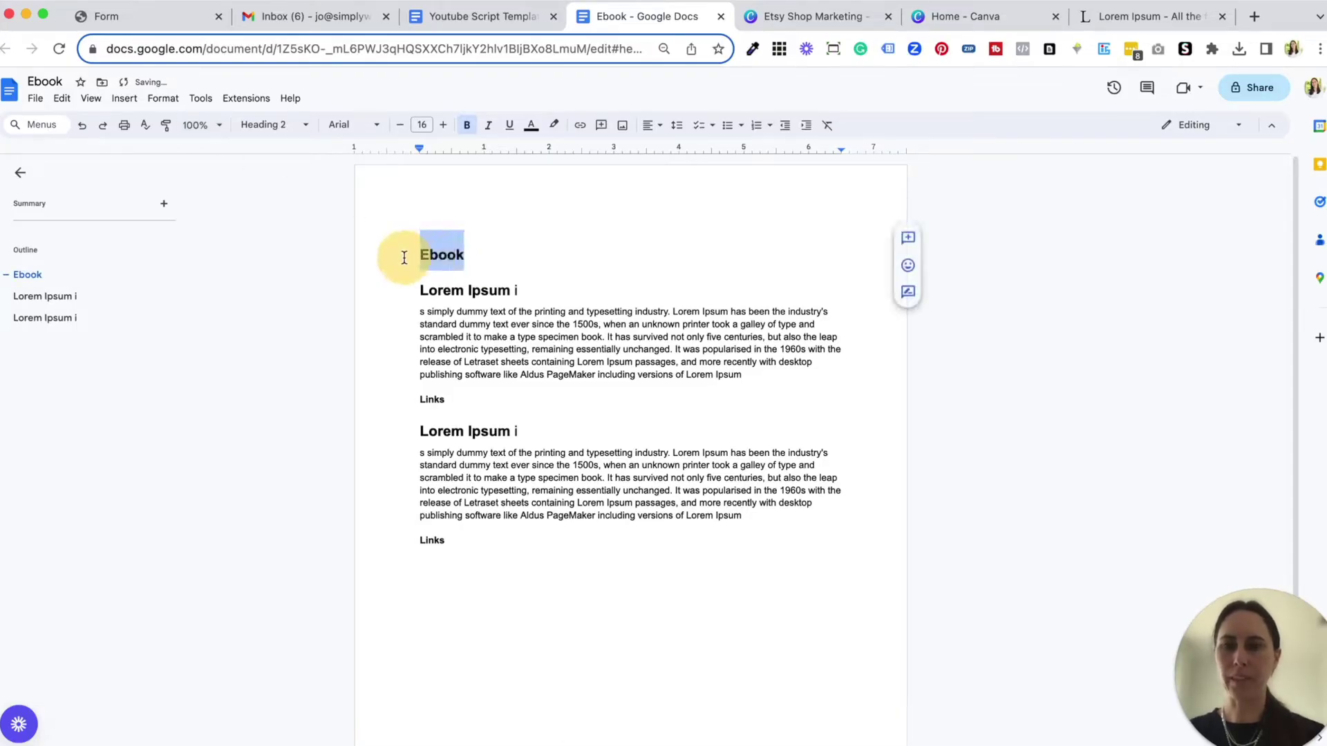
{"action": "left_click", "coordinate": [271, 125]}
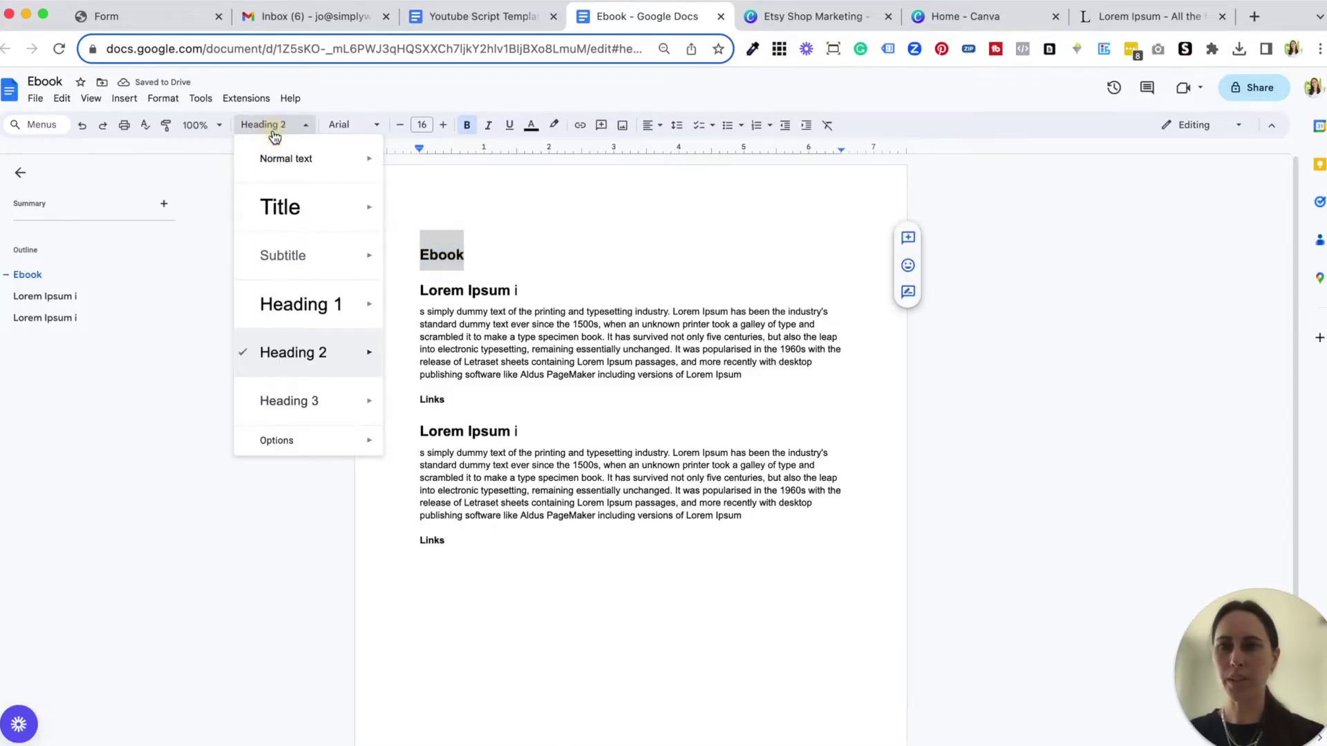
{"action": "left_click", "coordinate": [297, 304]}
{"action": "left_click", "coordinate": [516, 259]}
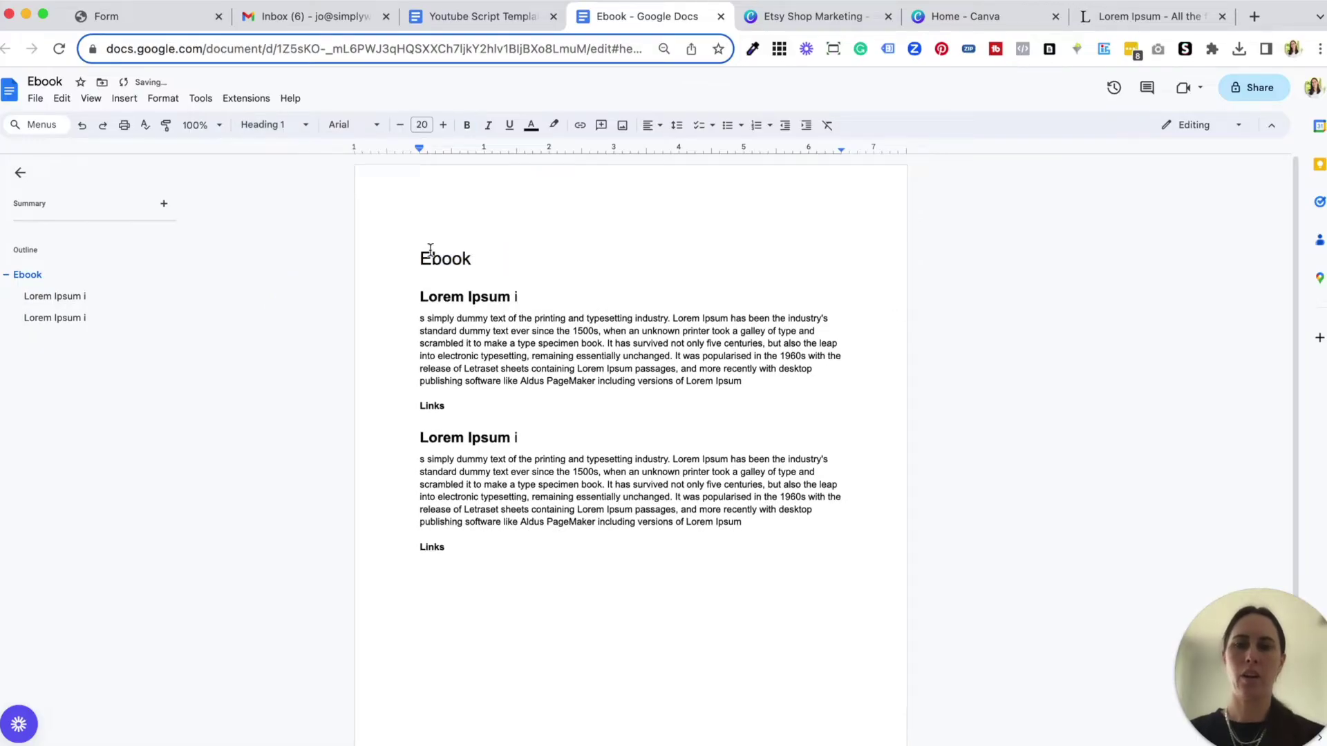
{"action": "left_click_drag", "start_coordinate": [476, 255], "coordinate": [380, 247]}
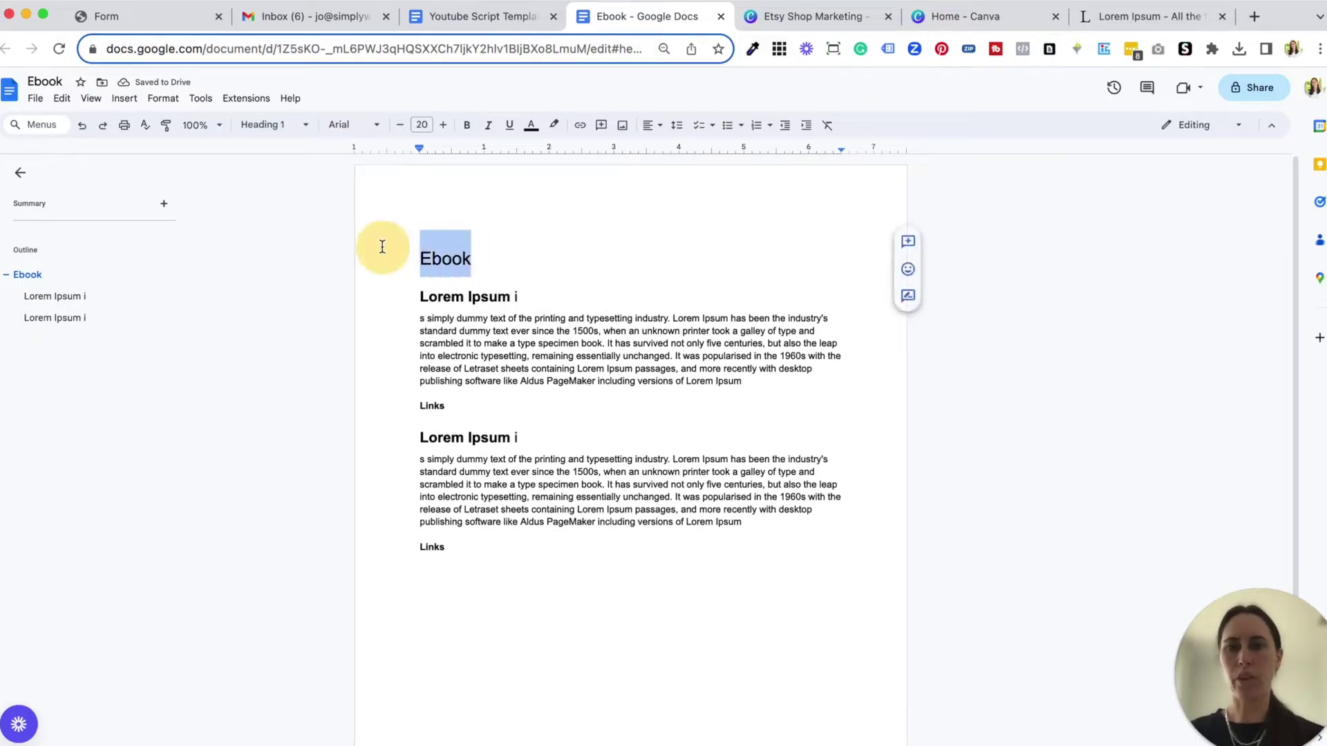
{"action": "left_click", "coordinate": [568, 553]}
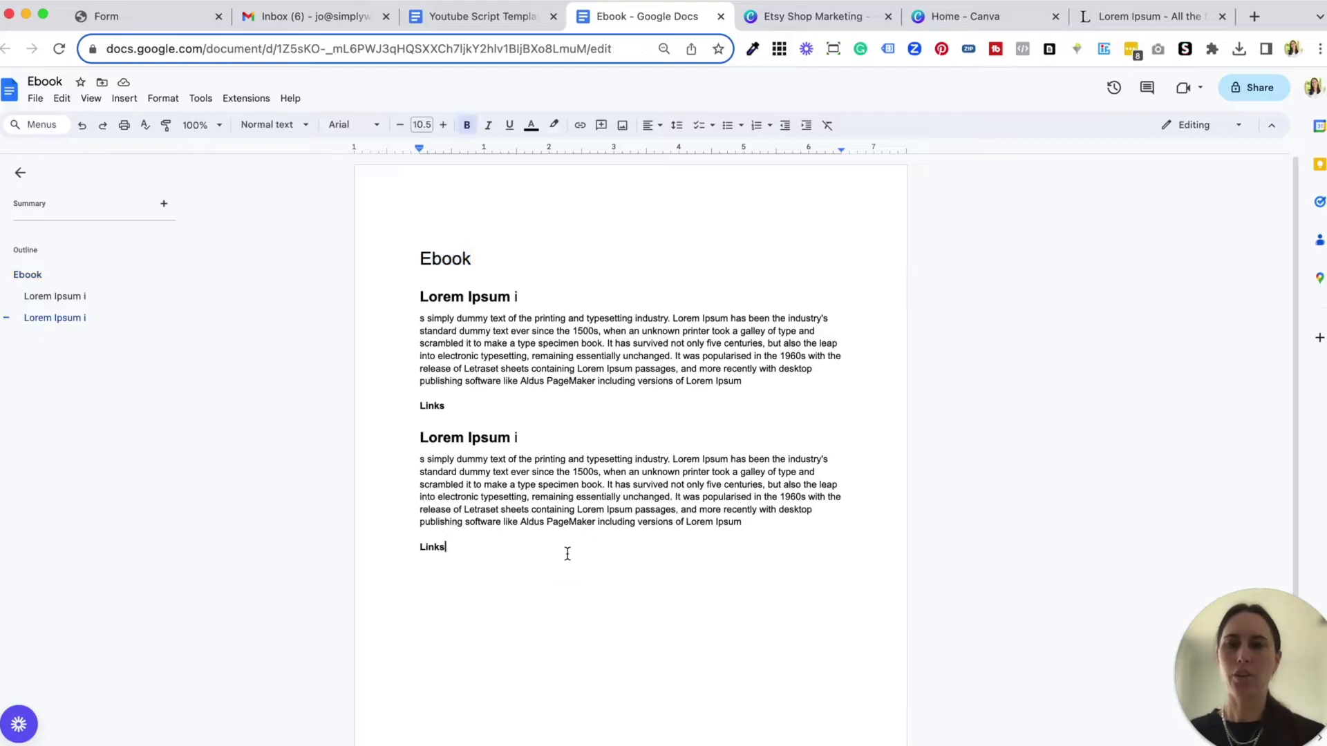
- Download the Ebook document as a PDF and dismiss the downloads list
{"action": "left_click", "coordinate": [34, 100]}
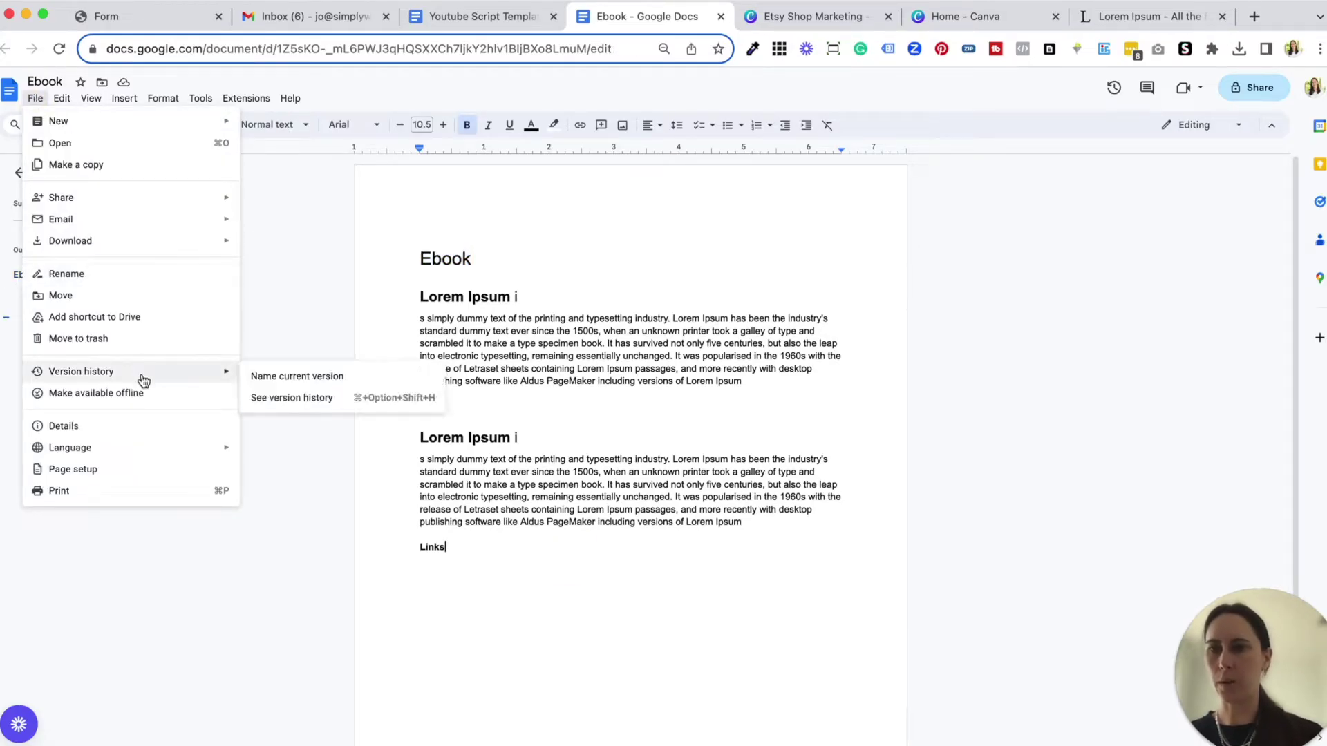
{"action": "mouse_move", "coordinate": [162, 253]}
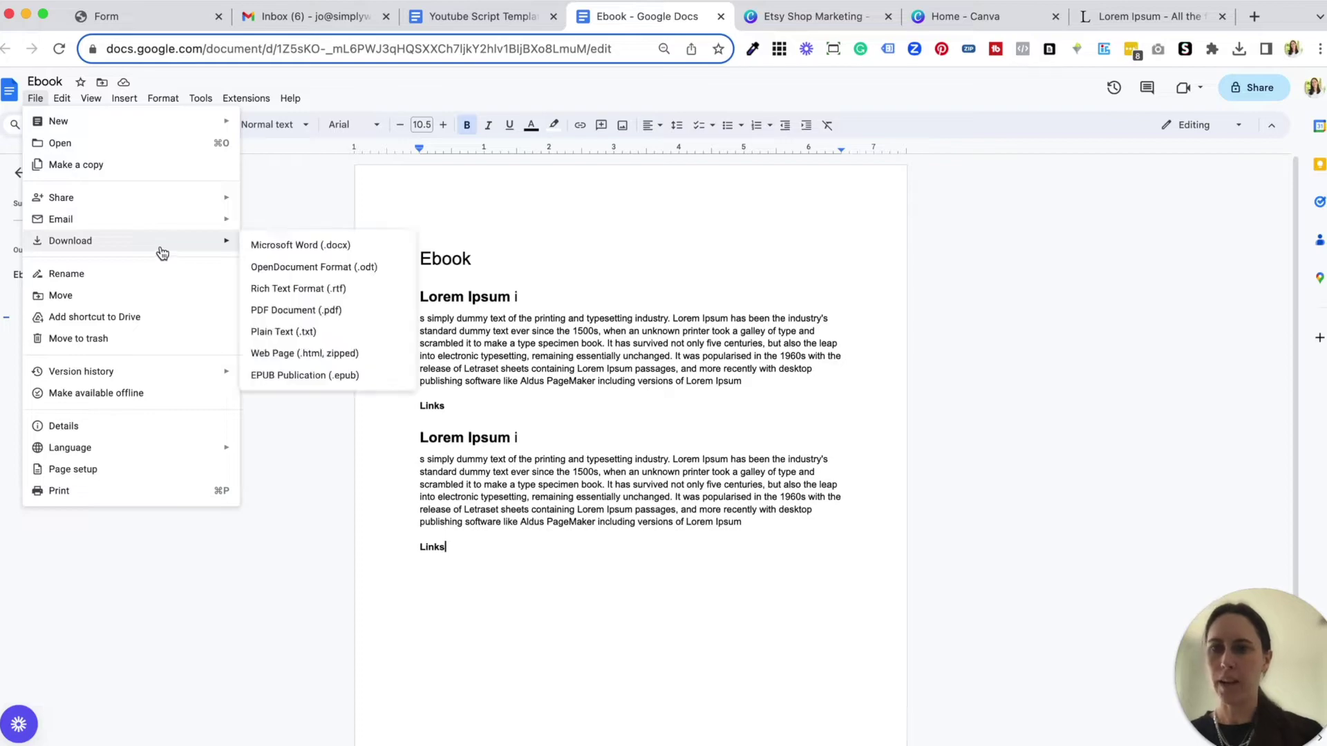
{"action": "left_click", "coordinate": [308, 311]}
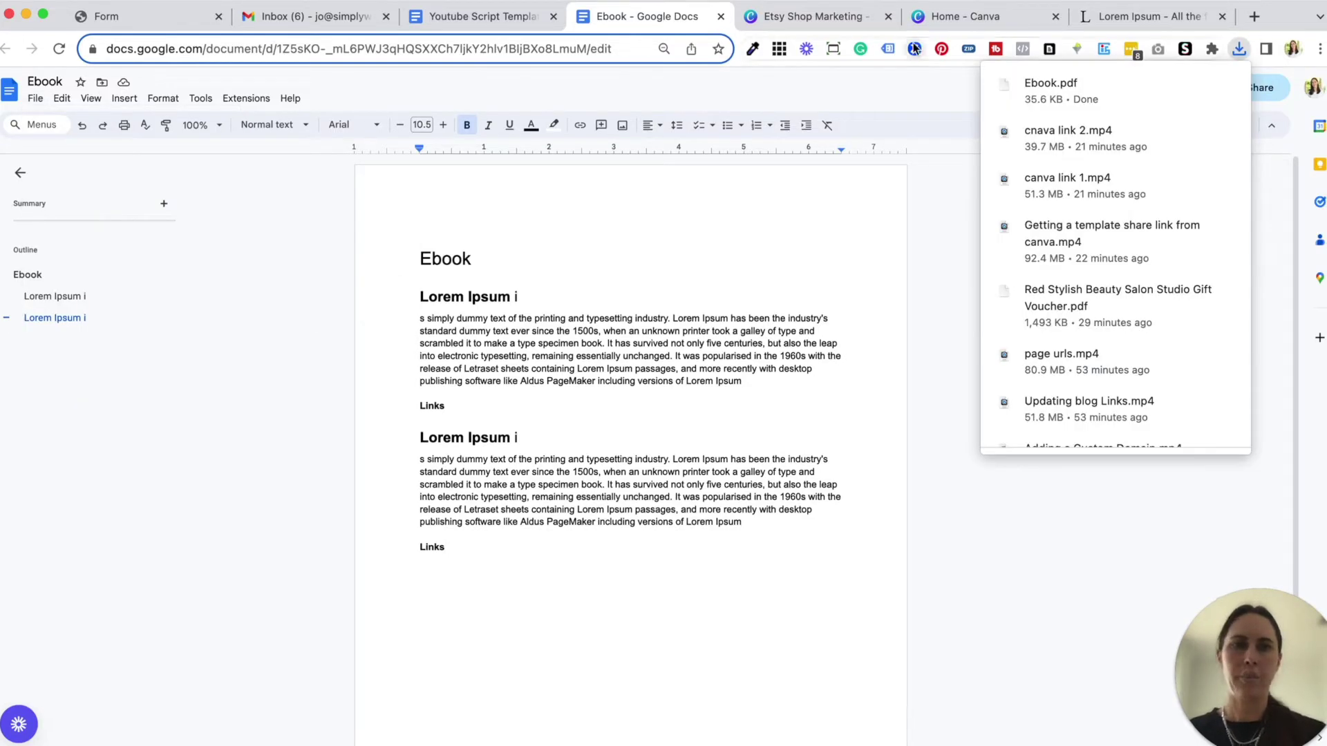
{"action": "left_click", "coordinate": [808, 507]}
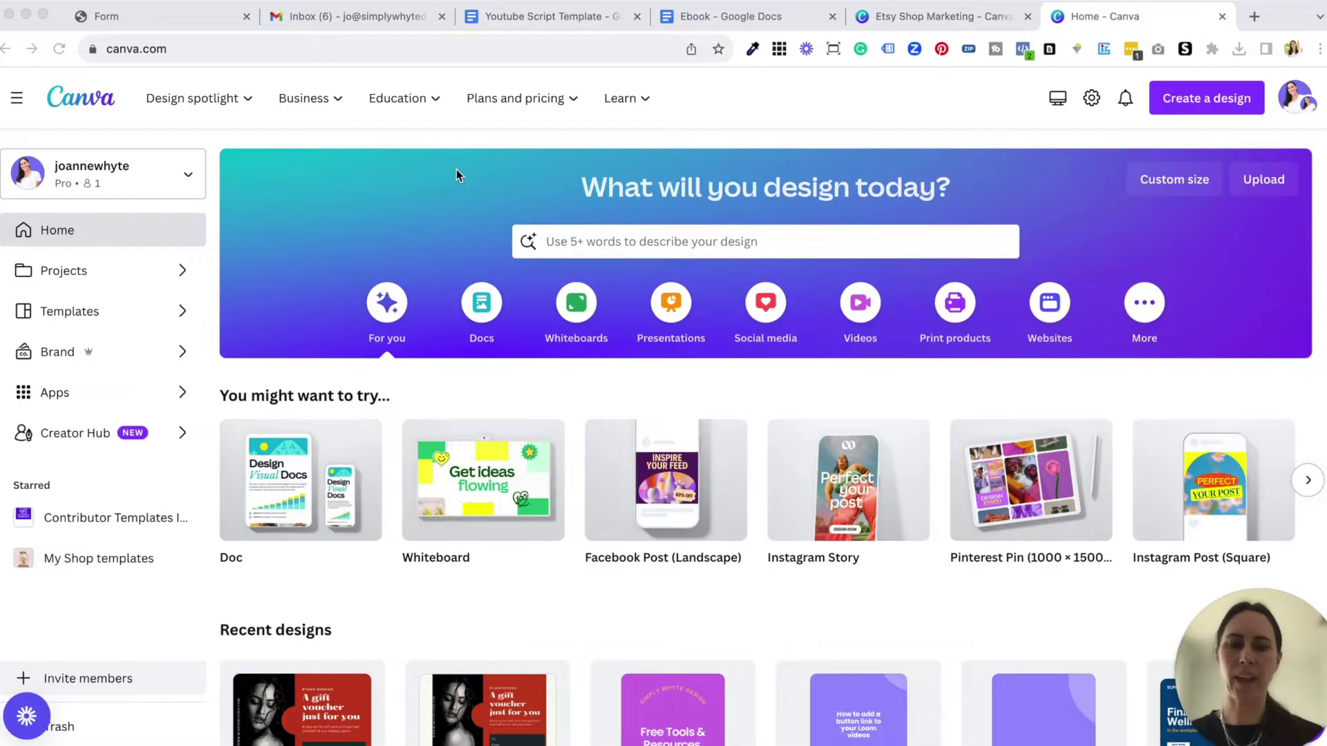
- Open two more browser tabs on the Canva home page
{"action": "left_click", "coordinate": [423, 50]}
{"action": "key", "text": "ctrl+c"}
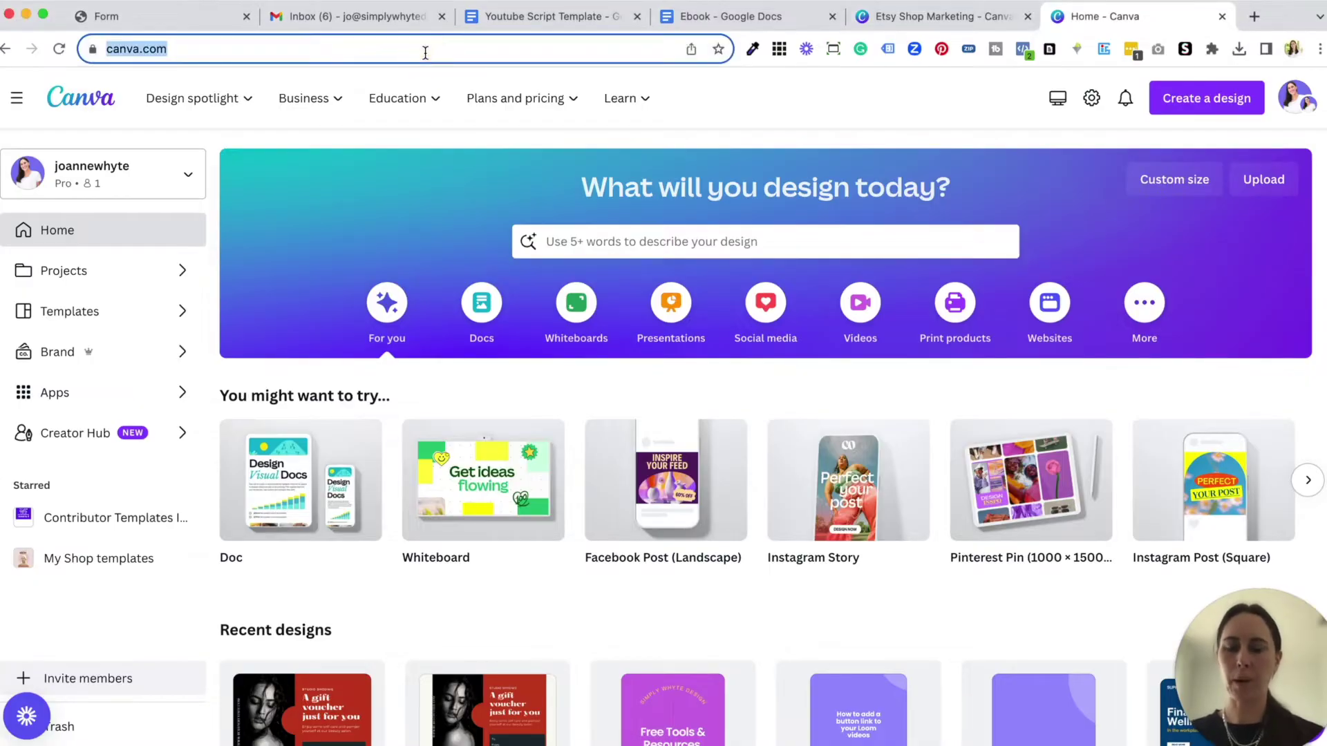
{"action": "left_click", "coordinate": [1254, 17]}
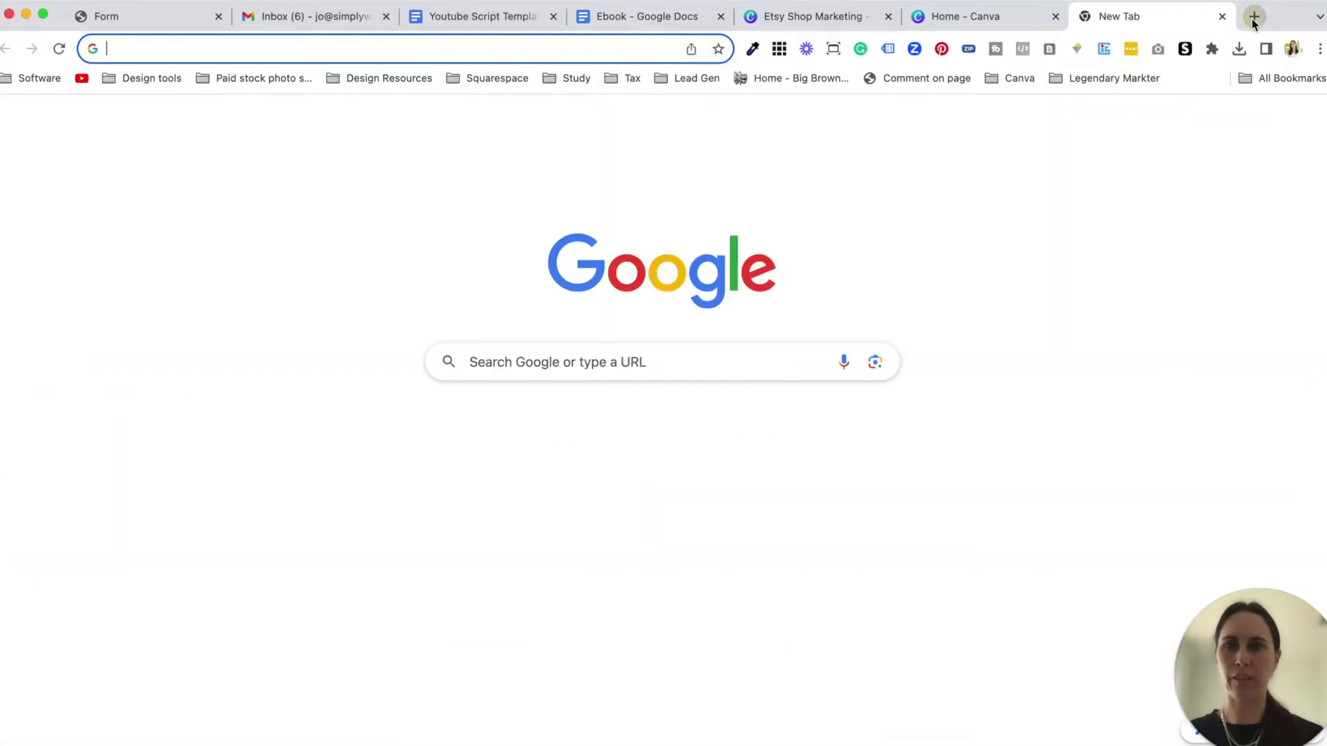
{"action": "key", "text": "ctrl+v"}
{"action": "key", "text": "Return"}
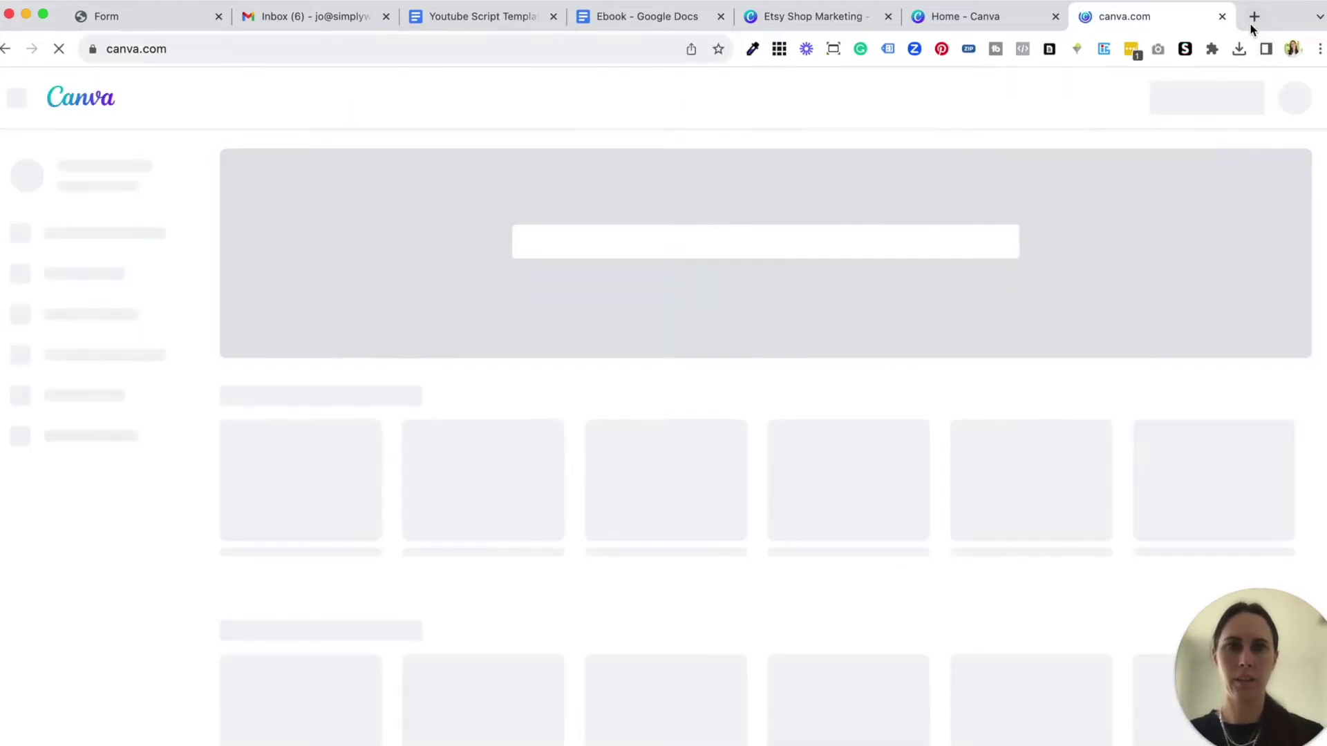
{"action": "left_click", "coordinate": [1254, 18]}
{"action": "key", "text": "ctrl+v"}
{"action": "key", "text": "Return"}
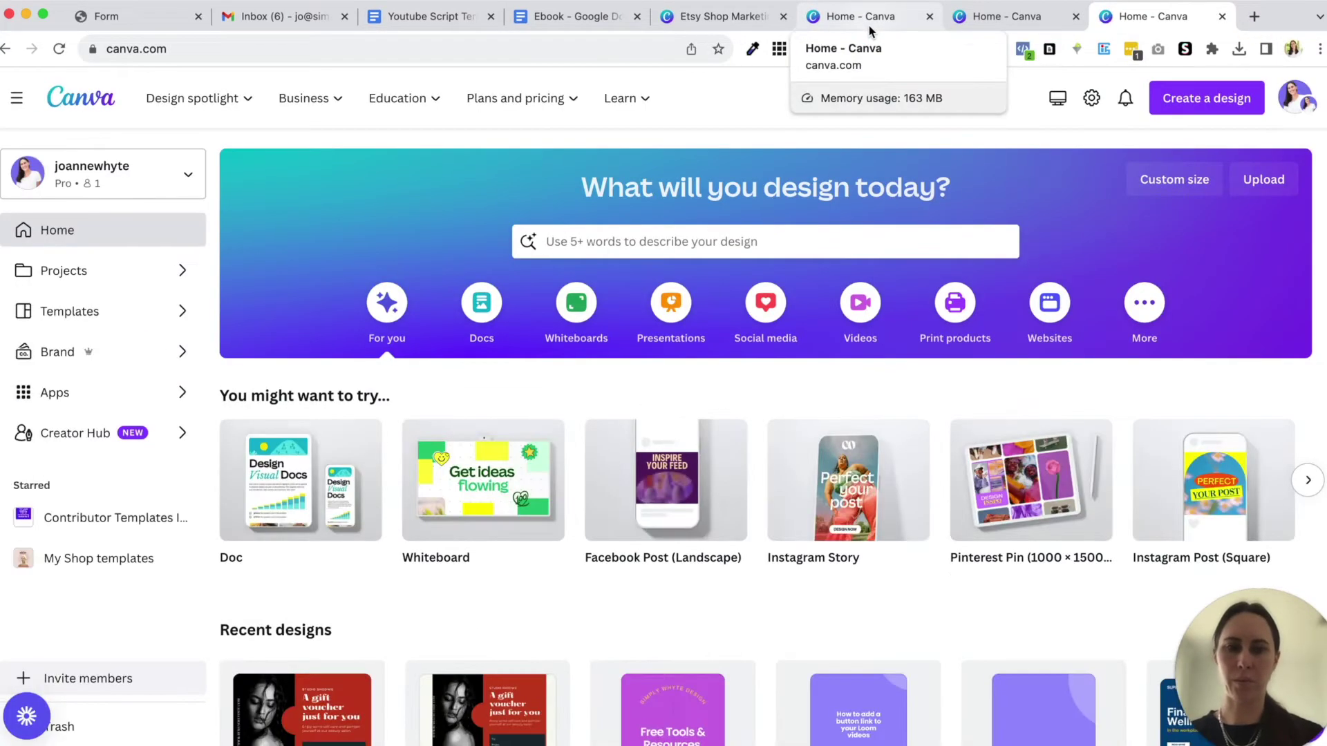
- Back on the original Canva tab, type 'ebook cove' into the design search box
{"action": "left_click", "coordinate": [869, 31]}
{"action": "scroll", "coordinate": [757, 232], "scroll_direction": "down", "scroll_amount": 1}
{"action": "scroll", "coordinate": [750, 238], "scroll_direction": "up", "scroll_amount": 1}
{"action": "left_click", "coordinate": [745, 243]}
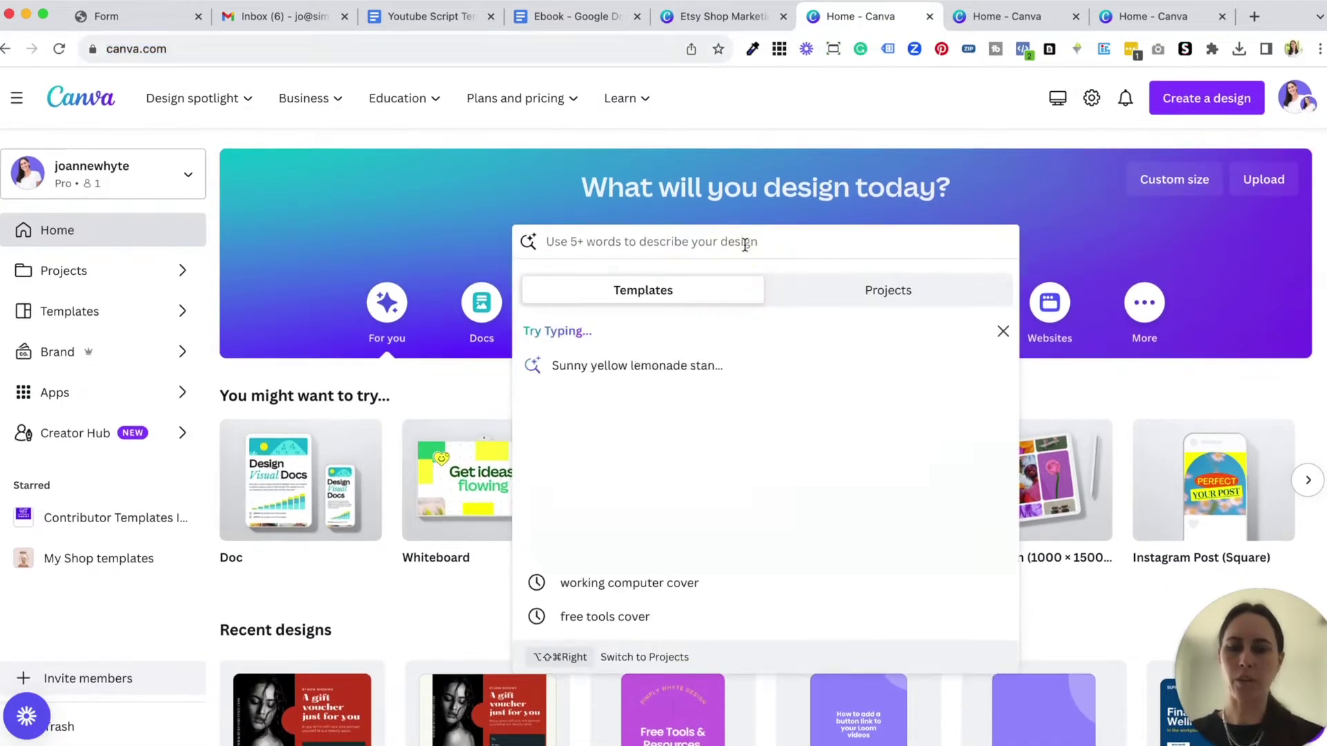
{"action": "type", "text": "eb"}
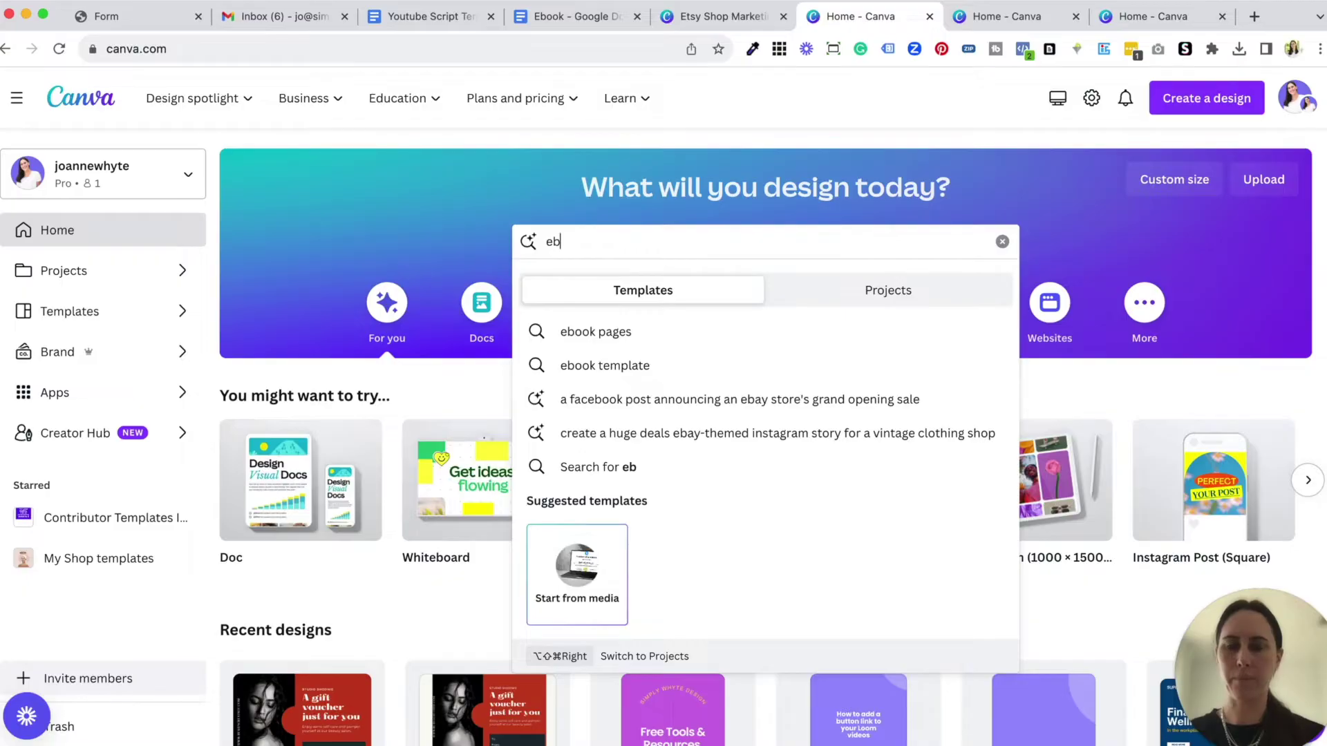
{"action": "type", "text": "ook cover"}
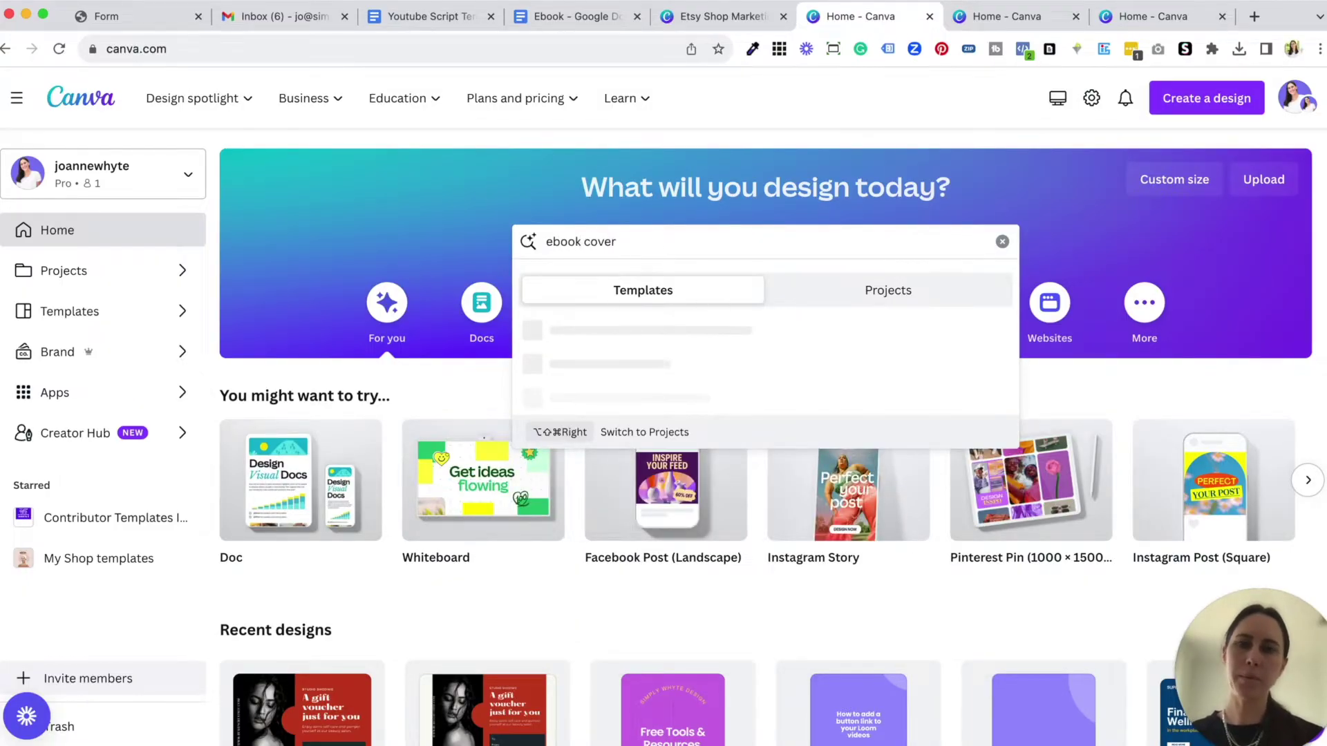
- From the 'ebooks cover' results, start a new design from the Magic Words cover template
{"action": "left_click", "coordinate": [668, 334]}
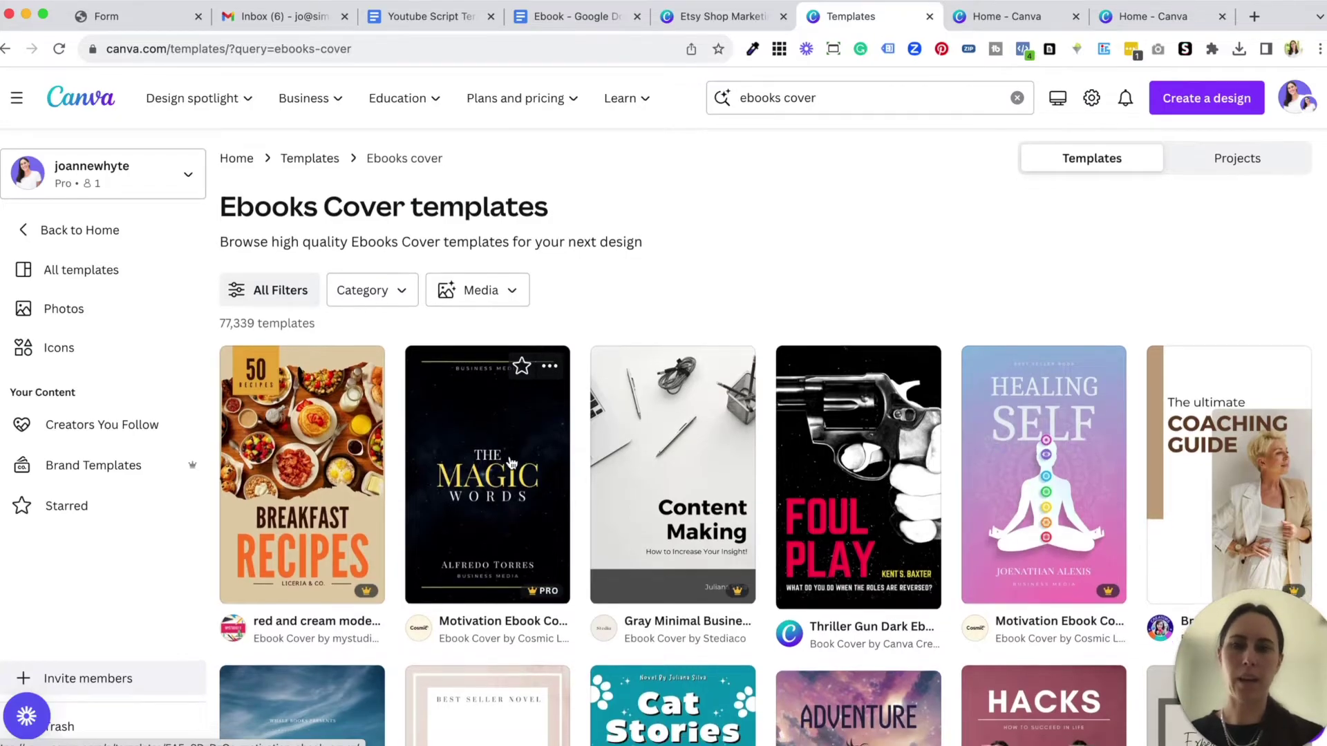
{"action": "scroll", "coordinate": [512, 463], "scroll_direction": "down", "scroll_amount": 2}
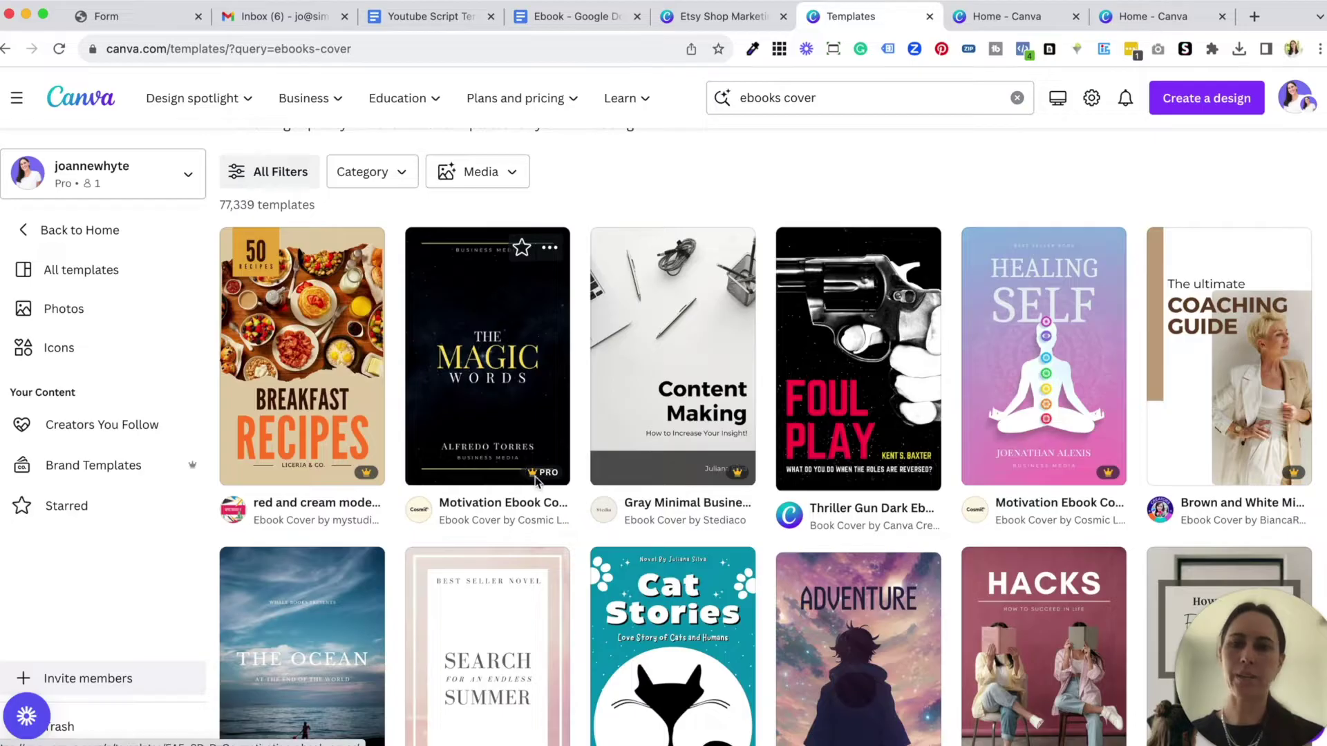
{"action": "mouse_move", "coordinate": [537, 478]}
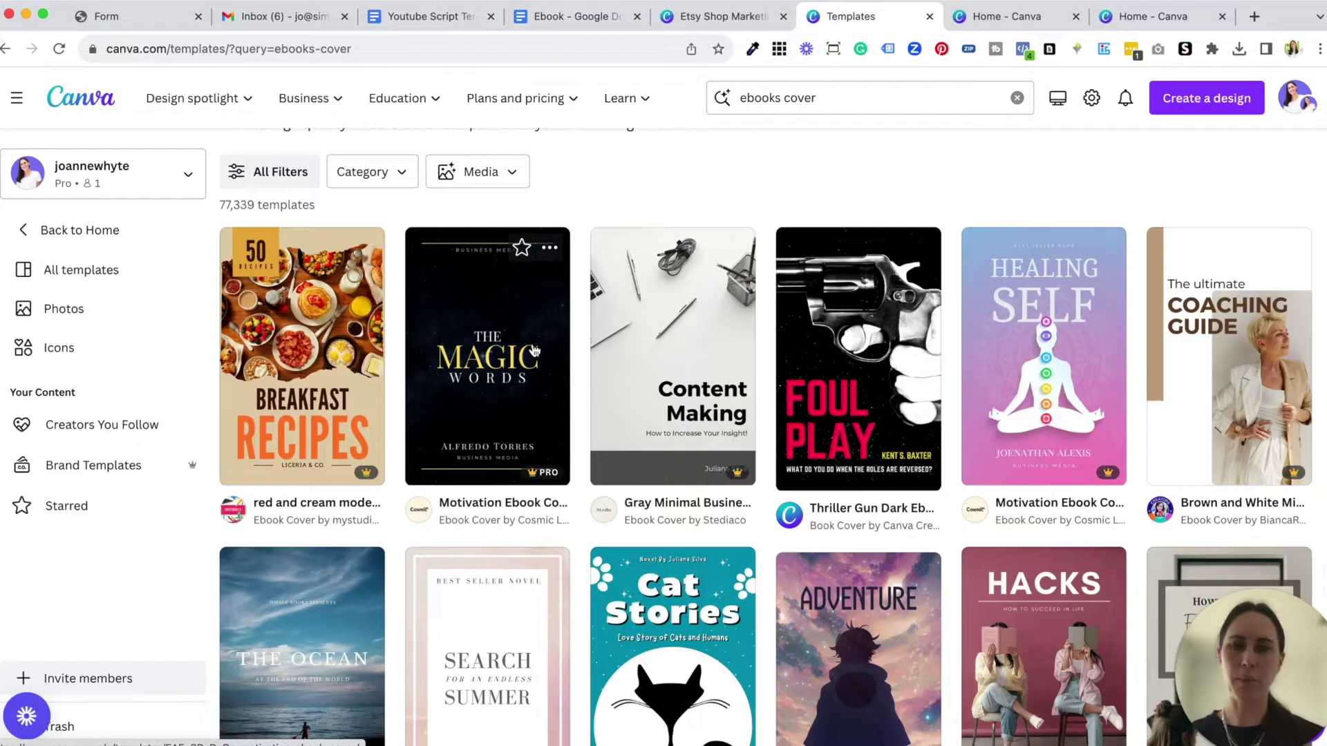
{"action": "scroll", "coordinate": [691, 470], "scroll_direction": "down", "scroll_amount": 2}
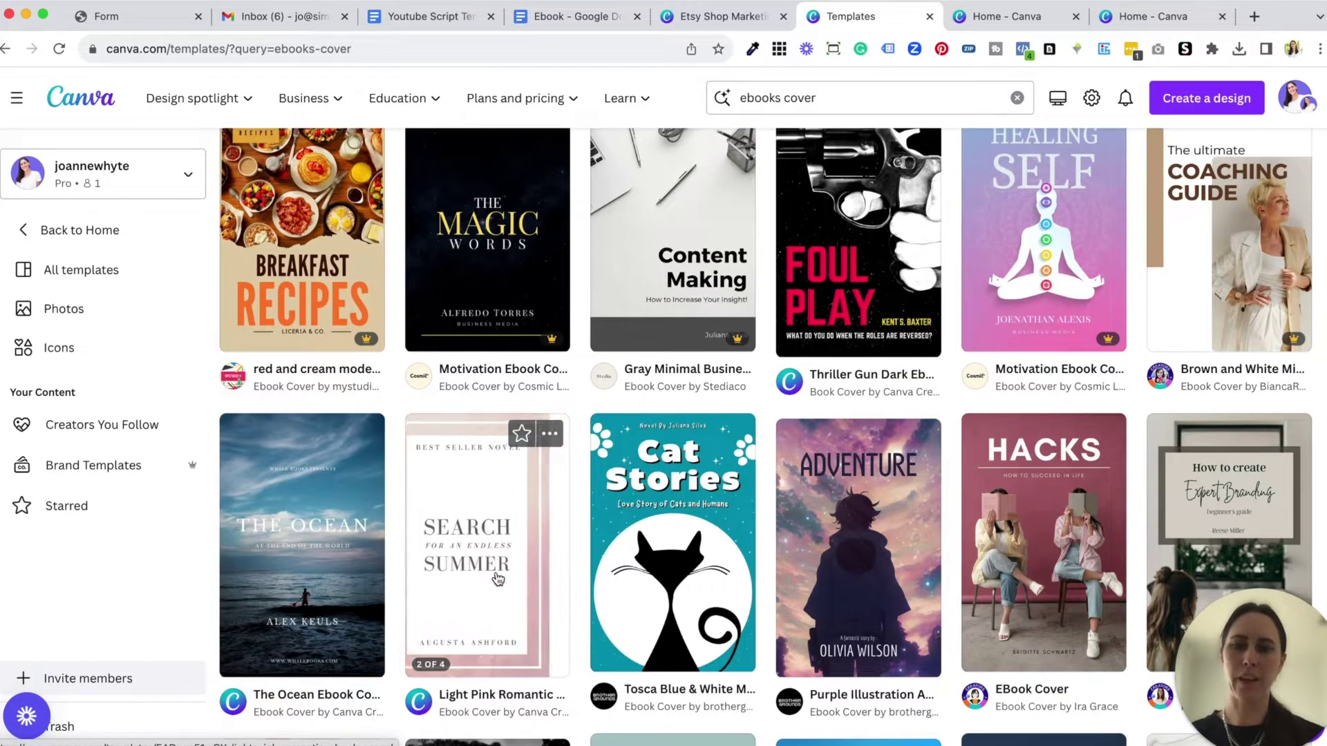
{"action": "scroll", "coordinate": [505, 650], "scroll_direction": "up", "scroll_amount": 2}
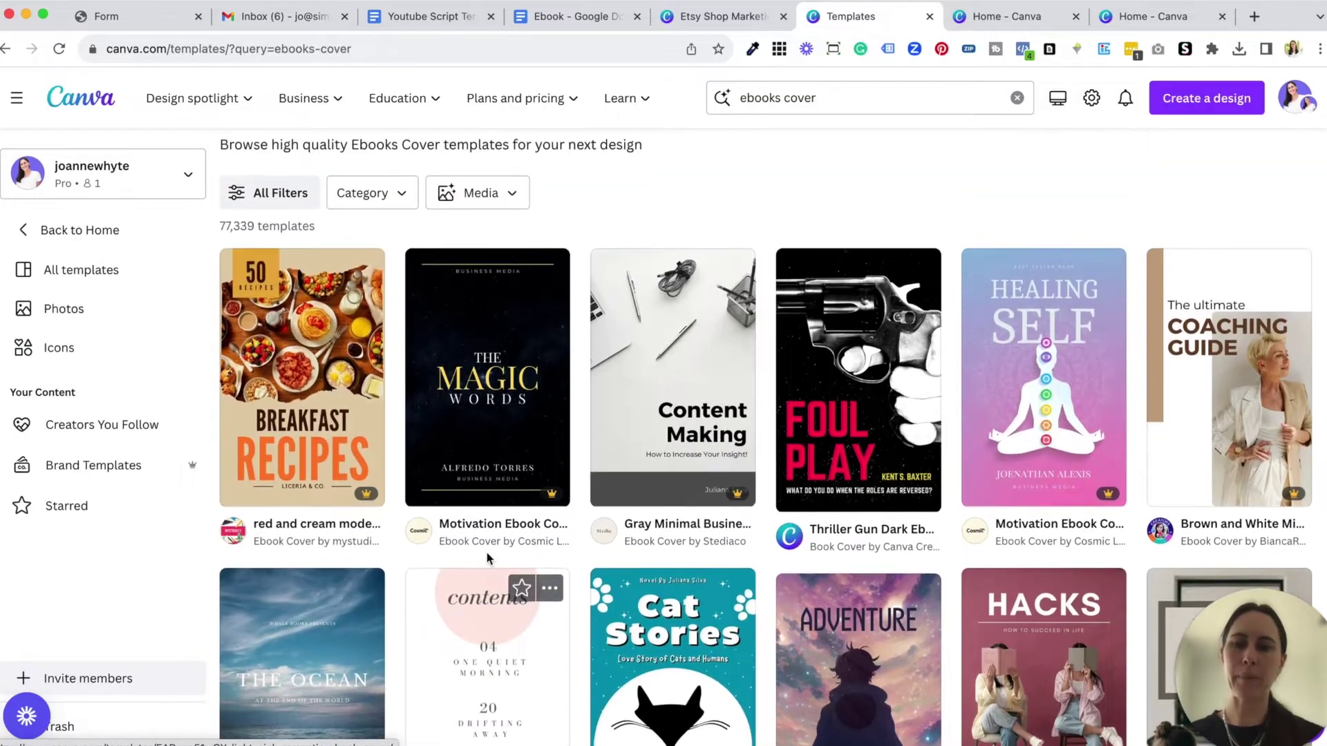
{"action": "left_click", "coordinate": [490, 377]}
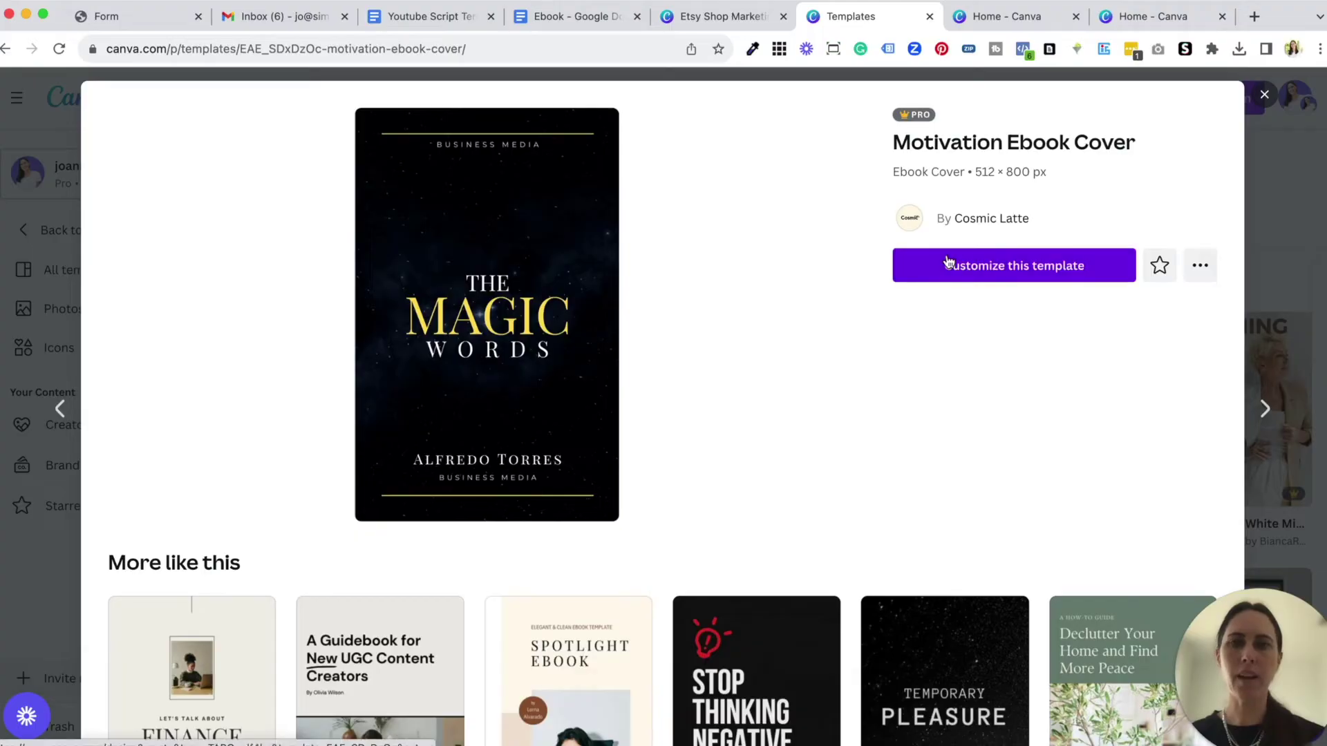
{"action": "left_click", "coordinate": [948, 266]}
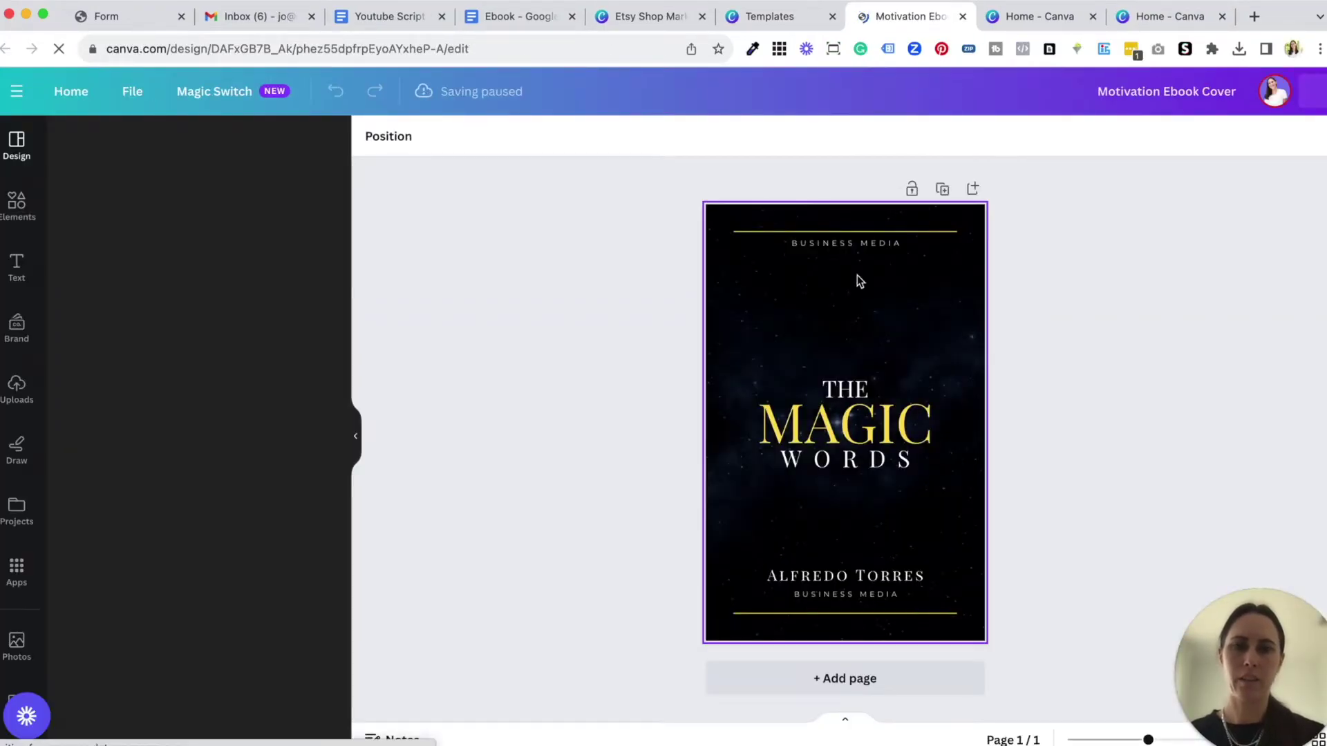
{"action": "left_click", "coordinate": [1026, 15]}
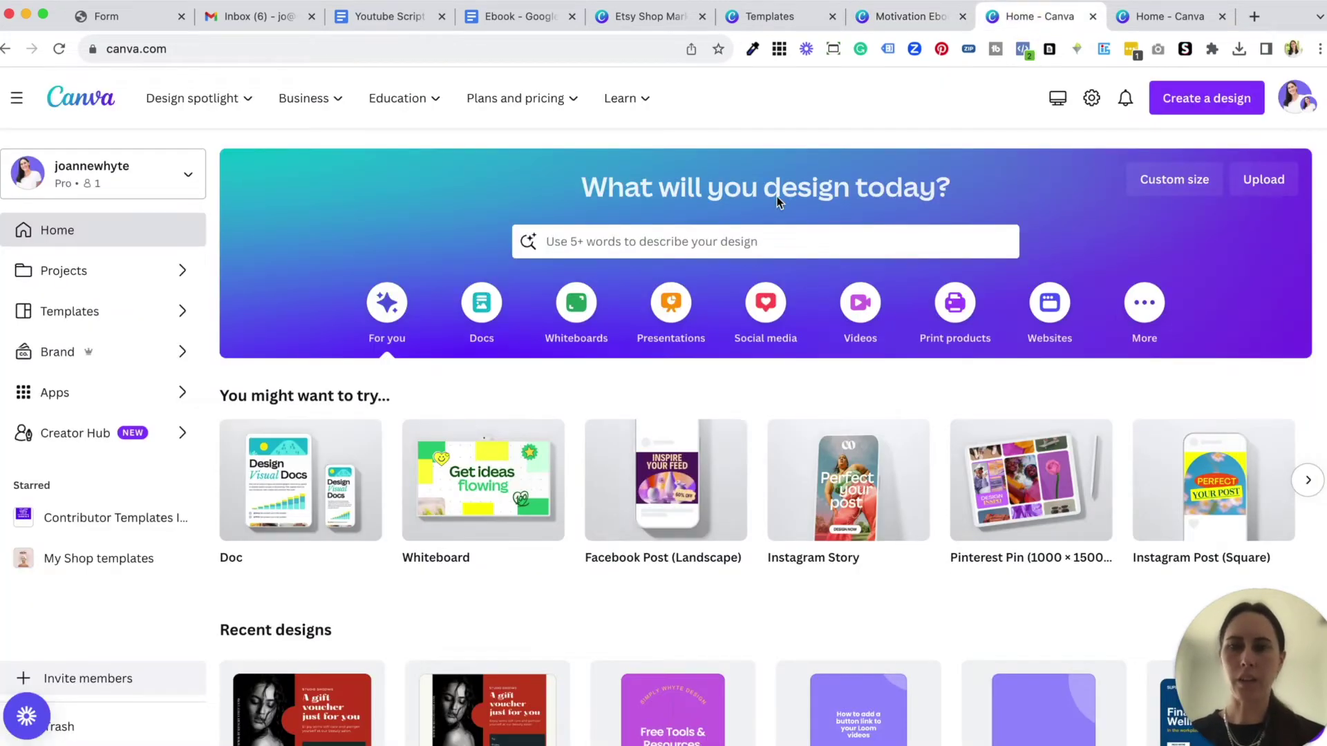
- Search 'checklist' and start a design from the White Simple Minimalist Cleaning Checklist template
{"action": "left_click", "coordinate": [725, 244]}
{"action": "type", "text": "ch"}
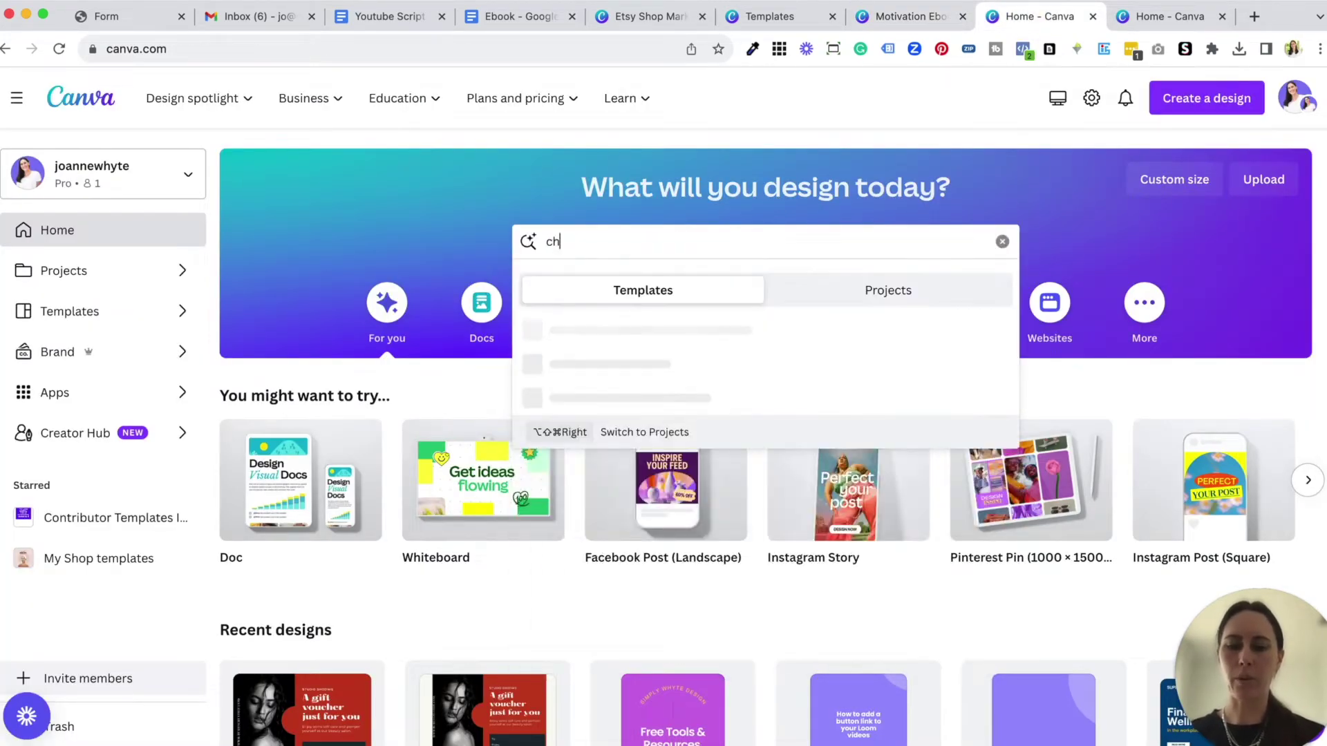
{"action": "type", "text": "ecklist"}
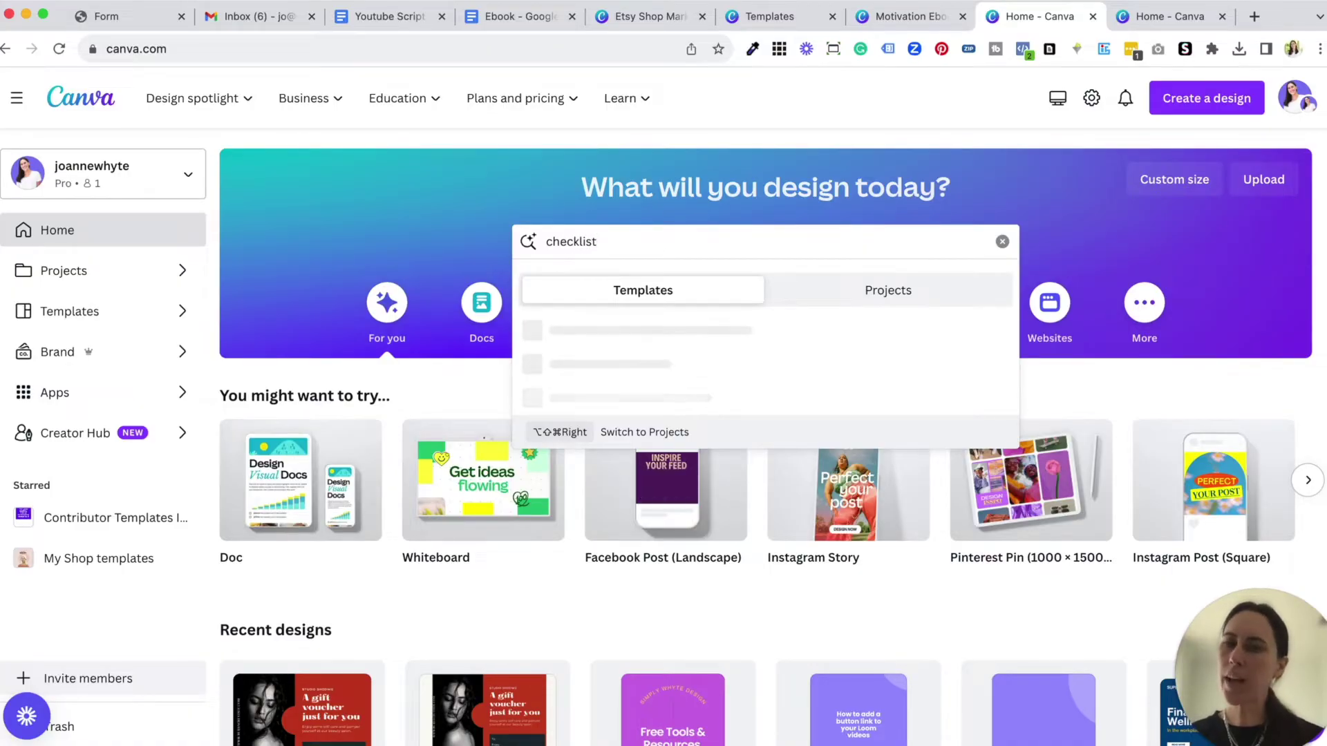
{"action": "left_click", "coordinate": [696, 332]}
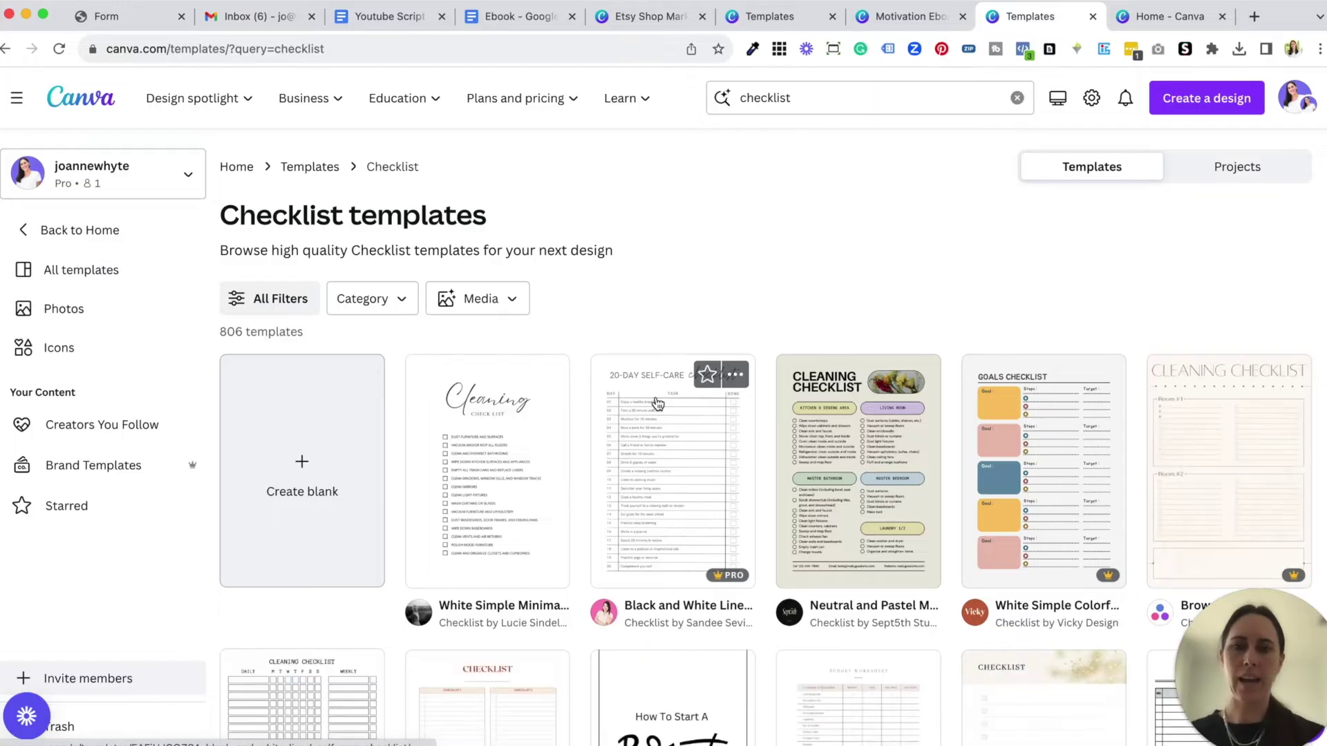
{"action": "scroll", "coordinate": [657, 403], "scroll_direction": "down", "scroll_amount": 2}
{"action": "left_click", "coordinate": [535, 372]}
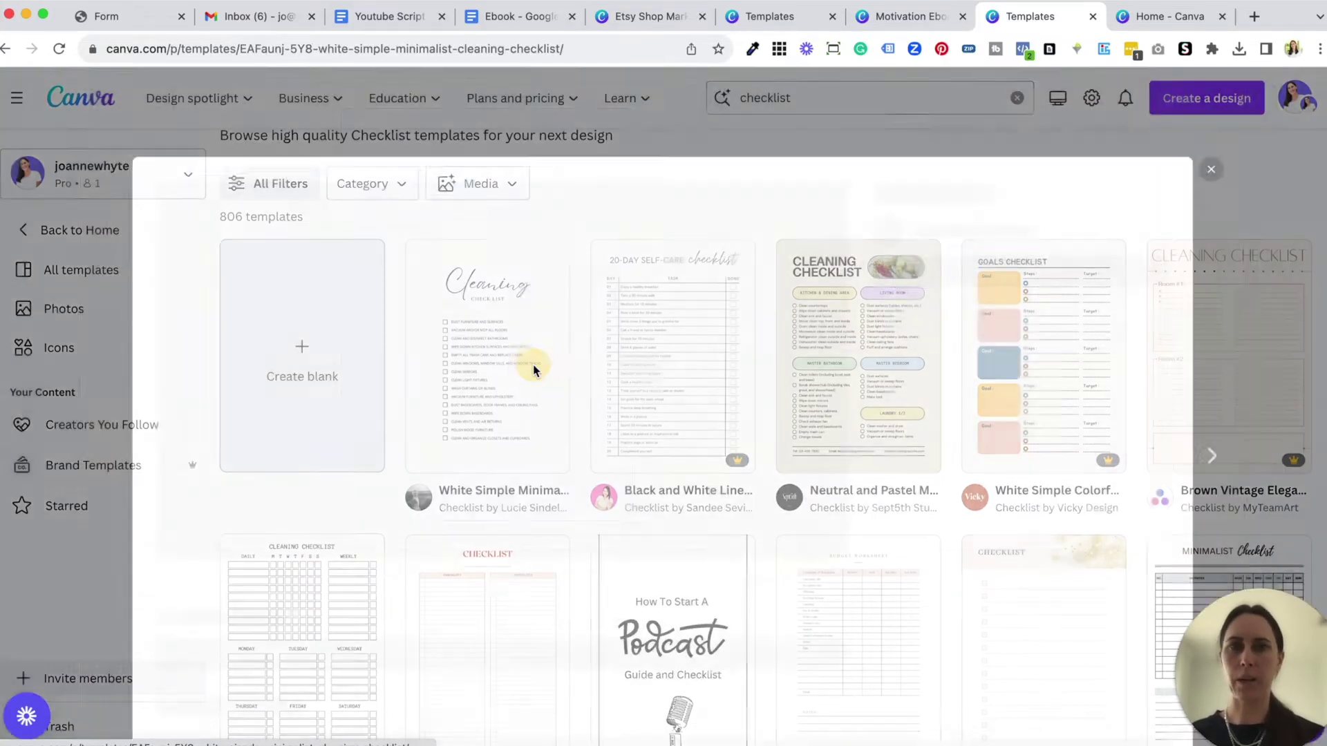
{"action": "left_click", "coordinate": [936, 287]}
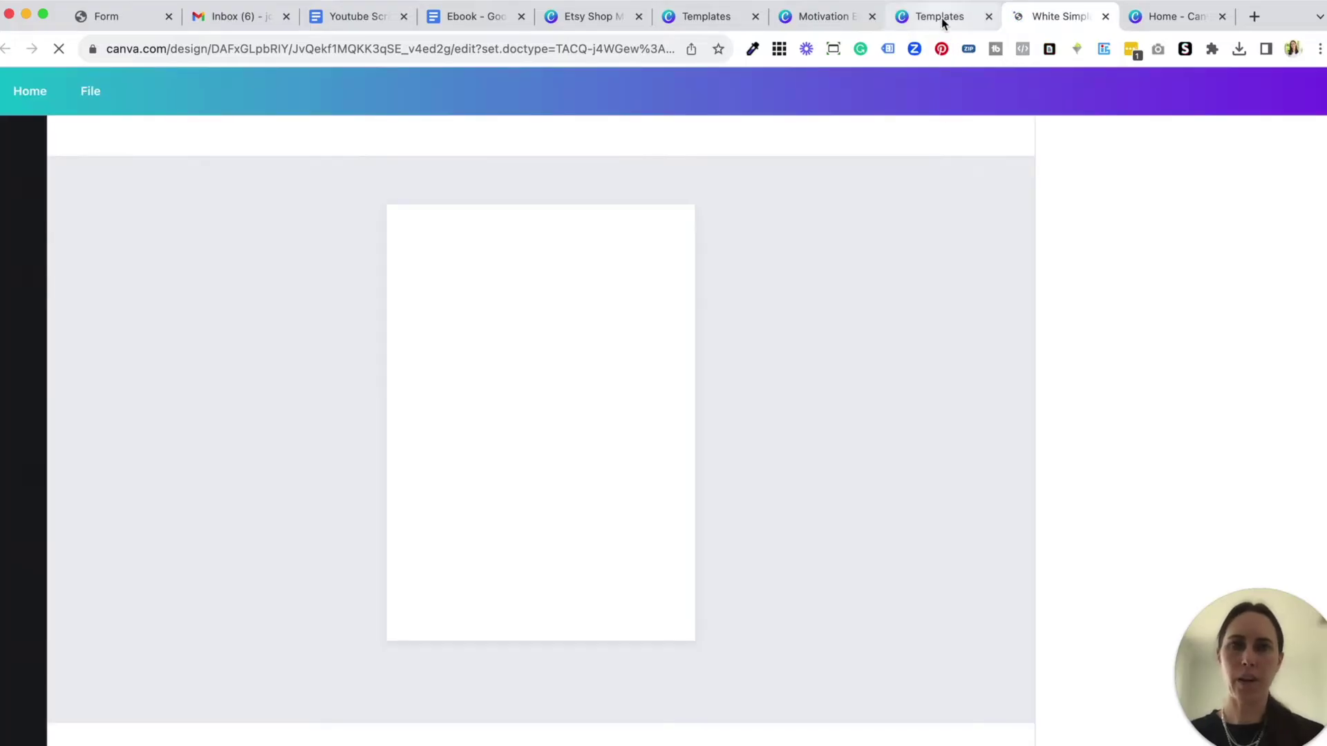
- Close the checklist template preview tab and check the Magic Words cover design
{"action": "left_click", "coordinate": [941, 20]}
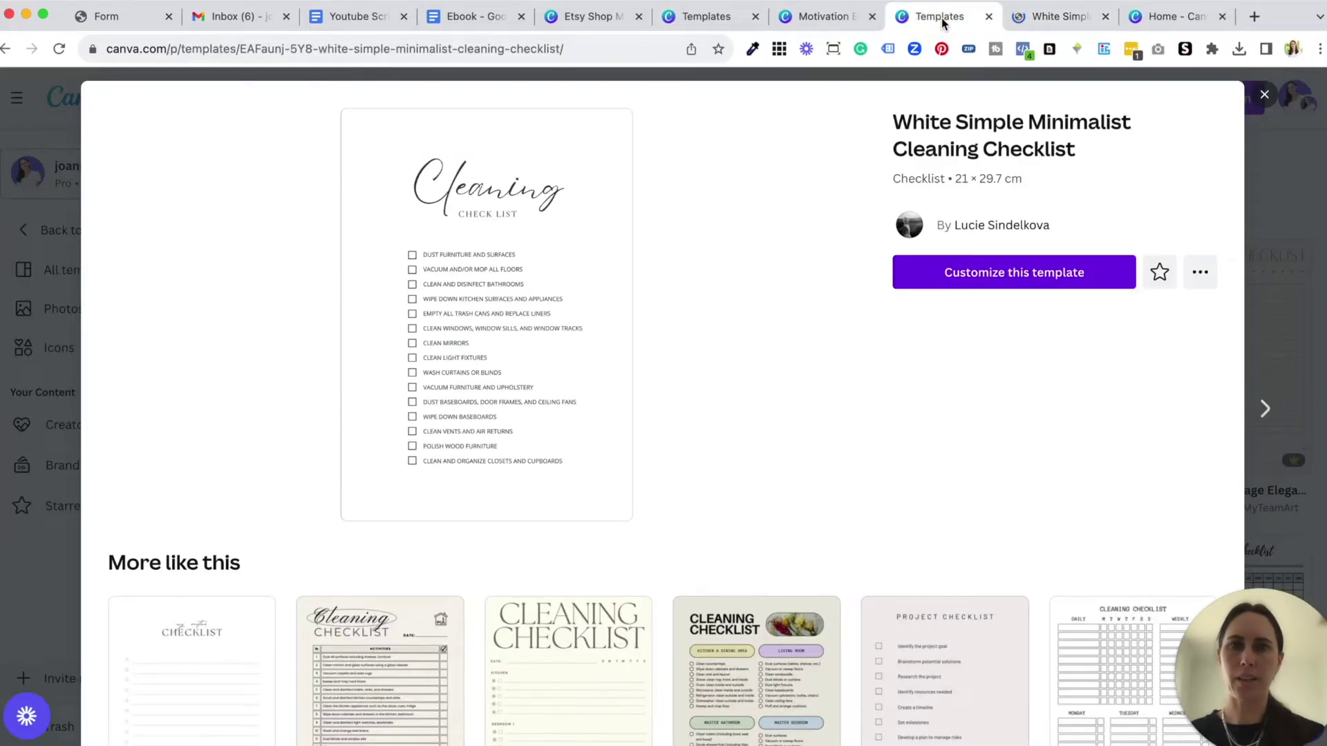
{"action": "left_click", "coordinate": [989, 17]}
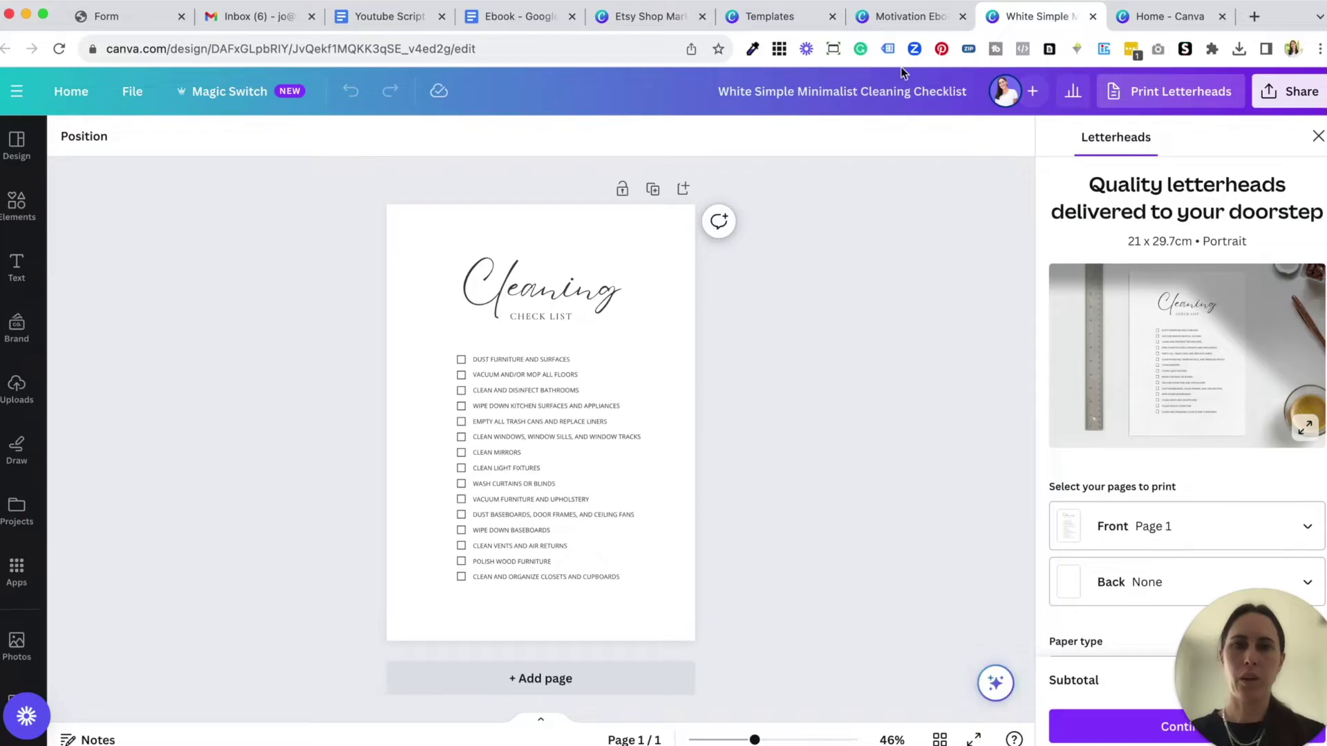
{"action": "left_click", "coordinate": [904, 23]}
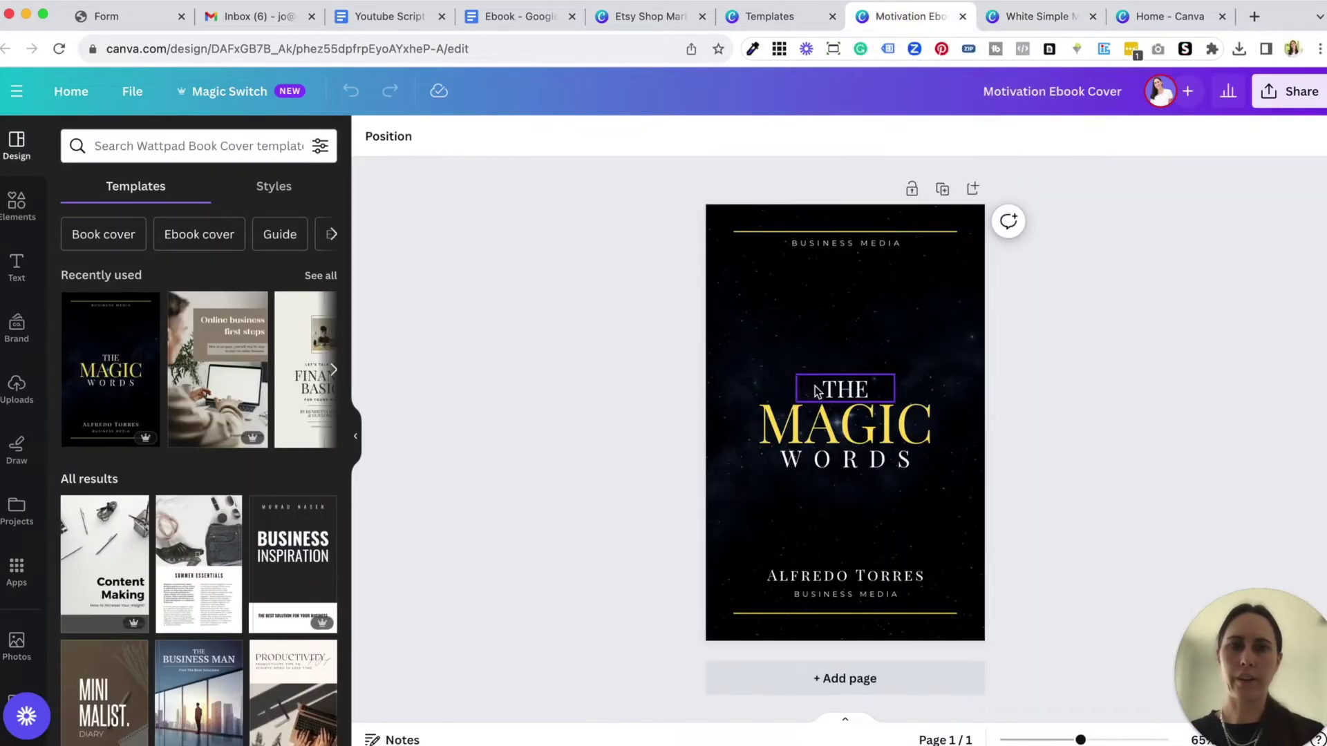
{"action": "left_click", "coordinate": [1024, 15]}
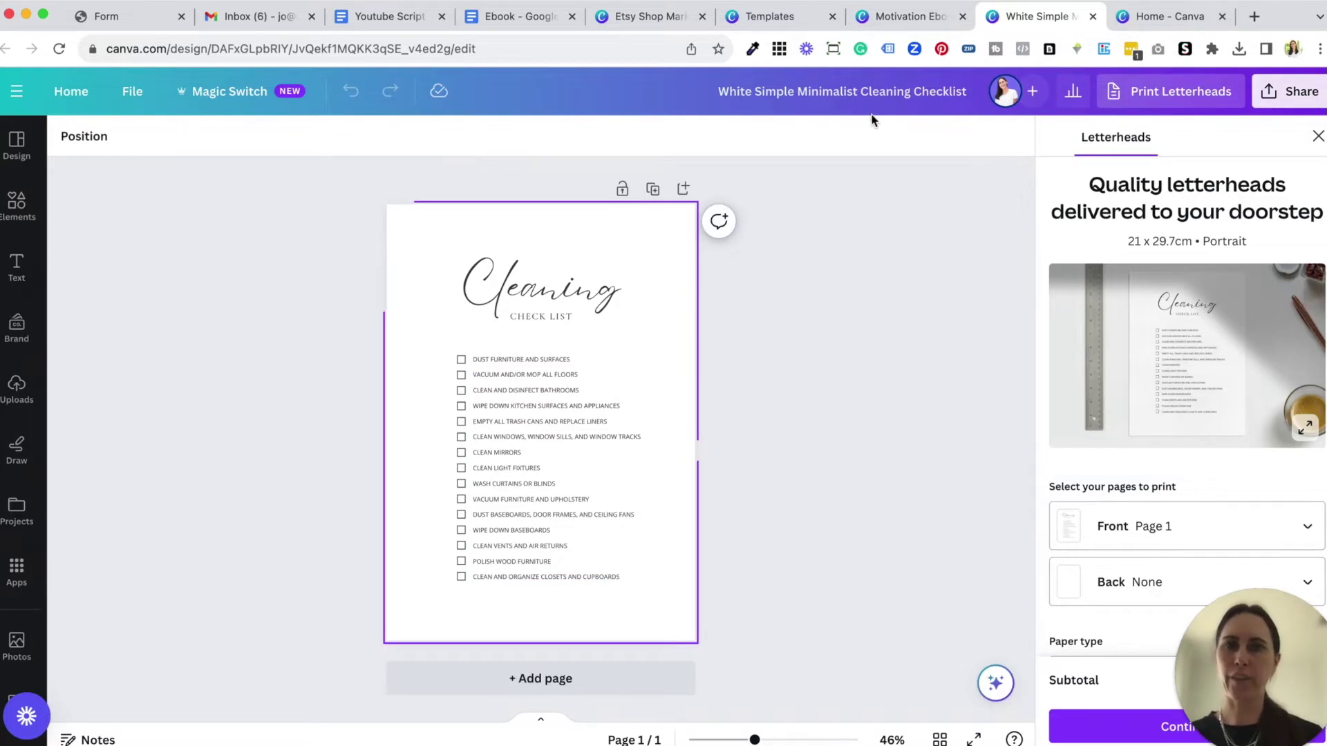
- Search templates for 'ebook multiple pages' and scroll through the results
{"action": "left_click", "coordinate": [1134, 19]}
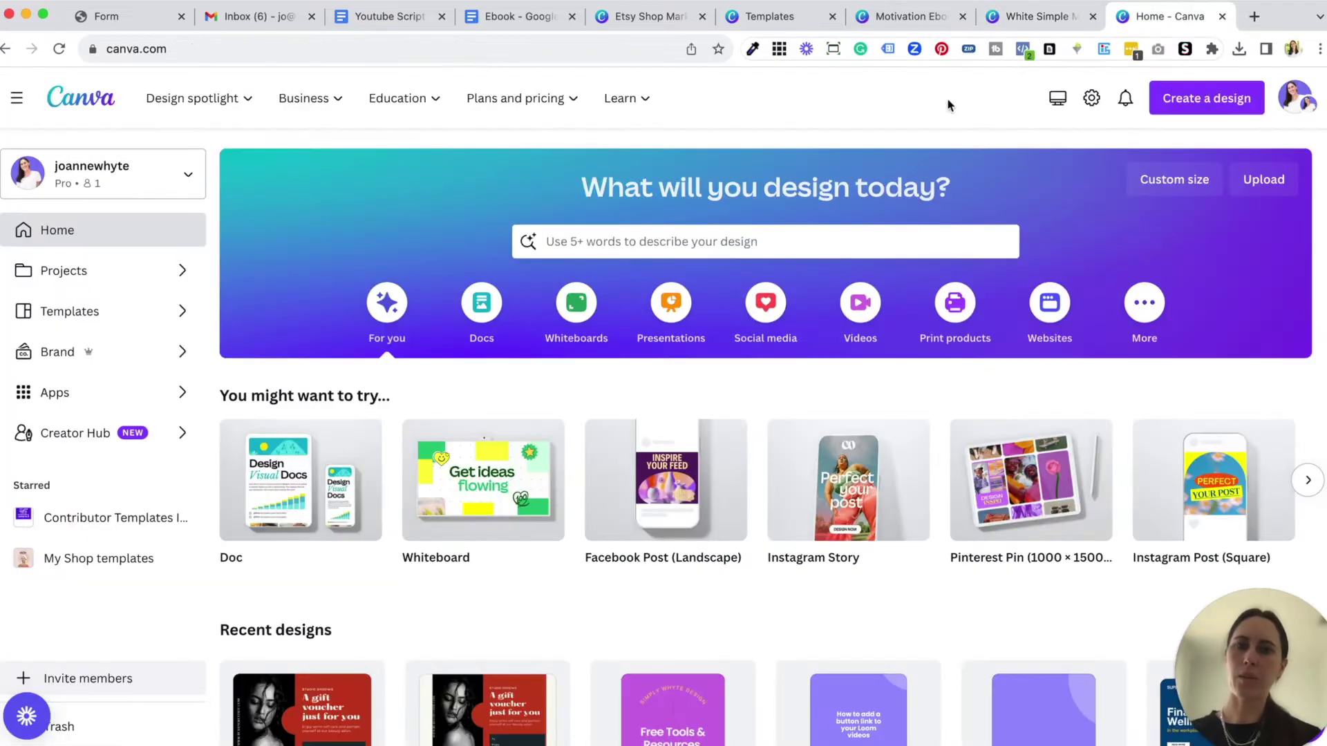
{"action": "left_click", "coordinate": [658, 243]}
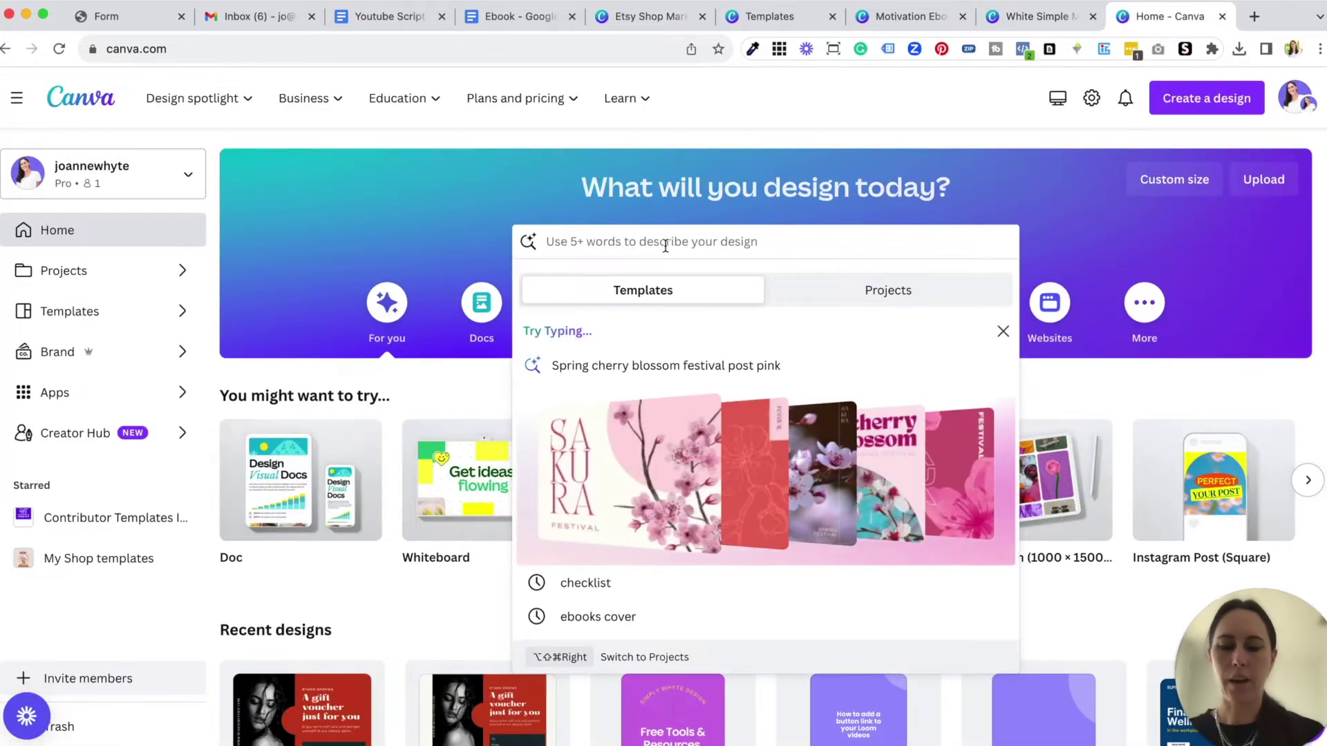
{"action": "type", "text": "multiple page"}
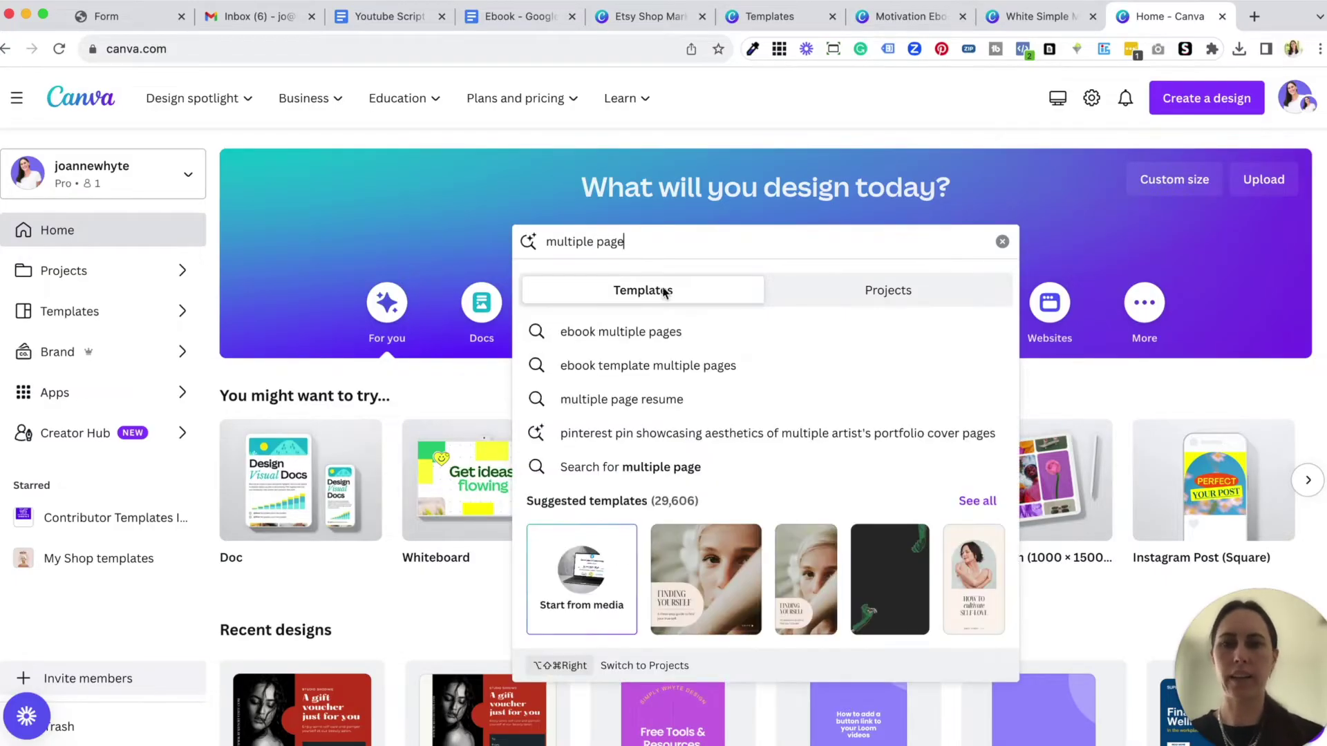
{"action": "left_click", "coordinate": [665, 330]}
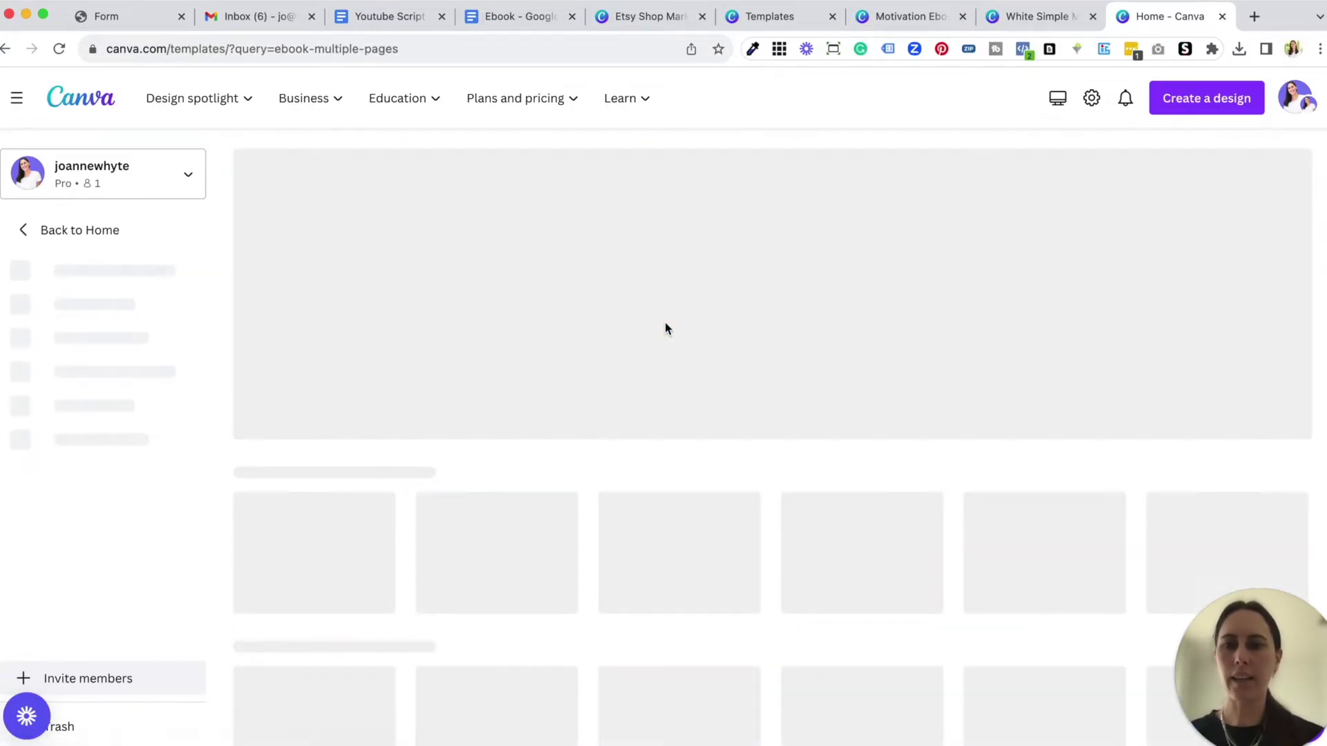
{"action": "scroll", "coordinate": [646, 375], "scroll_direction": "down", "scroll_amount": 5}
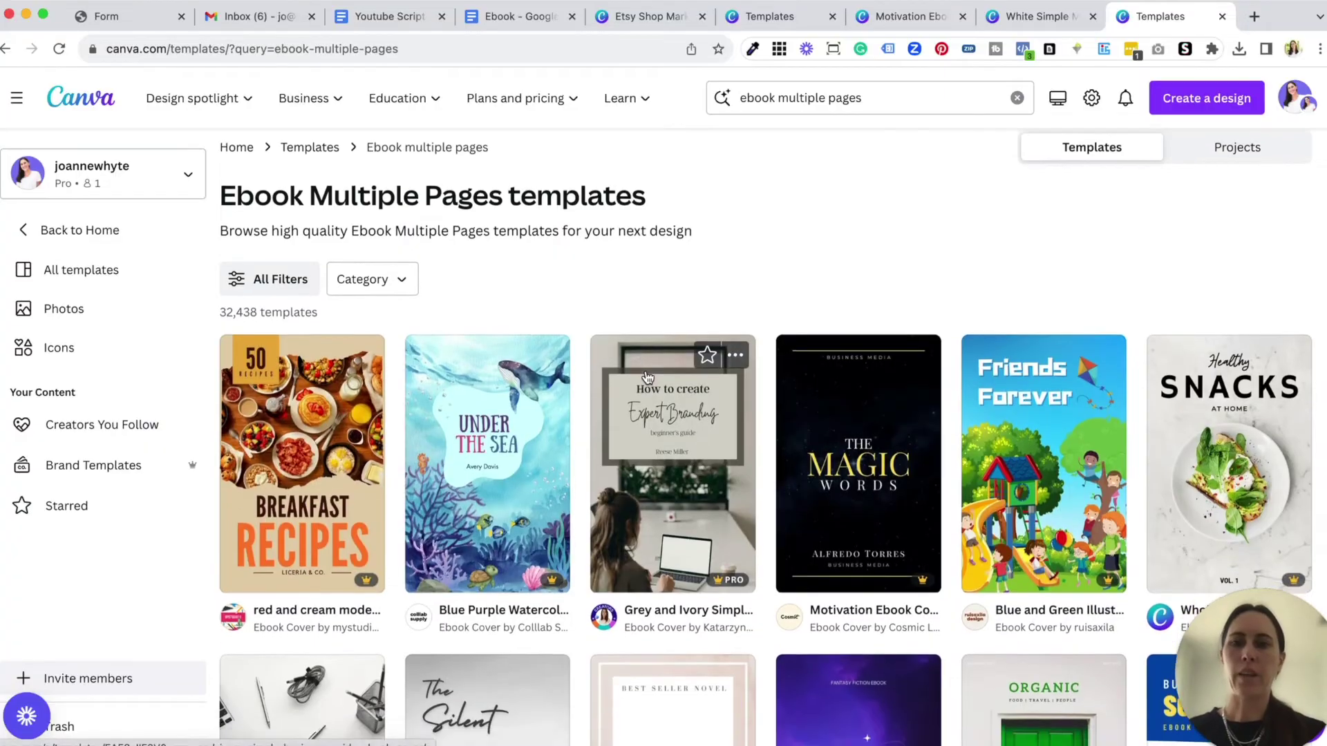
{"action": "scroll", "coordinate": [648, 376], "scroll_direction": "down", "scroll_amount": 6}
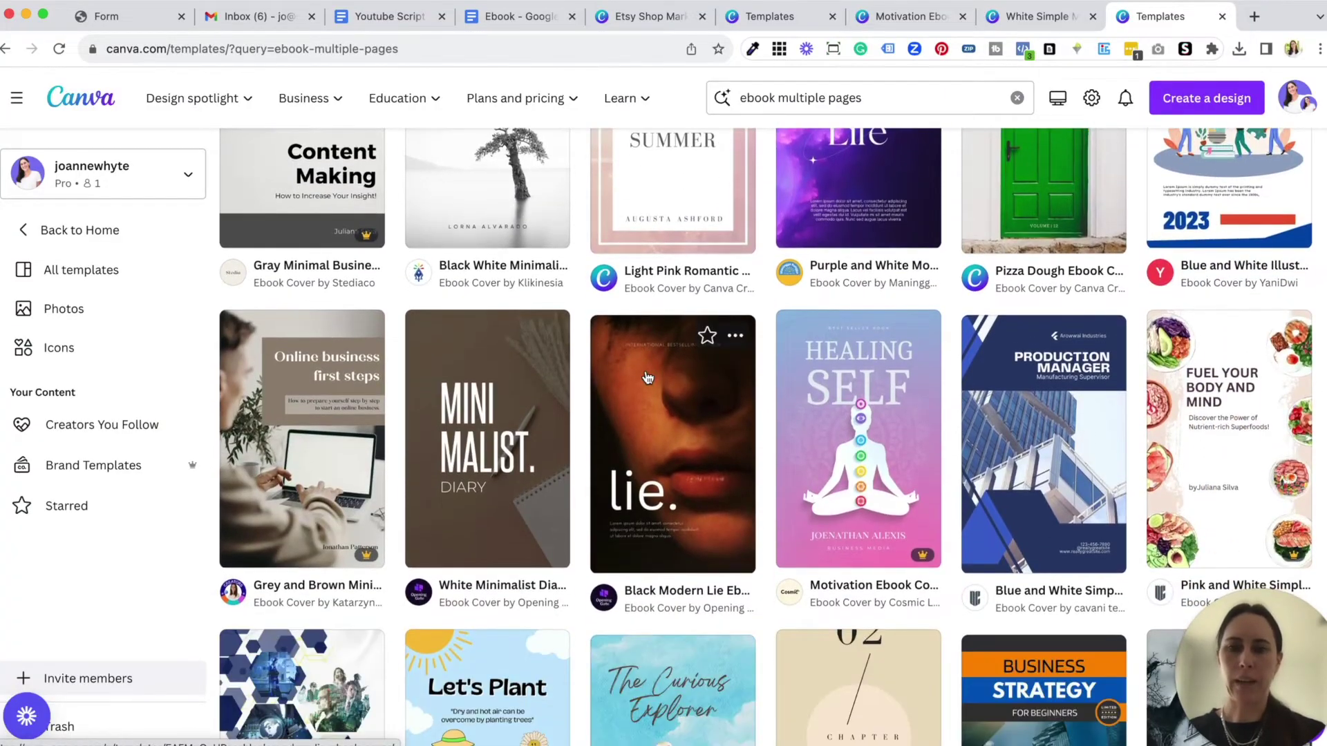
{"action": "scroll", "coordinate": [648, 377], "scroll_direction": "down", "scroll_amount": 4}
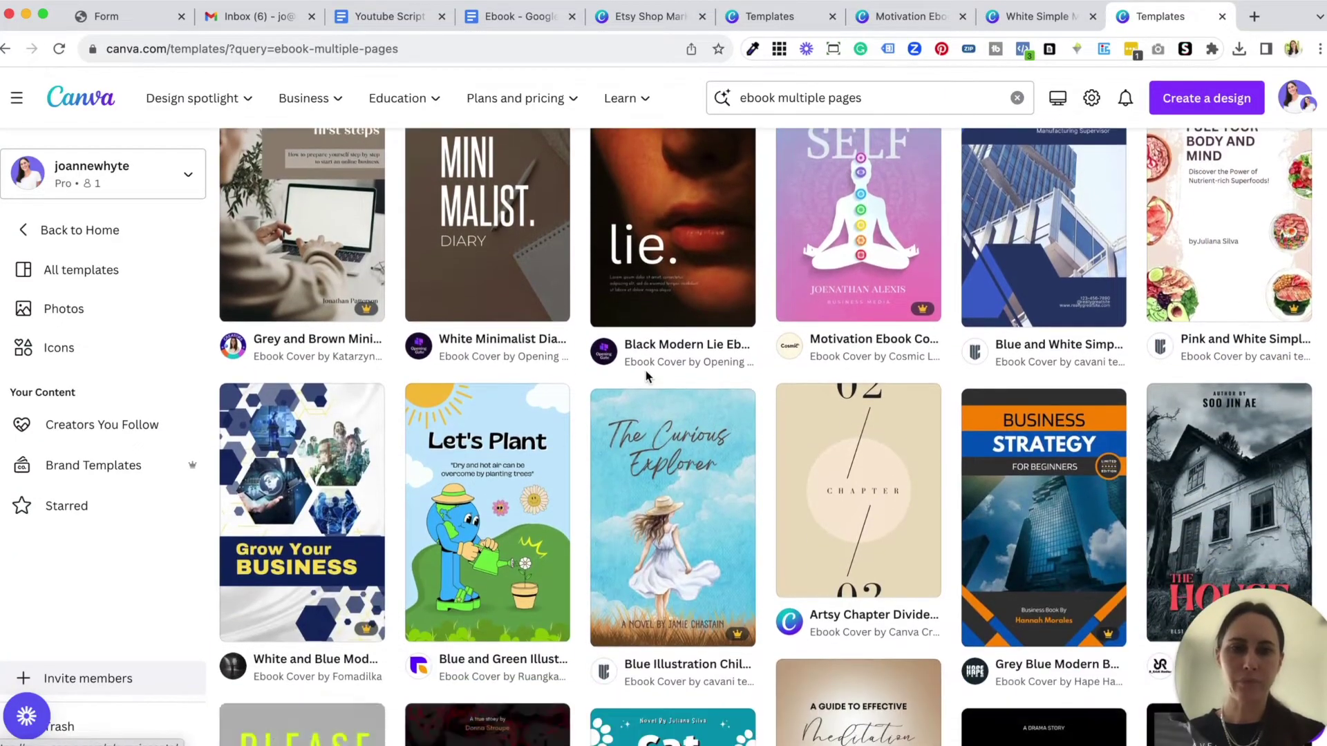
{"action": "scroll", "coordinate": [647, 453], "scroll_direction": "down", "scroll_amount": 5}
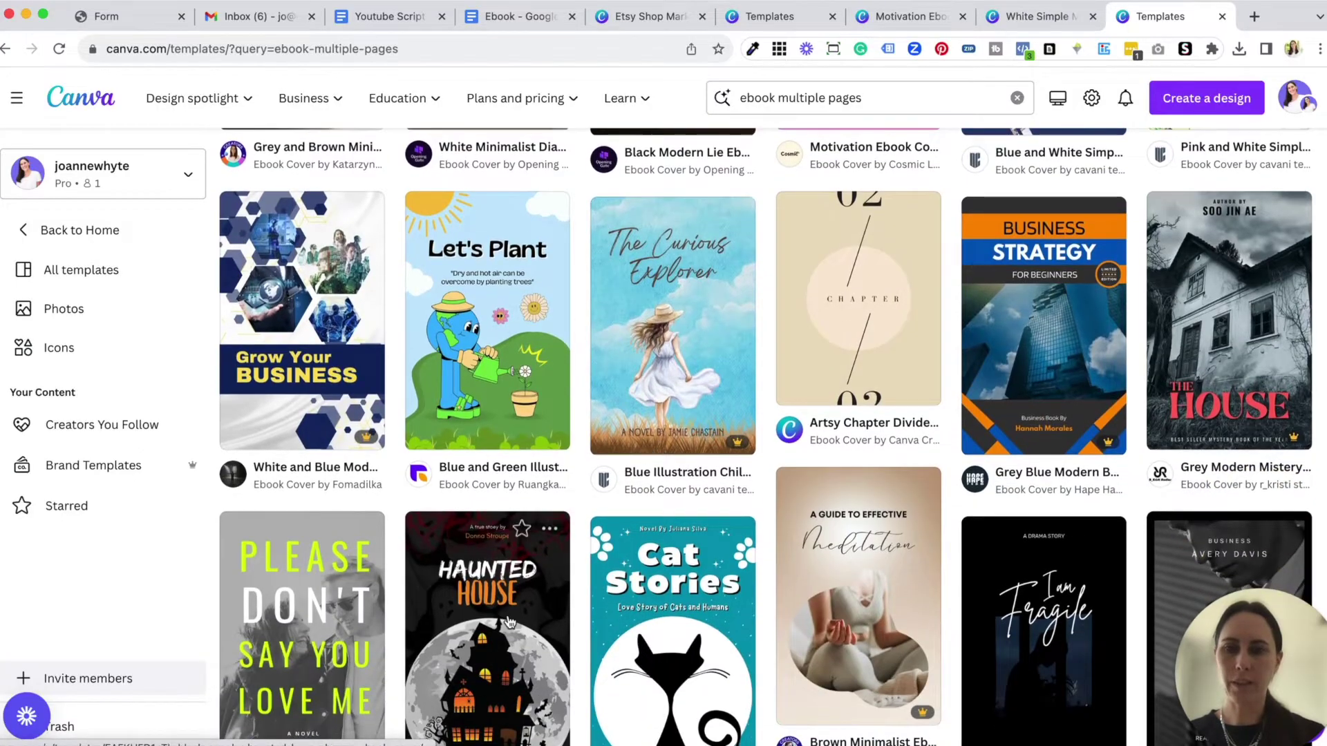
{"action": "scroll", "coordinate": [509, 620], "scroll_direction": "up", "scroll_amount": 20}
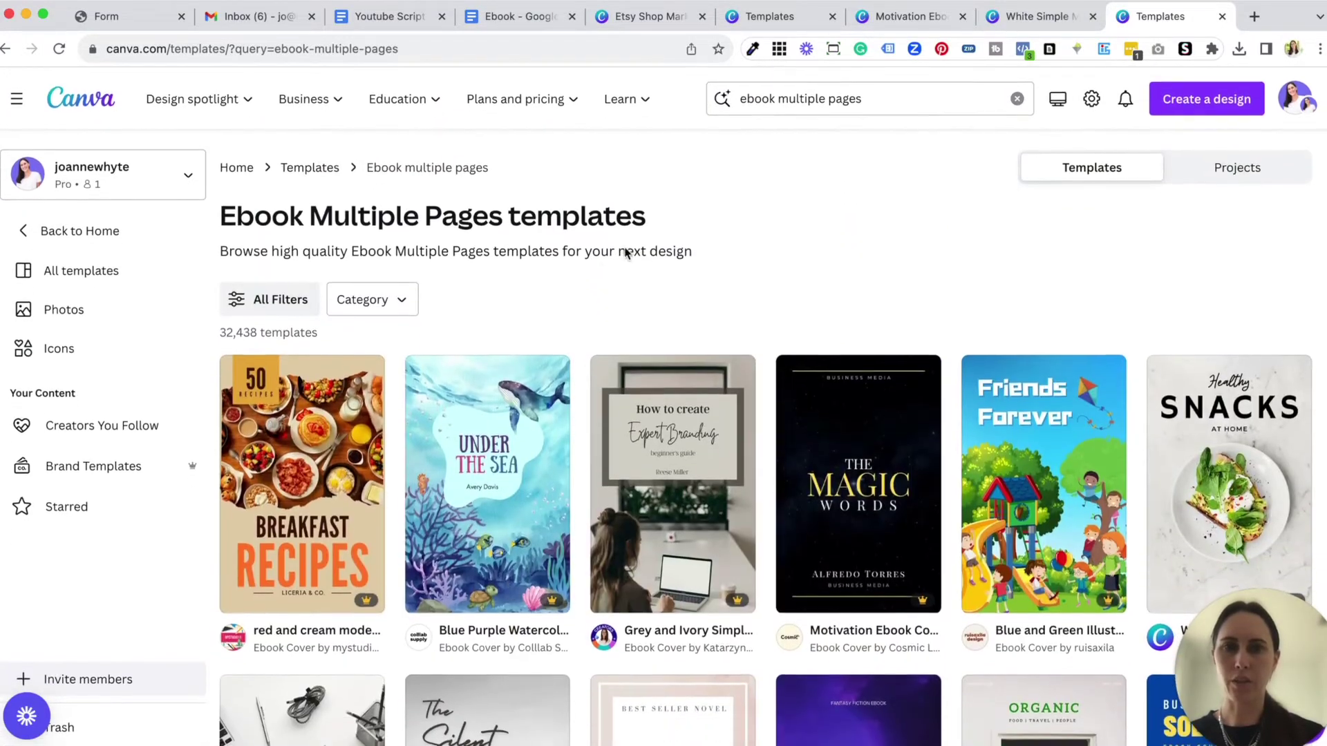
- Drop 'ebook' from the query, search 'multiple pages' and browse the results
{"action": "left_click_drag", "start_coordinate": [781, 100], "coordinate": [741, 98]}
{"action": "key", "text": "BackSpace"}
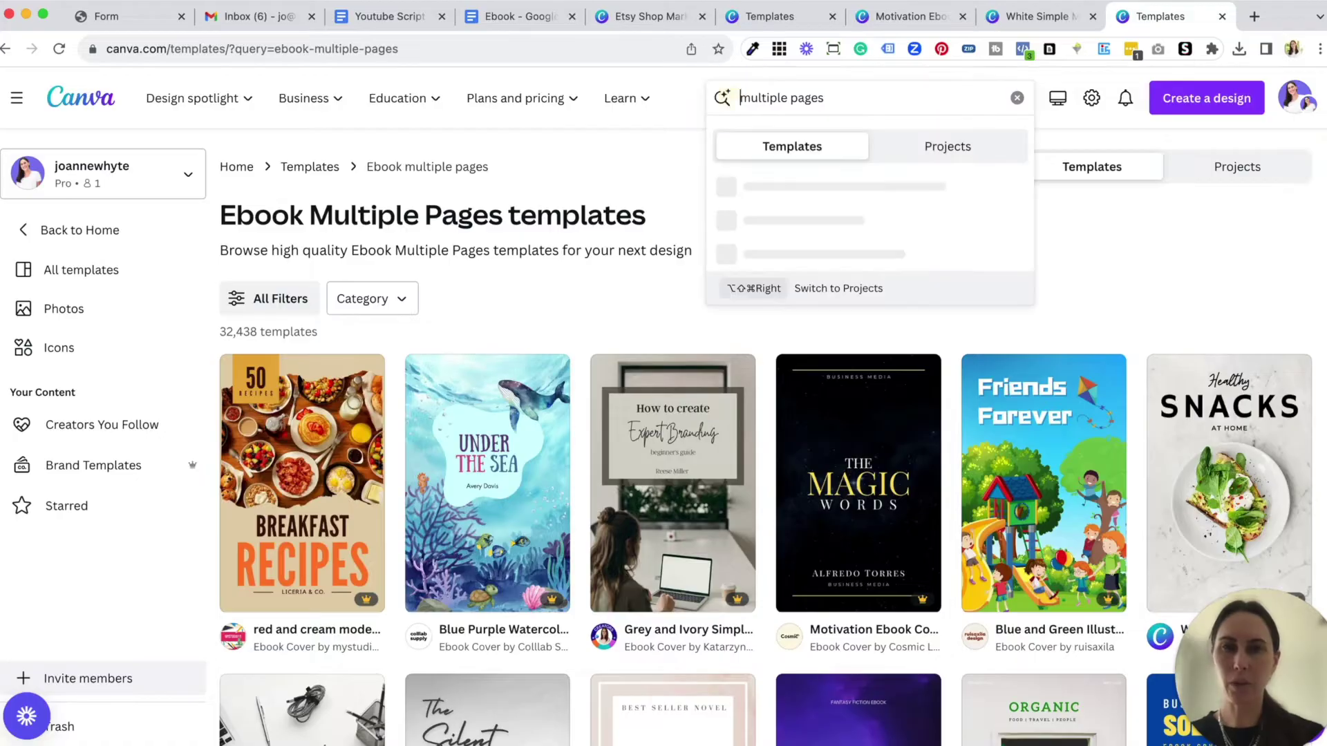
{"action": "key", "text": "Return"}
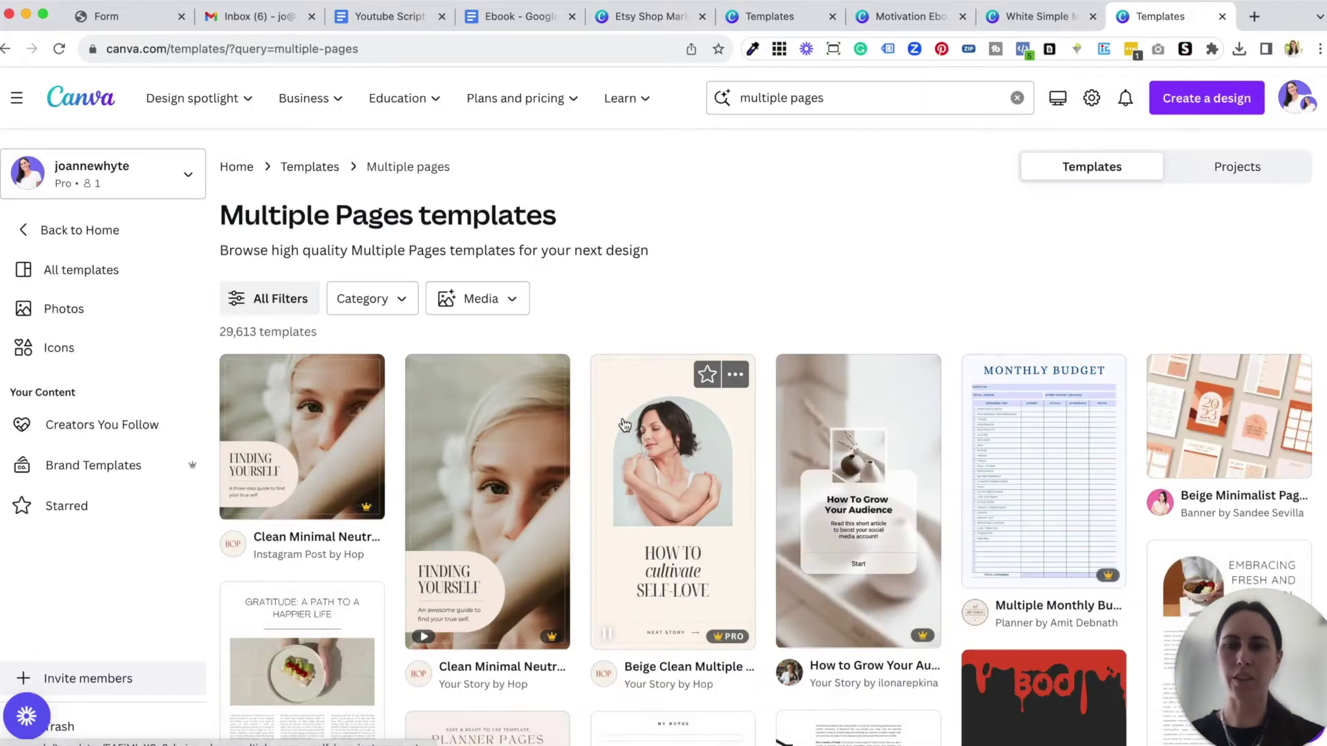
{"action": "scroll", "coordinate": [527, 480], "scroll_direction": "down", "scroll_amount": 2}
{"action": "scroll", "coordinate": [527, 479], "scroll_direction": "down", "scroll_amount": 5}
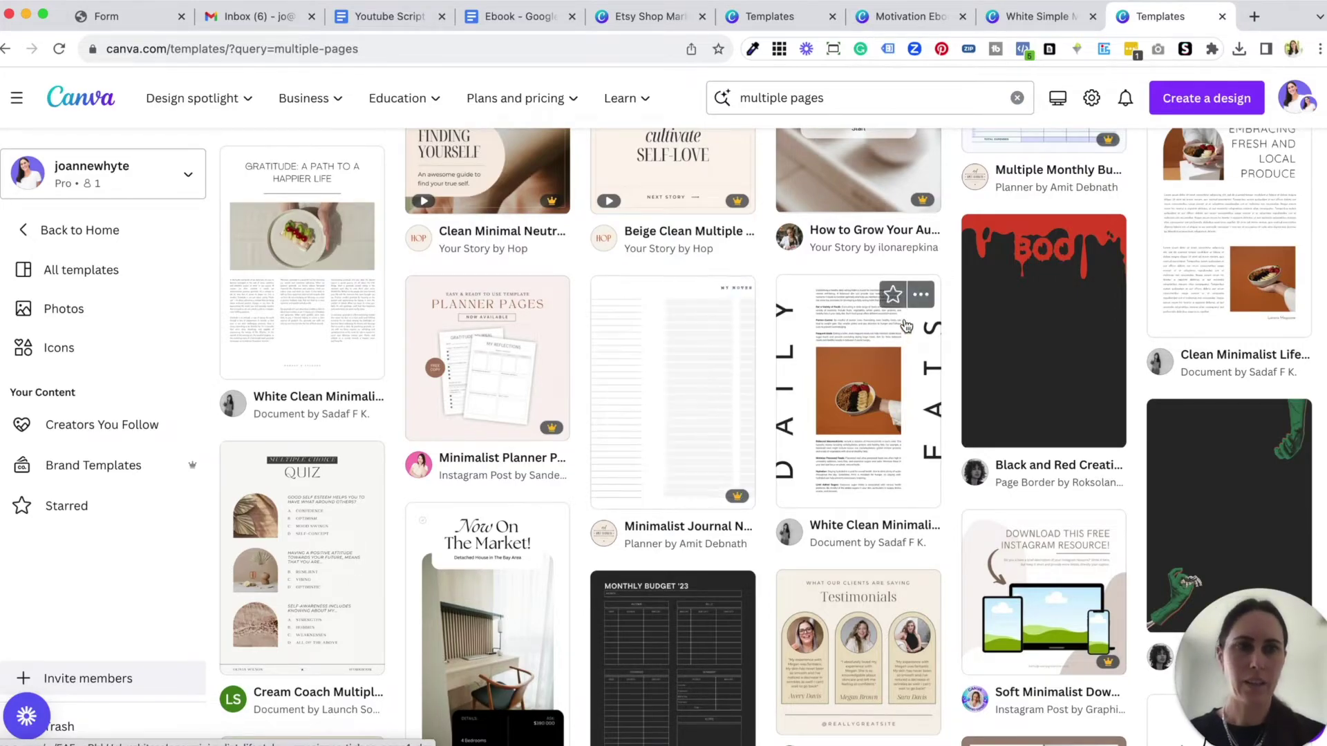
{"action": "scroll", "coordinate": [906, 326], "scroll_direction": "down", "scroll_amount": 3}
{"action": "scroll", "coordinate": [907, 326], "scroll_direction": "down", "scroll_amount": 1}
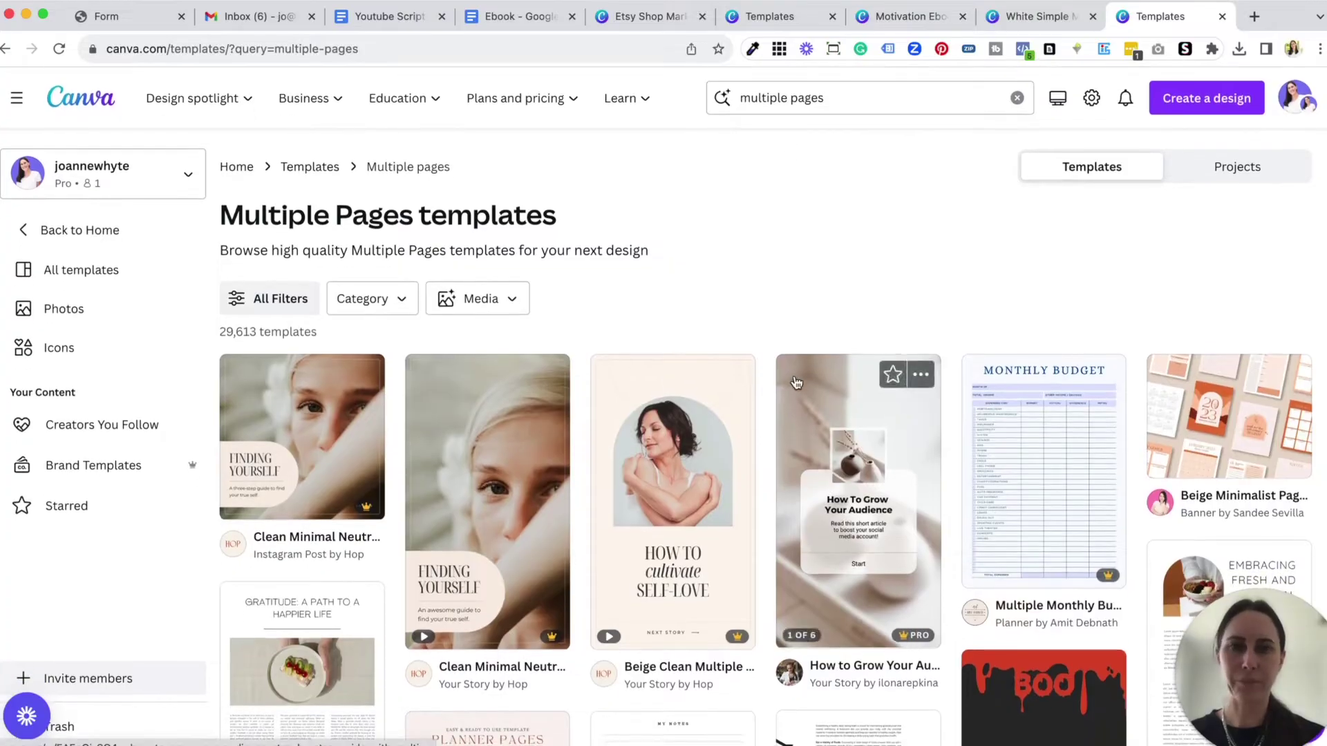
- Search templates for 'ebook', fixing a stray apostrophe, and browse the Ebook results
{"action": "triple_click", "coordinate": [826, 97]}
{"action": "type", "text": "ebook'"}
{"action": "key", "text": "Return"}
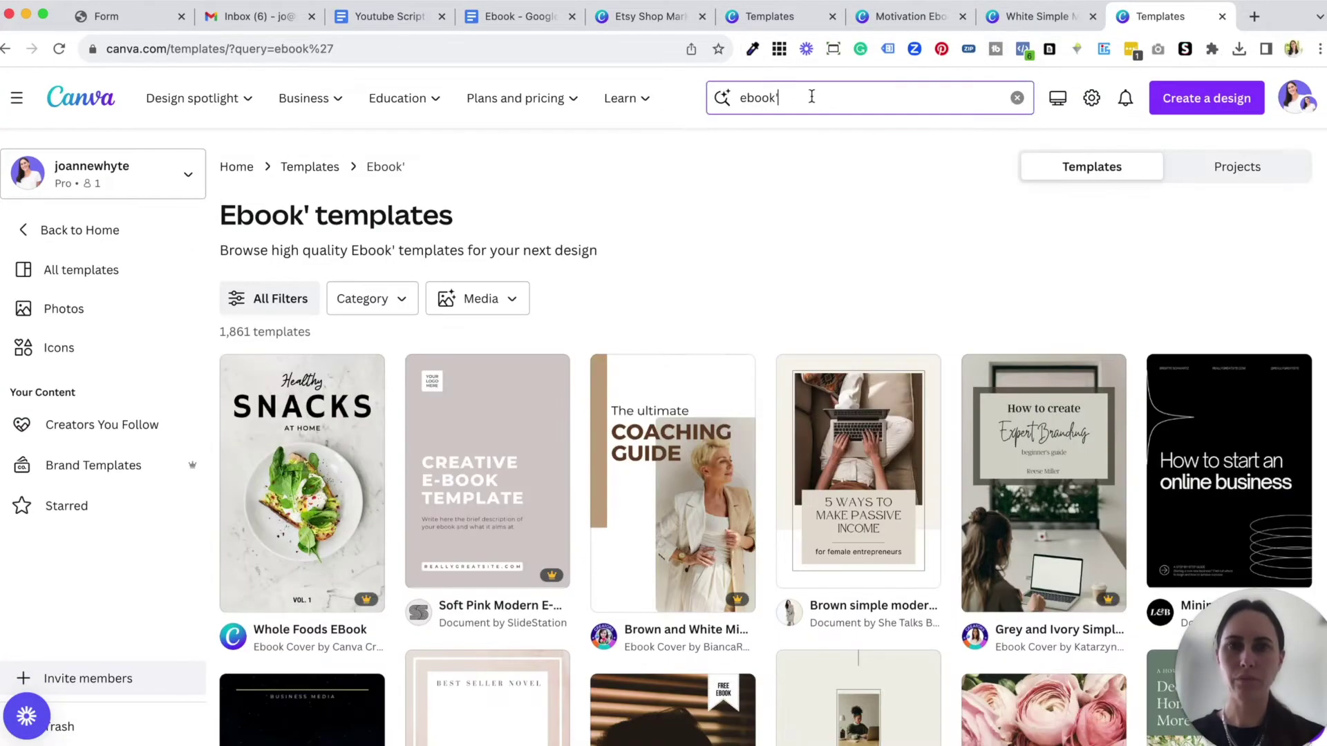
{"action": "left_click", "coordinate": [812, 97]}
{"action": "key", "text": "BackSpace"}
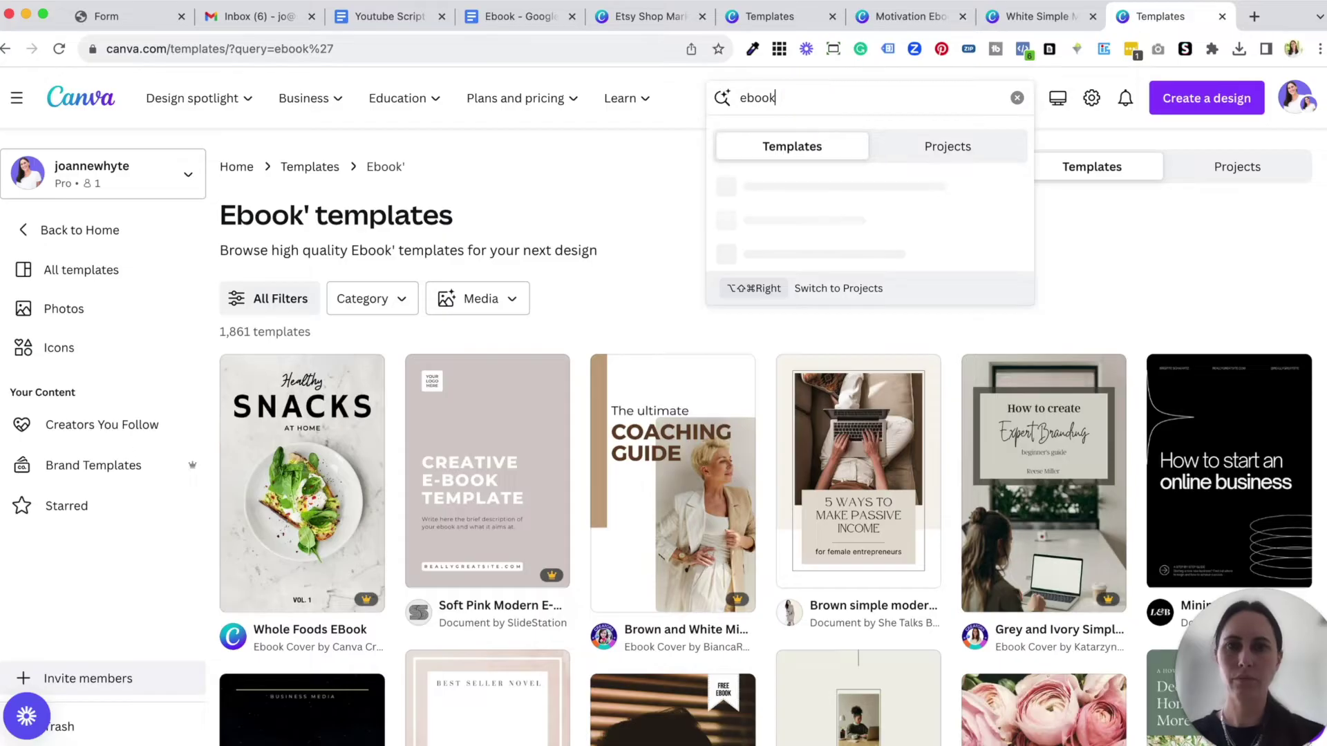
{"action": "key", "text": "Return"}
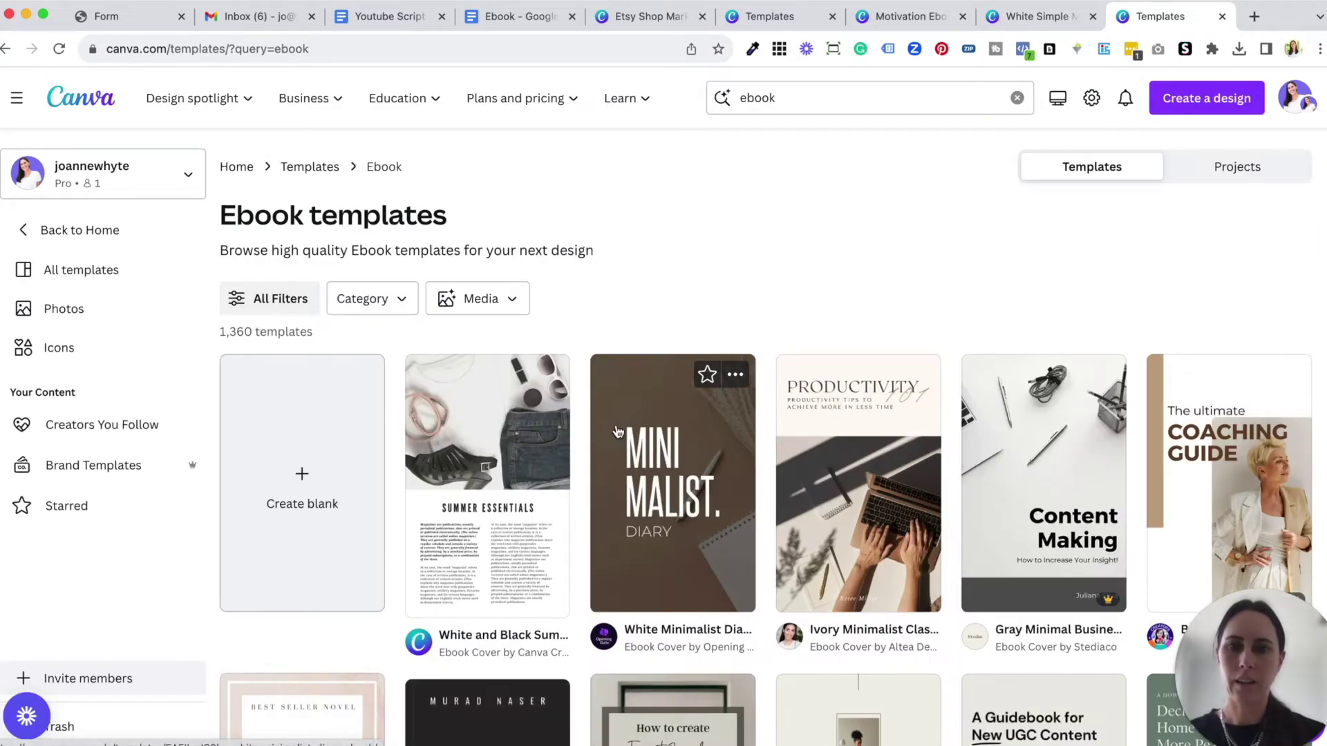
{"action": "scroll", "coordinate": [691, 429], "scroll_direction": "down", "scroll_amount": 3}
{"action": "scroll", "coordinate": [839, 423], "scroll_direction": "down", "scroll_amount": 4}
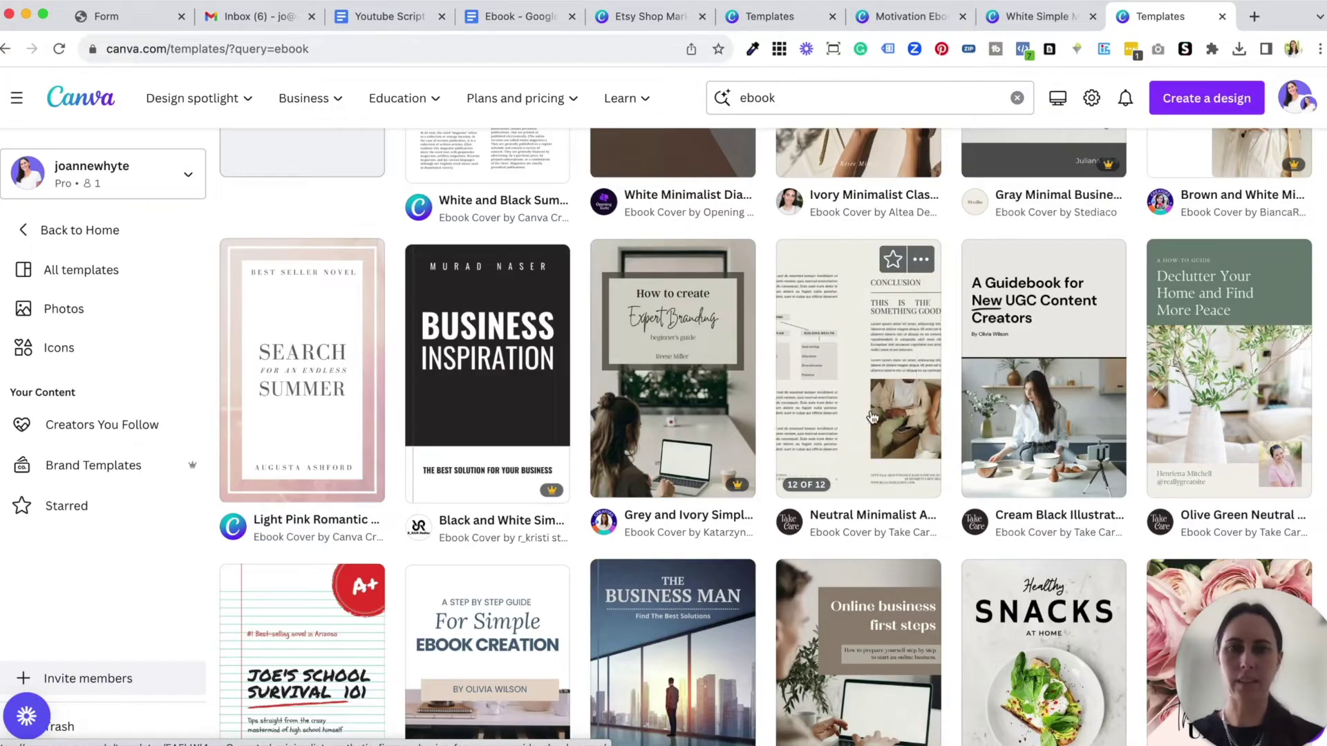
- Start a Neutral Minimalist Finance Basics design, close the search tab, and return to Motivation Ebook Cover
{"action": "left_click", "coordinate": [871, 419]}
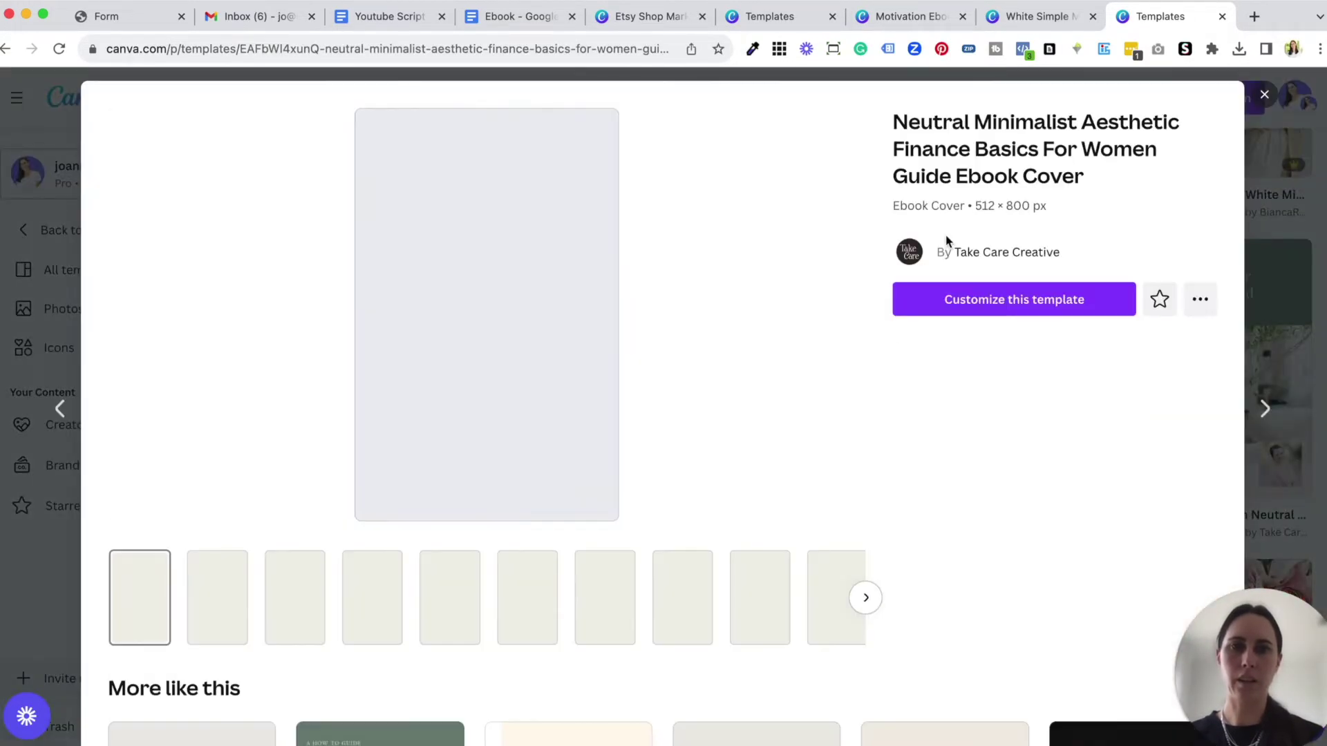
{"action": "left_click", "coordinate": [943, 302]}
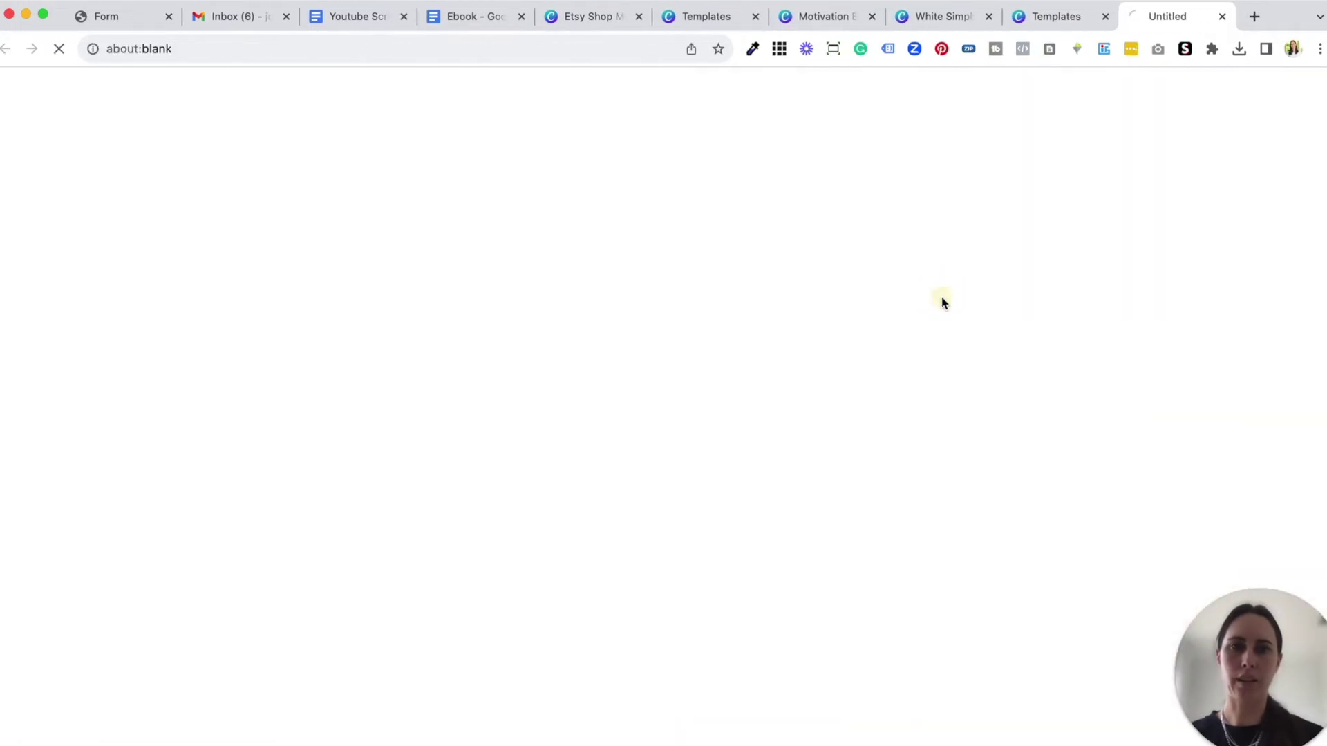
{"action": "left_click", "coordinate": [1104, 21]}
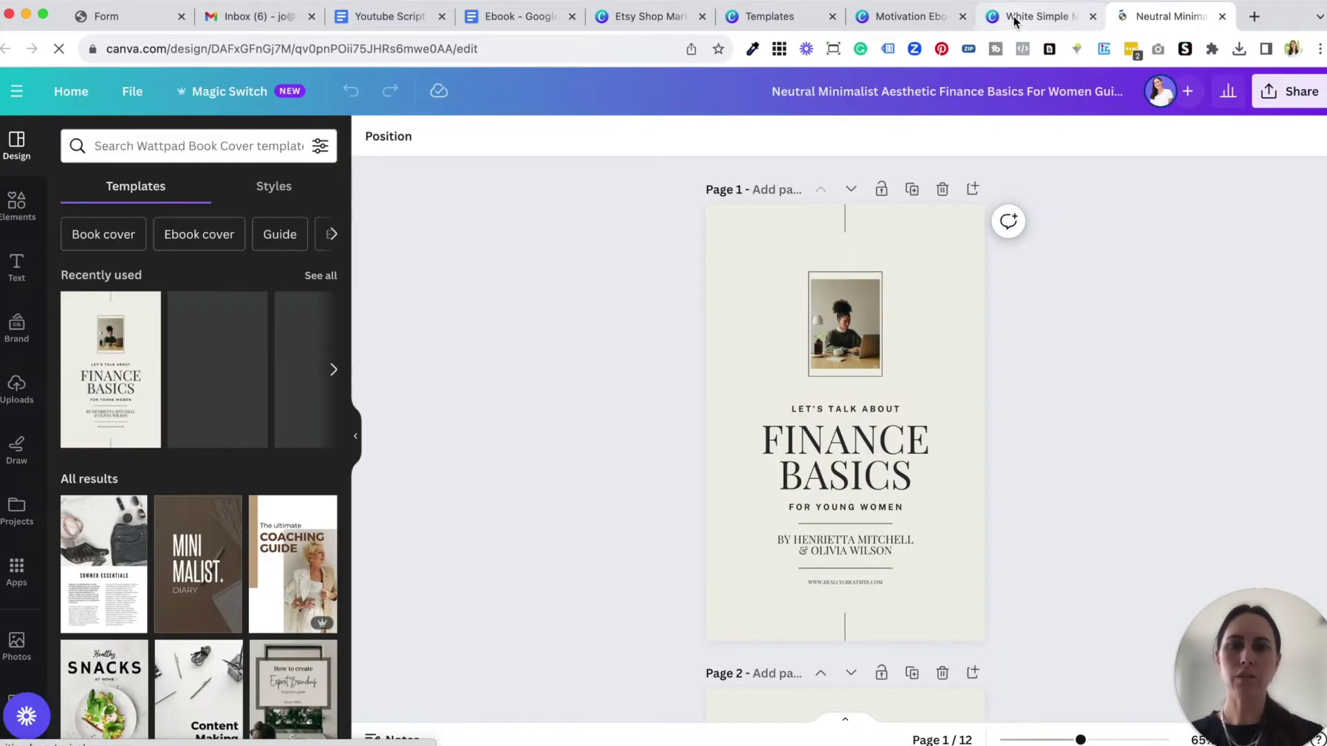
{"action": "left_click", "coordinate": [1013, 16]}
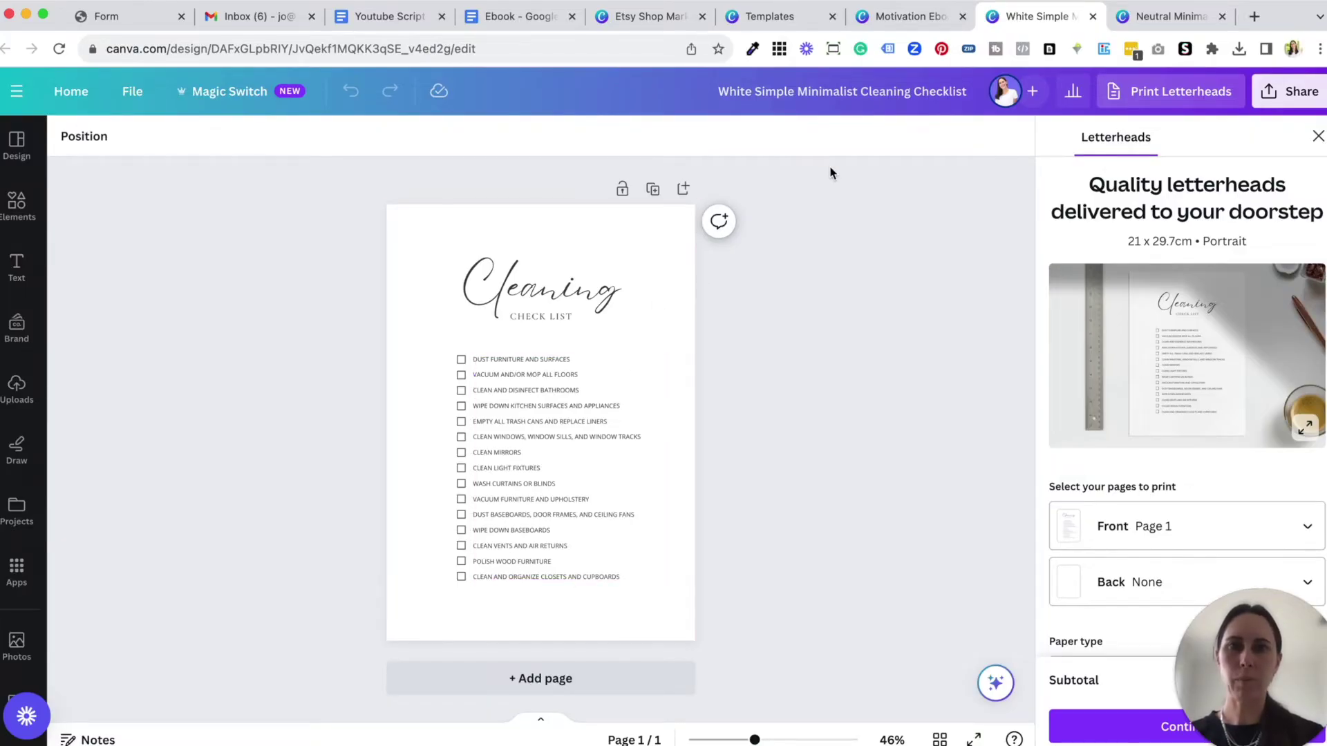
{"action": "left_click", "coordinate": [887, 20]}
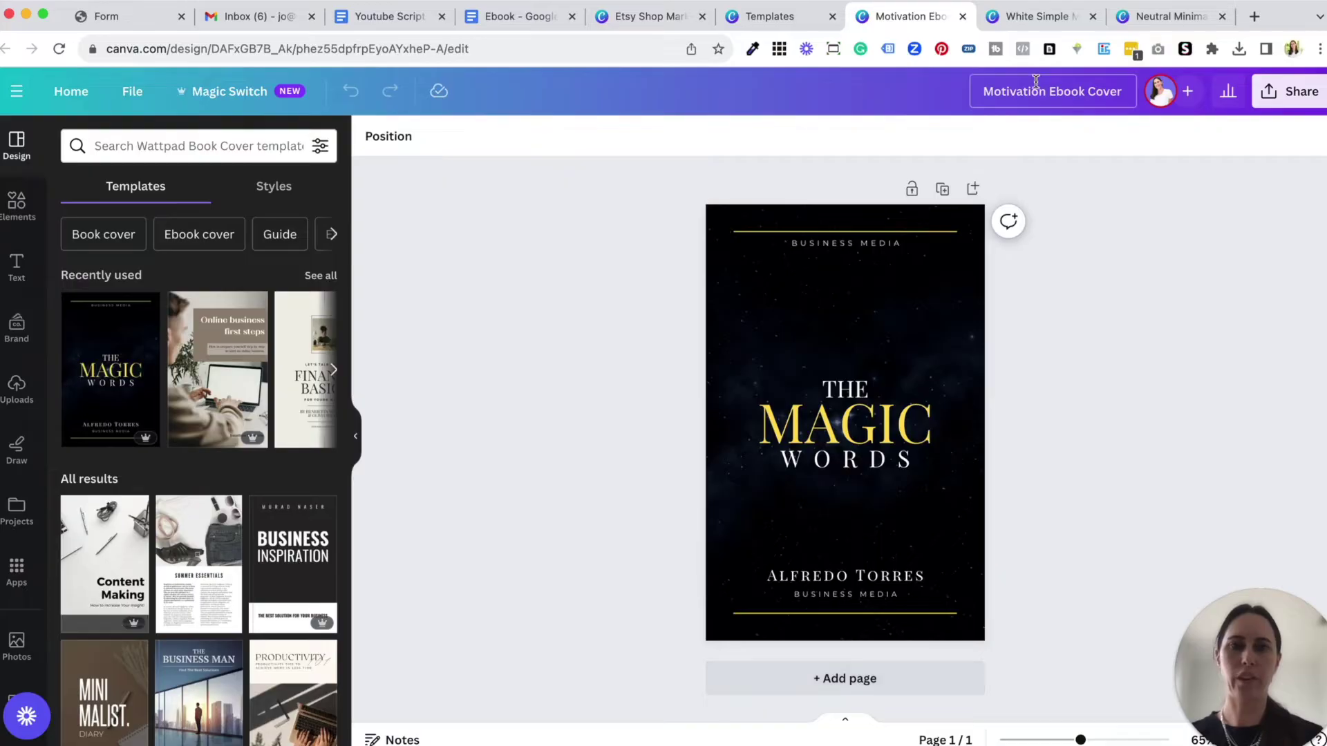
- Add a second page and paste the Cleaning Checklist title and items onto it
{"action": "left_click", "coordinate": [844, 678]}
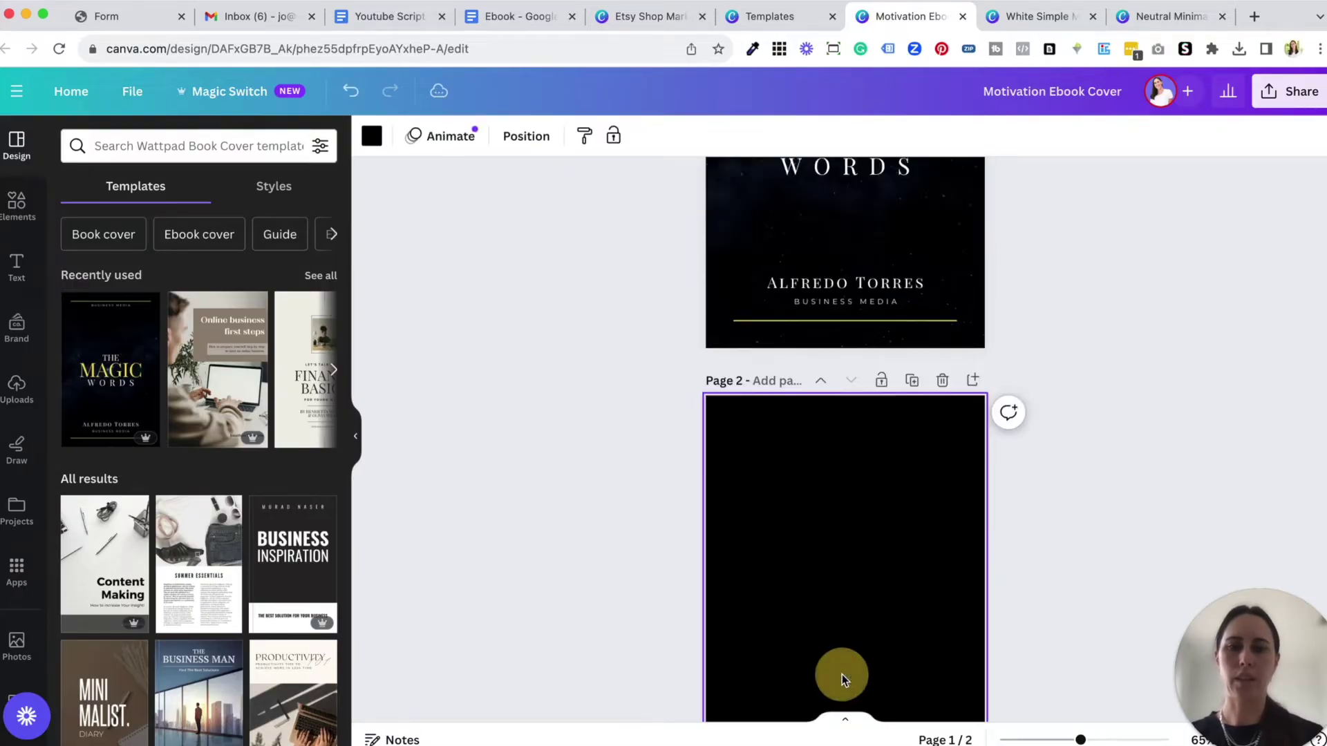
{"action": "left_click", "coordinate": [1018, 21]}
{"action": "left_click_drag", "start_coordinate": [392, 220], "coordinate": [702, 620]}
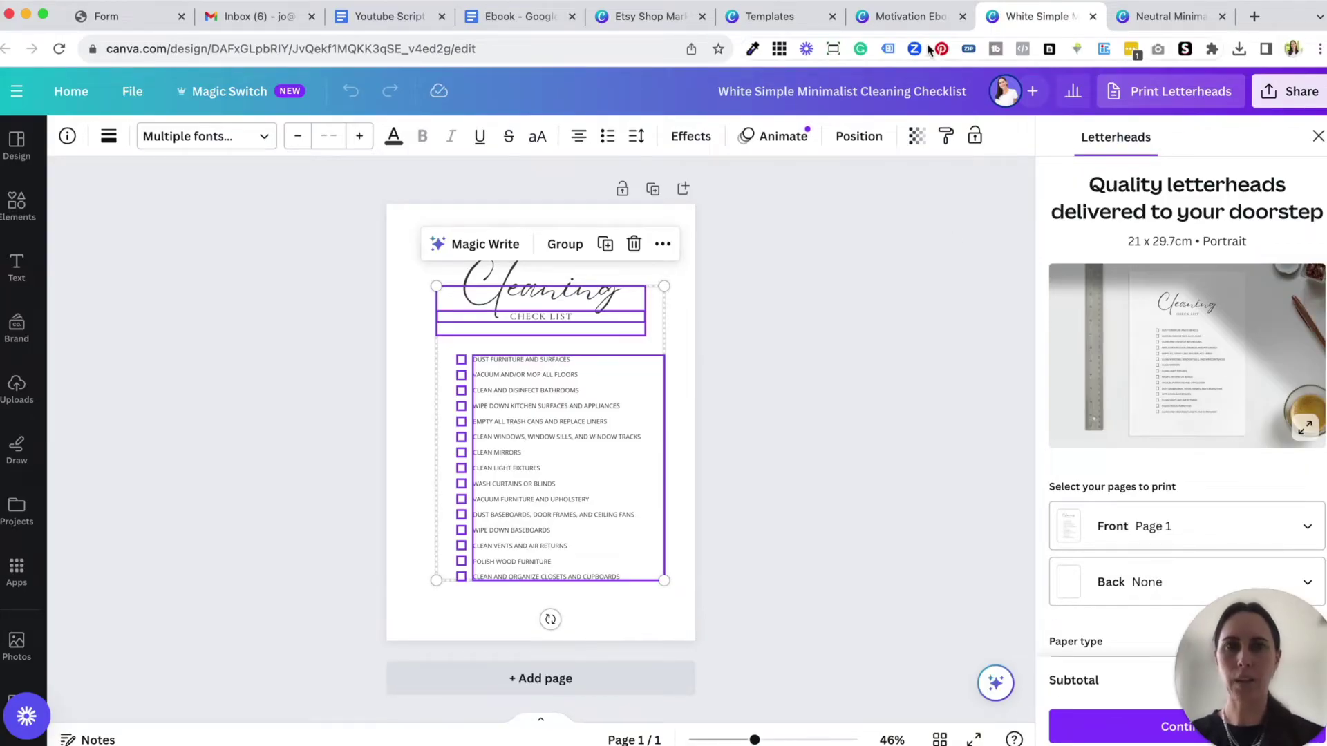
{"action": "left_click", "coordinate": [924, 27]}
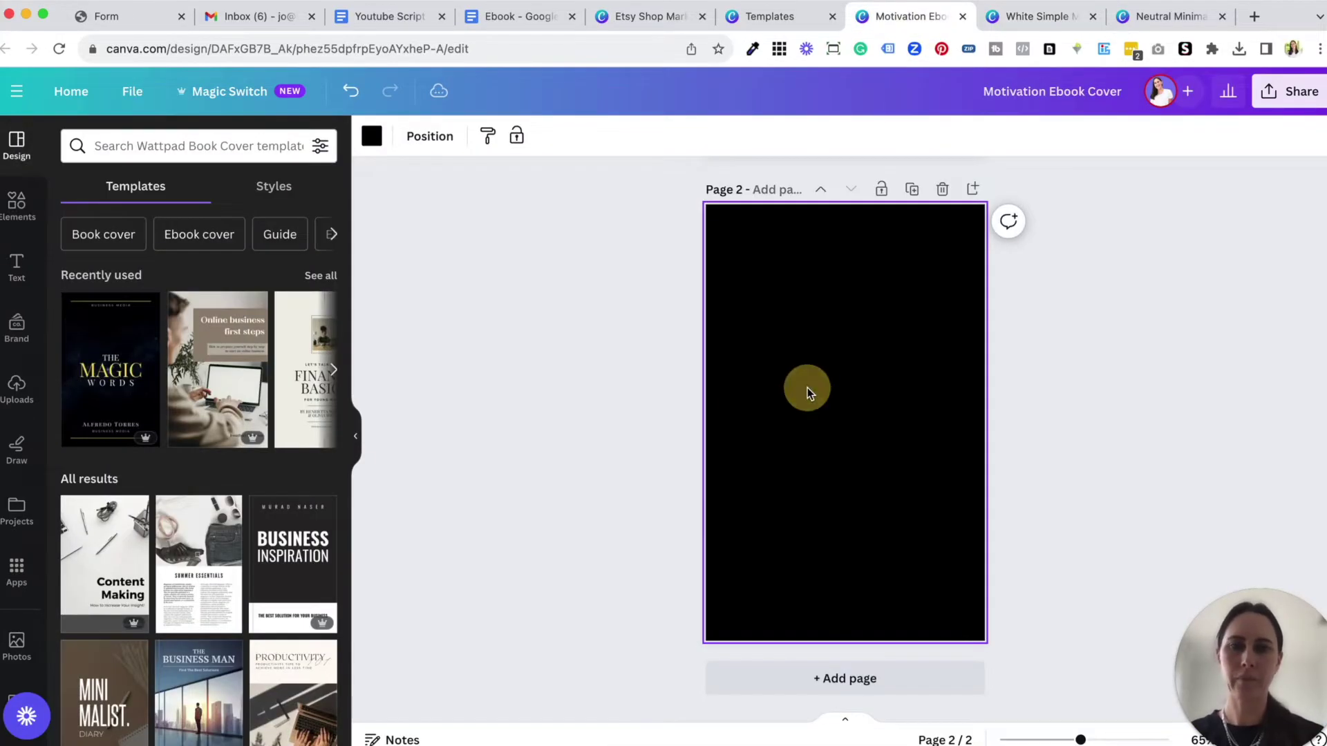
{"action": "key", "text": "ctrl+v"}
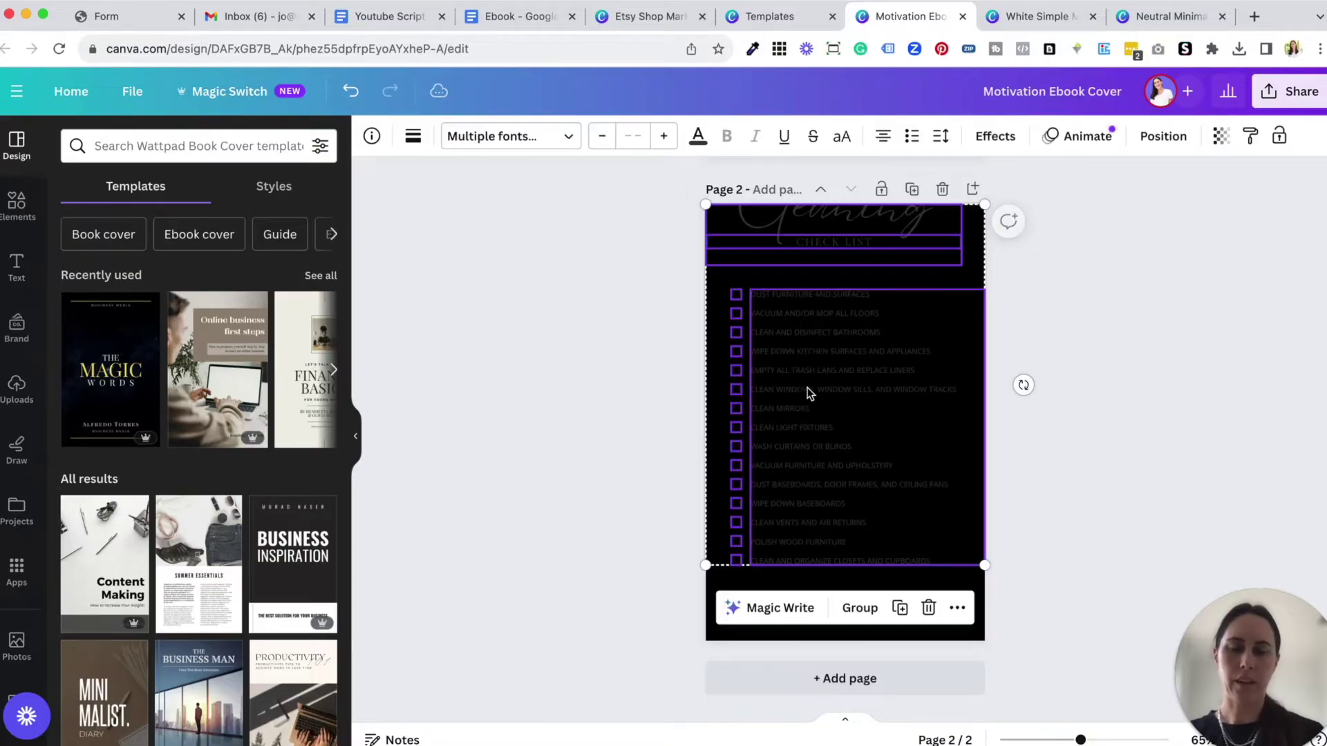
{"action": "left_click_drag", "start_coordinate": [803, 479], "coordinate": [829, 515]}
- Make page 2's background white and add a blank third page
{"action": "left_click", "coordinate": [753, 634]}
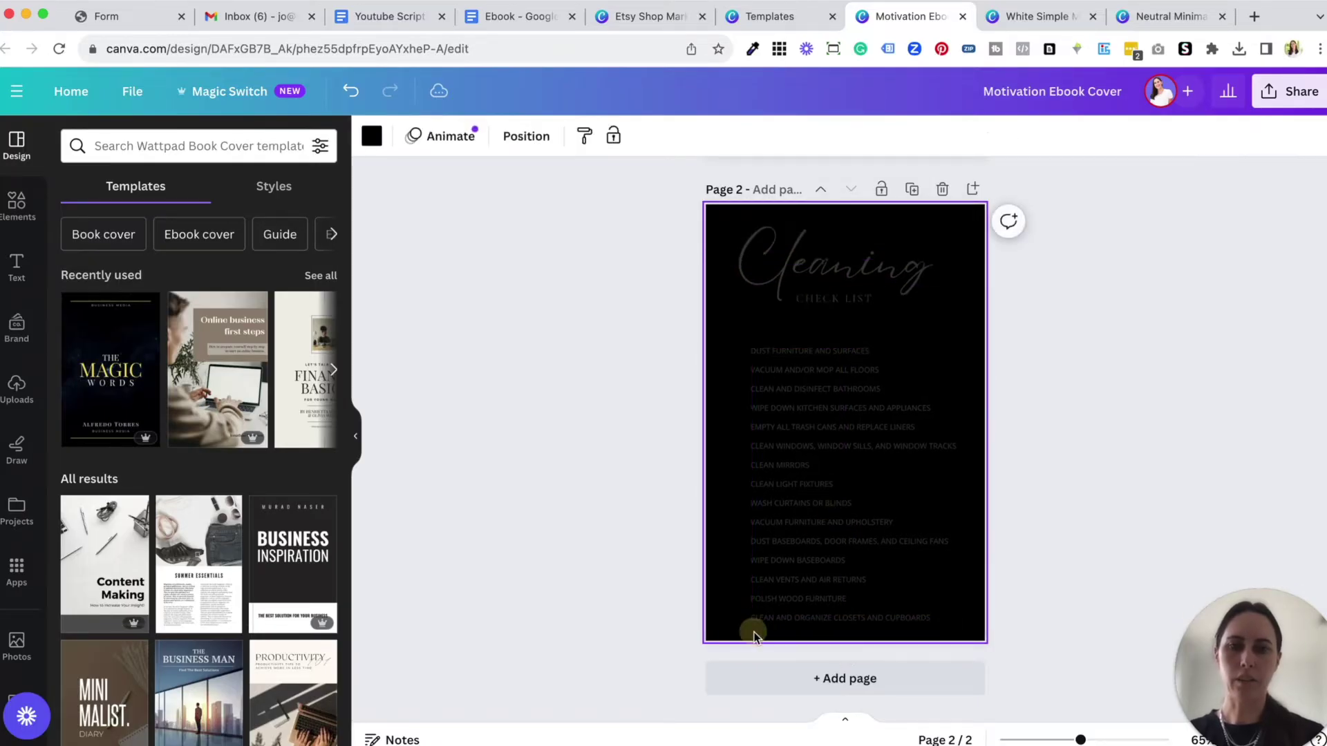
{"action": "left_click", "coordinate": [372, 136]}
{"action": "left_click", "coordinate": [267, 237]}
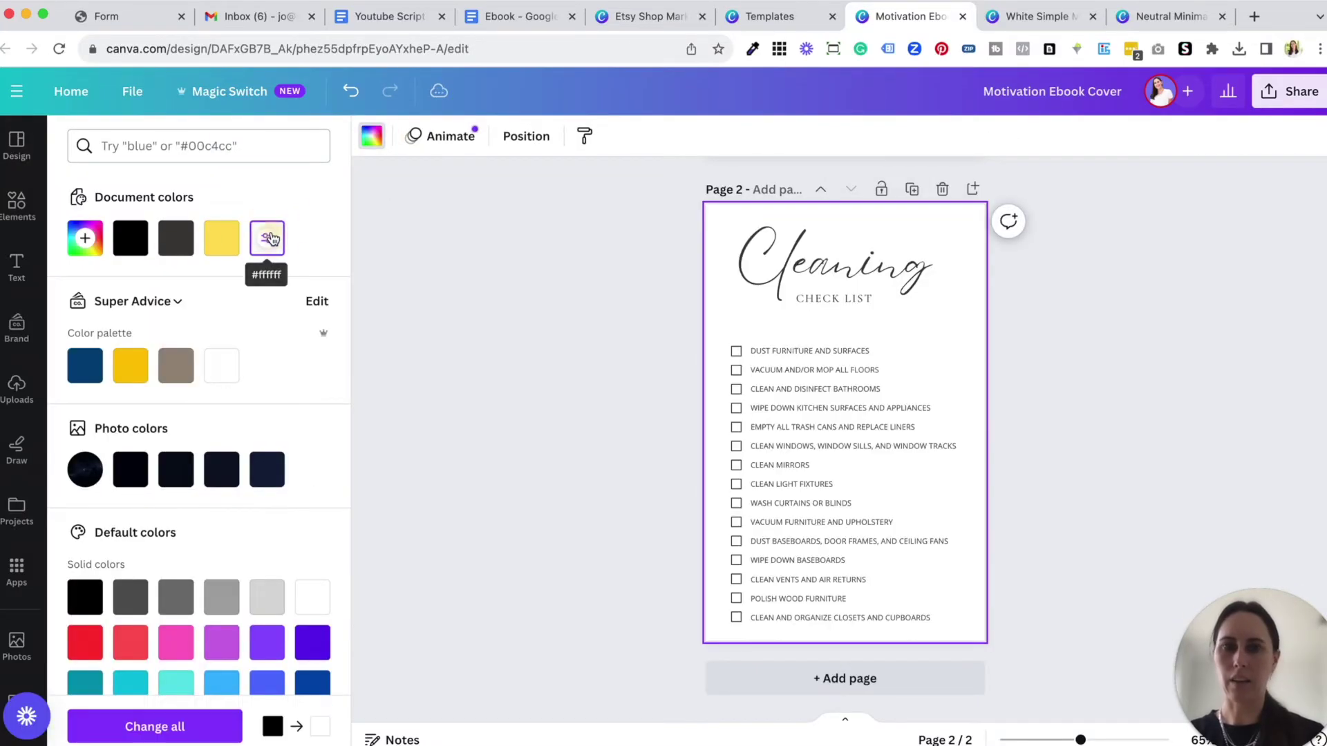
{"action": "left_click", "coordinate": [641, 282]}
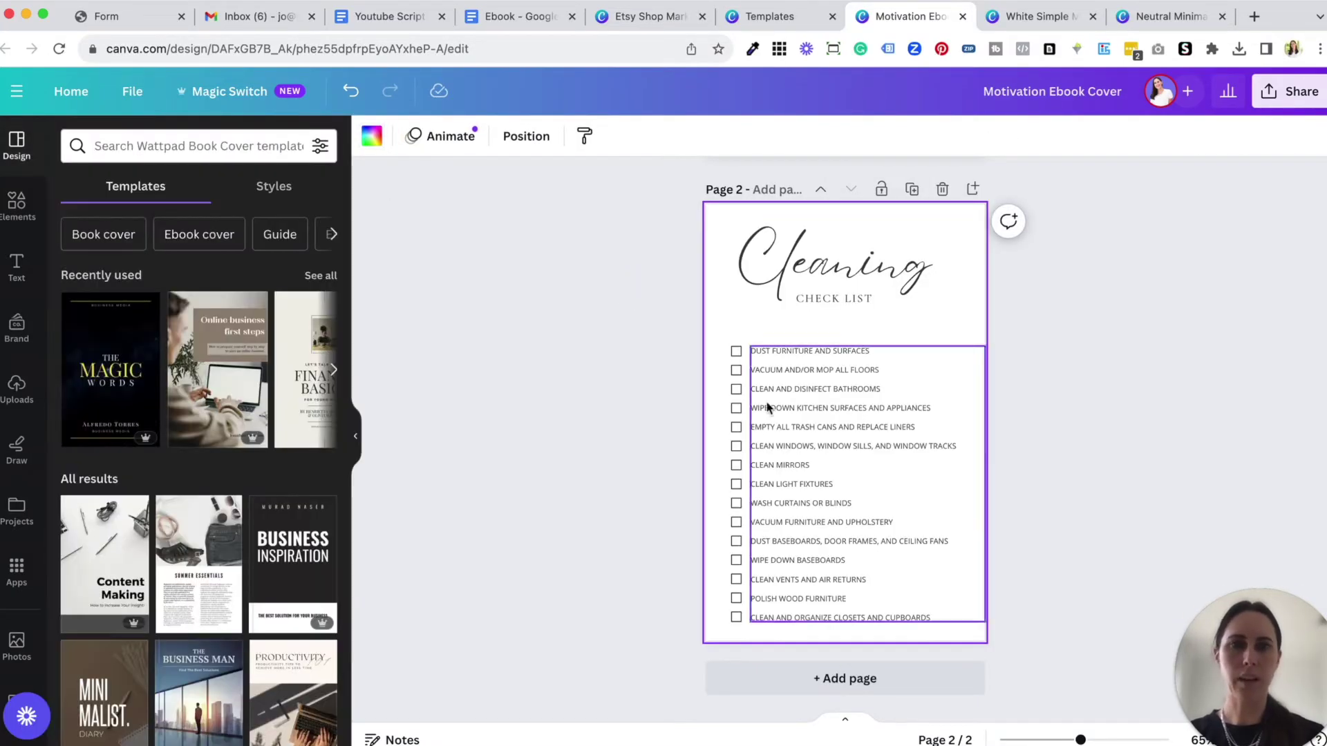
{"action": "left_click", "coordinate": [844, 677]}
{"action": "left_click", "coordinate": [1140, 16]}
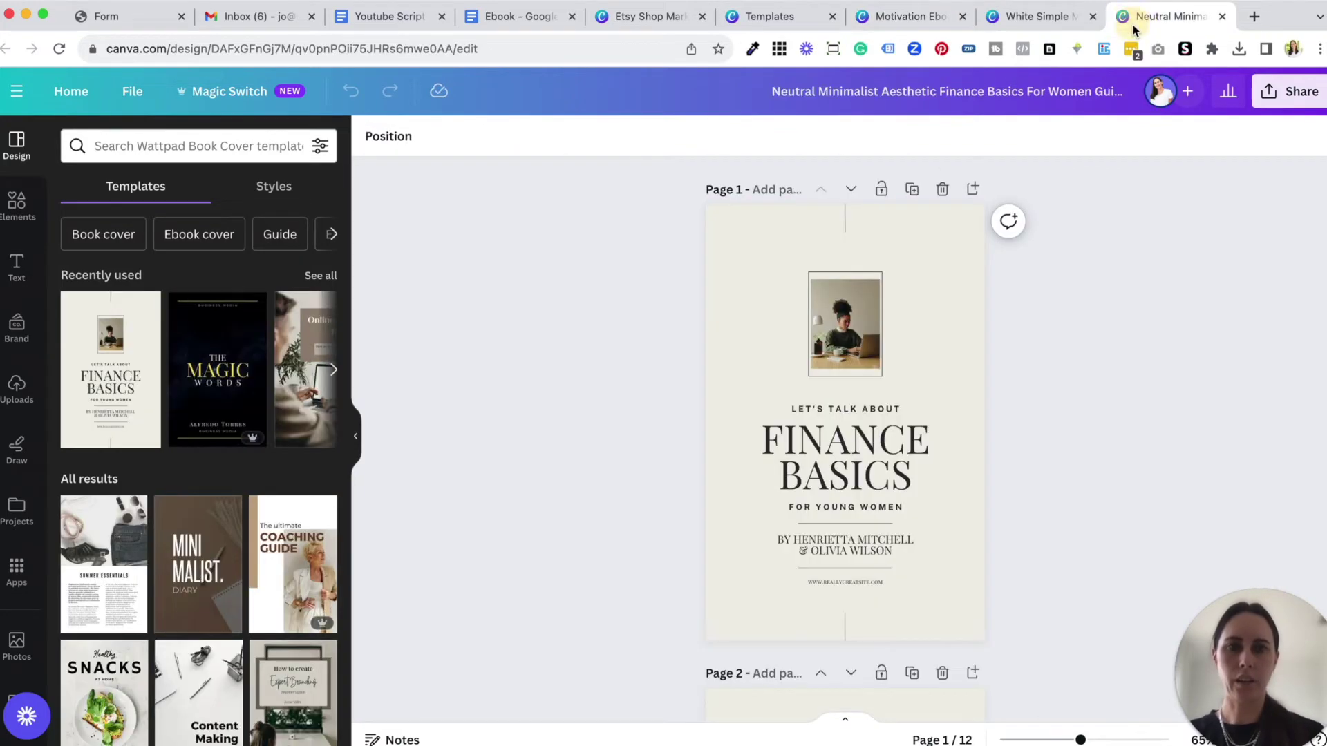
- Marquee-select all the Introduction page elements in the Finance Basics template
{"action": "scroll", "coordinate": [904, 374], "scroll_direction": "down", "scroll_amount": 10}
{"action": "scroll", "coordinate": [904, 374], "scroll_direction": "up", "scroll_amount": 5}
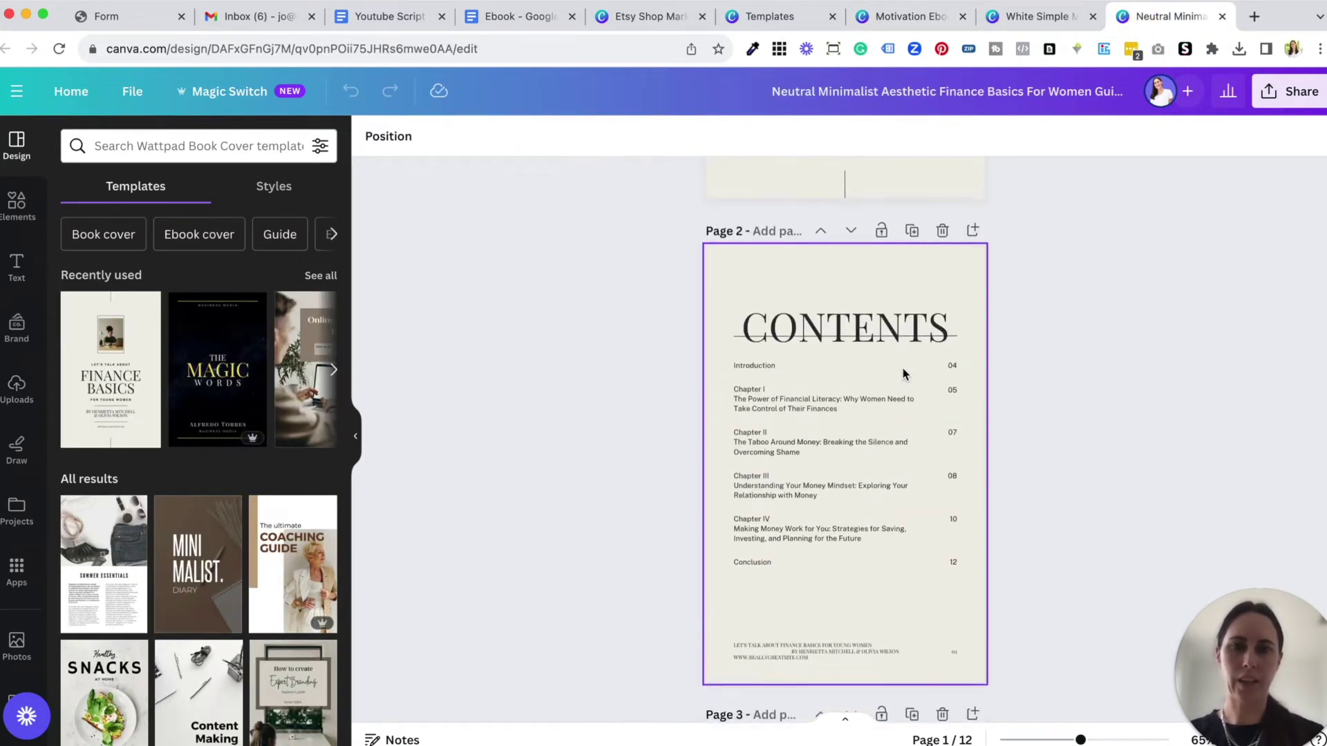
{"action": "scroll", "coordinate": [726, 317], "scroll_direction": "down", "scroll_amount": 15}
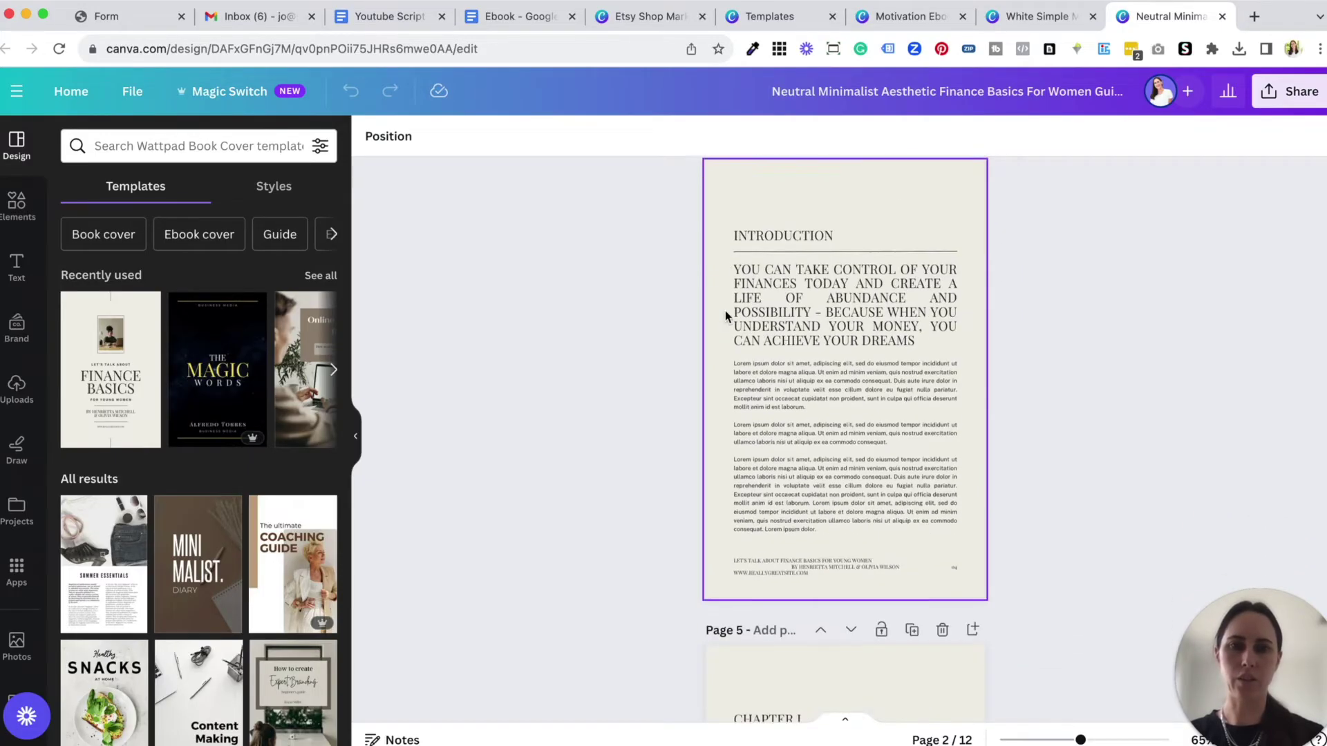
{"action": "scroll", "coordinate": [726, 317], "scroll_direction": "up", "scroll_amount": 1}
{"action": "left_click_drag", "start_coordinate": [673, 184], "coordinate": [984, 611]}
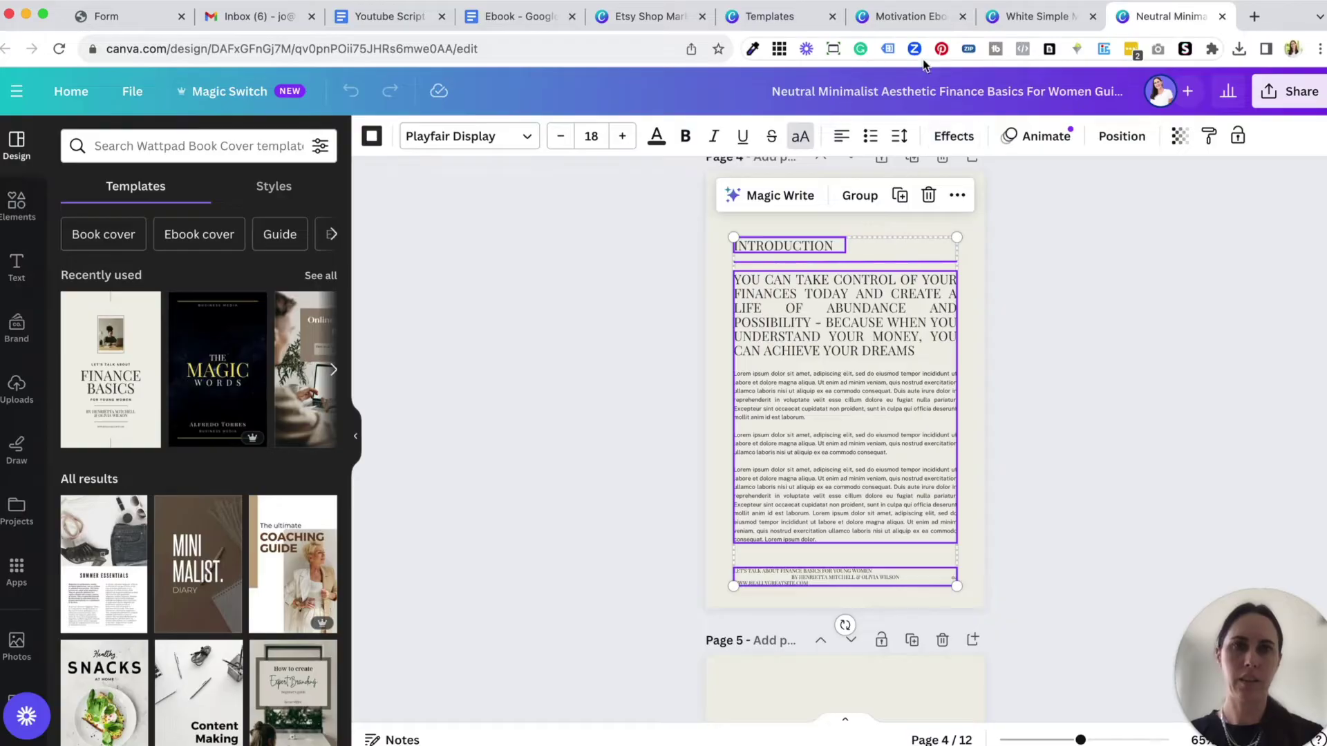
- Paste the Introduction content onto the Magic Words ebook's blank third page
{"action": "left_click", "coordinate": [906, 16]}
{"action": "left_click", "coordinate": [824, 351]}
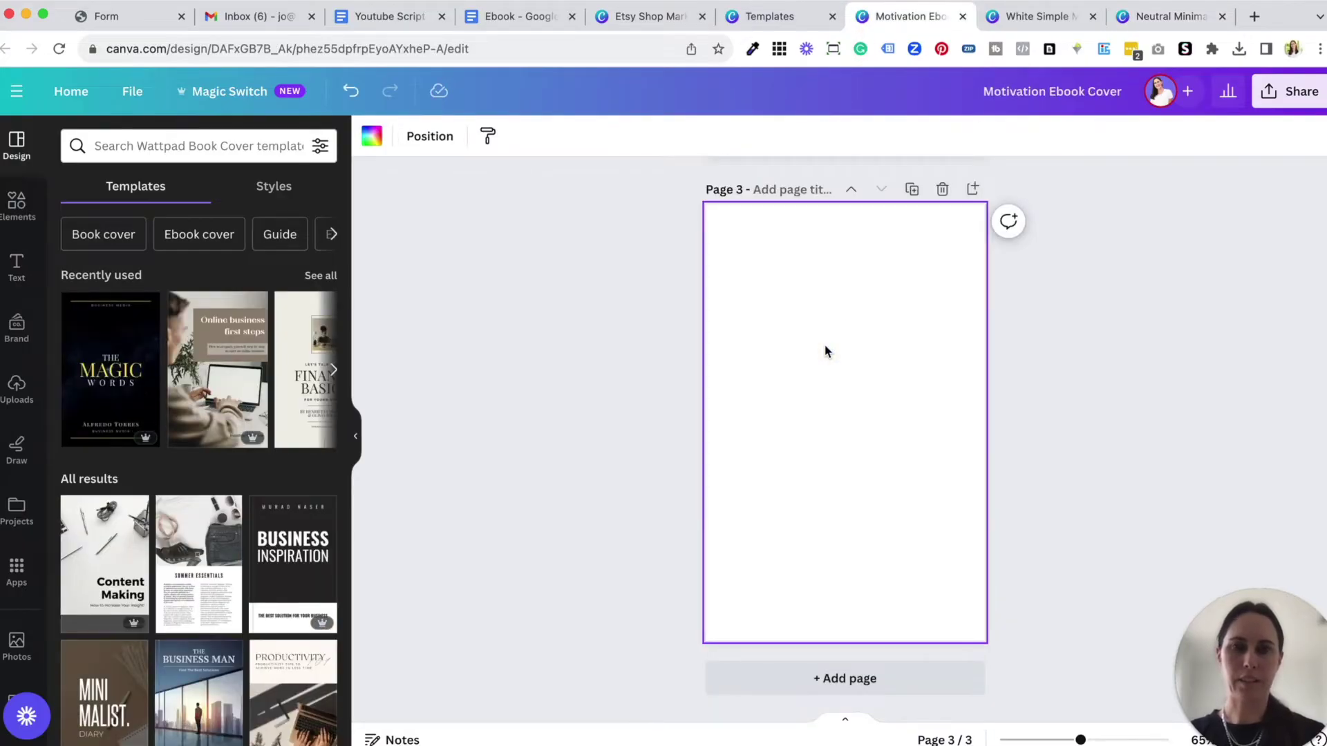
{"action": "key", "text": "super+v"}
{"action": "left_click", "coordinate": [674, 417]}
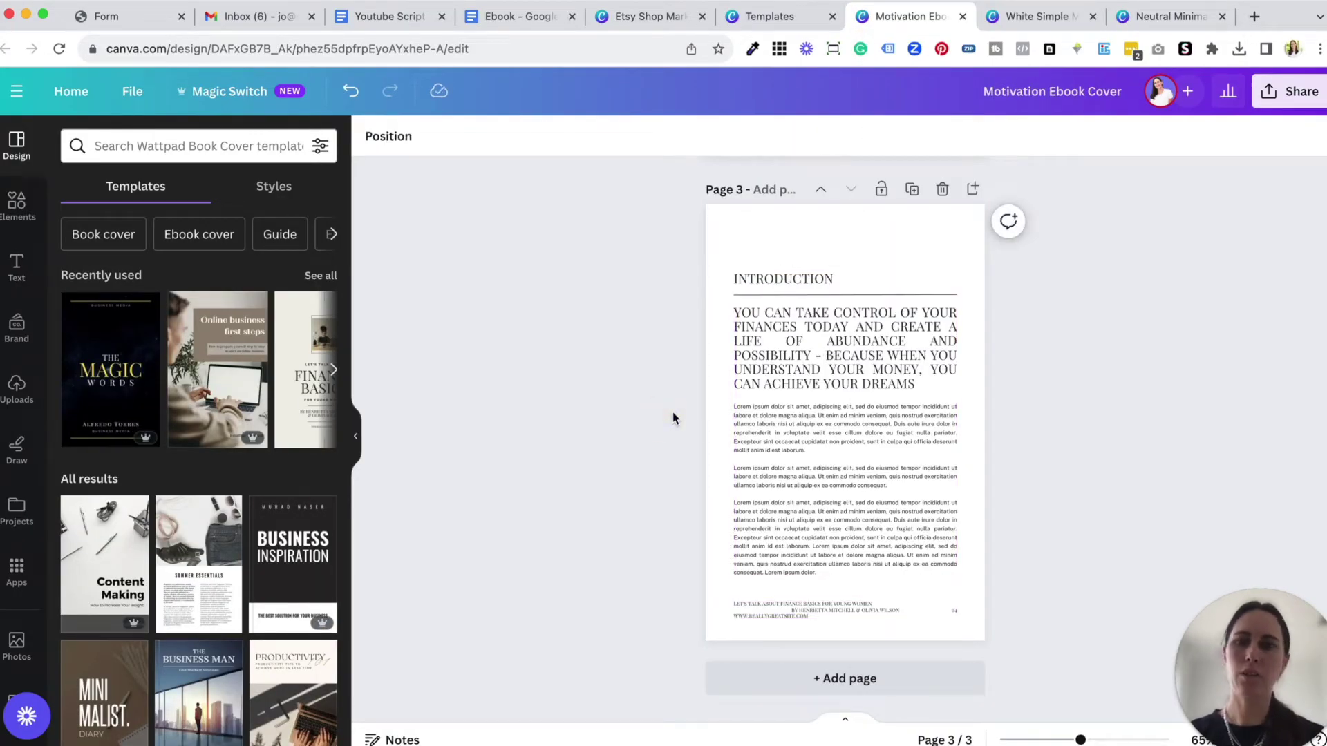
- Review the pasted page, then select the BUSINESS MEDIA text on the cover
{"action": "scroll", "coordinate": [673, 418], "scroll_direction": "up", "scroll_amount": 15}
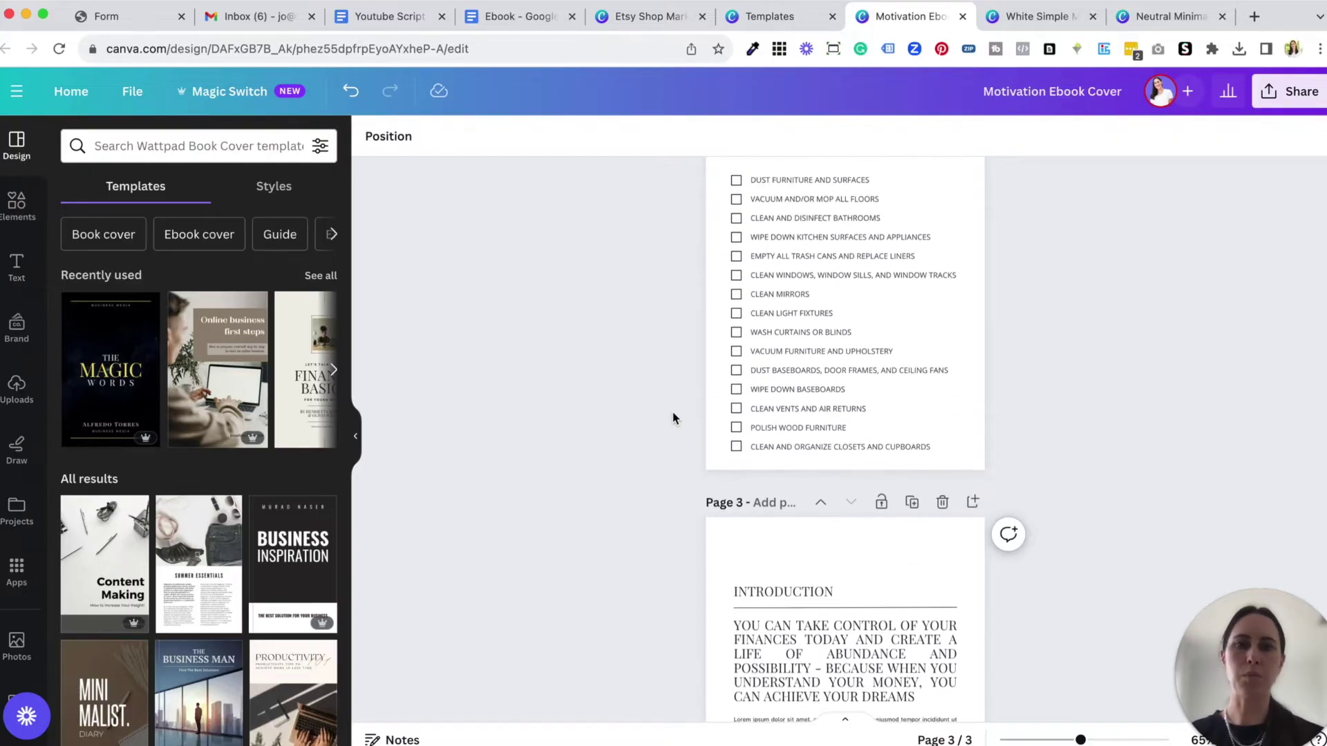
{"action": "scroll", "coordinate": [673, 418], "scroll_direction": "up", "scroll_amount": 3}
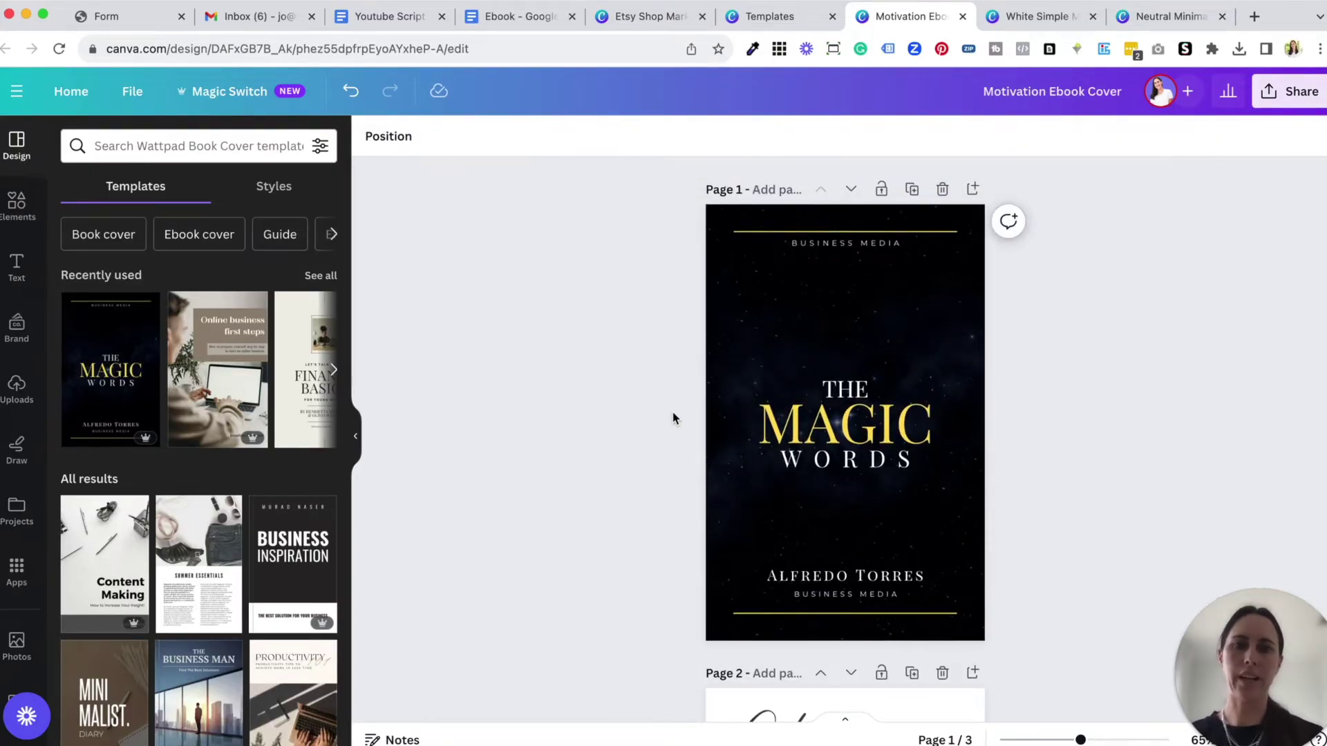
{"action": "scroll", "coordinate": [673, 418], "scroll_direction": "down", "scroll_amount": 5}
{"action": "scroll", "coordinate": [673, 418], "scroll_direction": "down", "scroll_amount": 8}
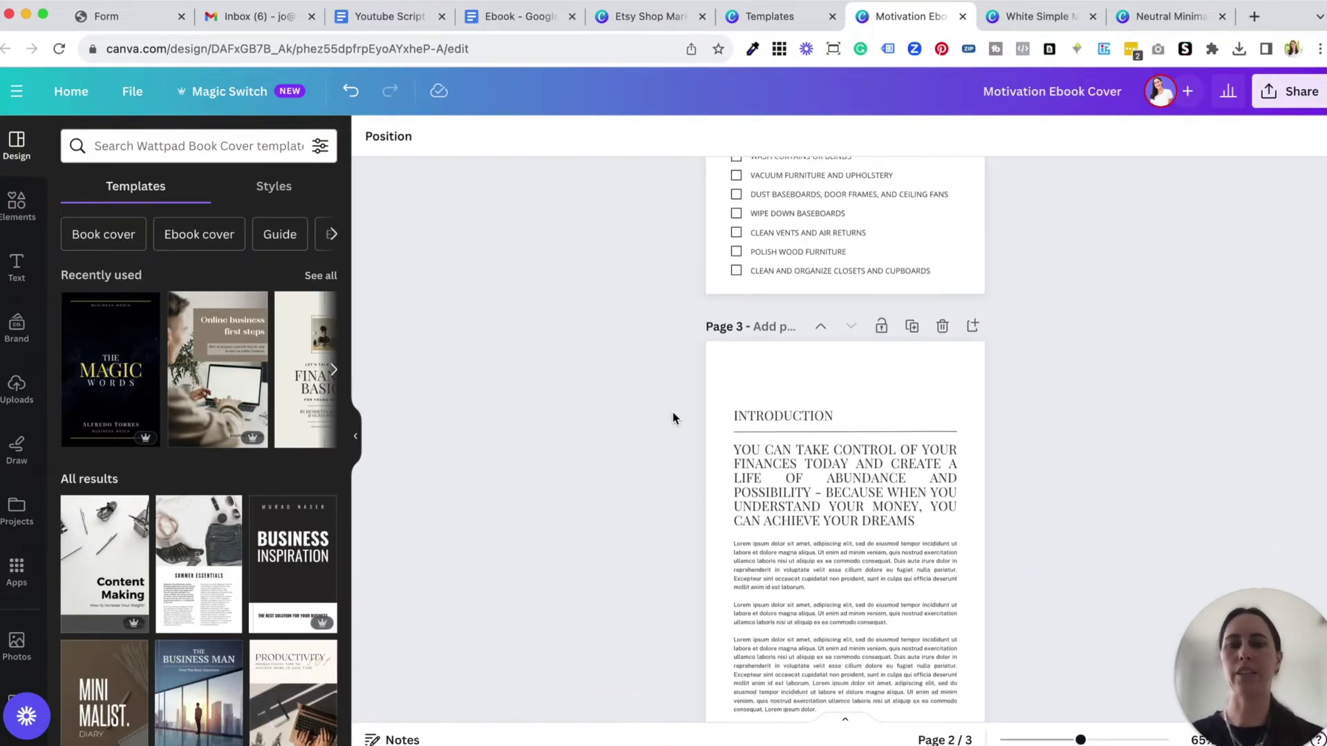
{"action": "scroll", "coordinate": [673, 412], "scroll_direction": "up", "scroll_amount": 10}
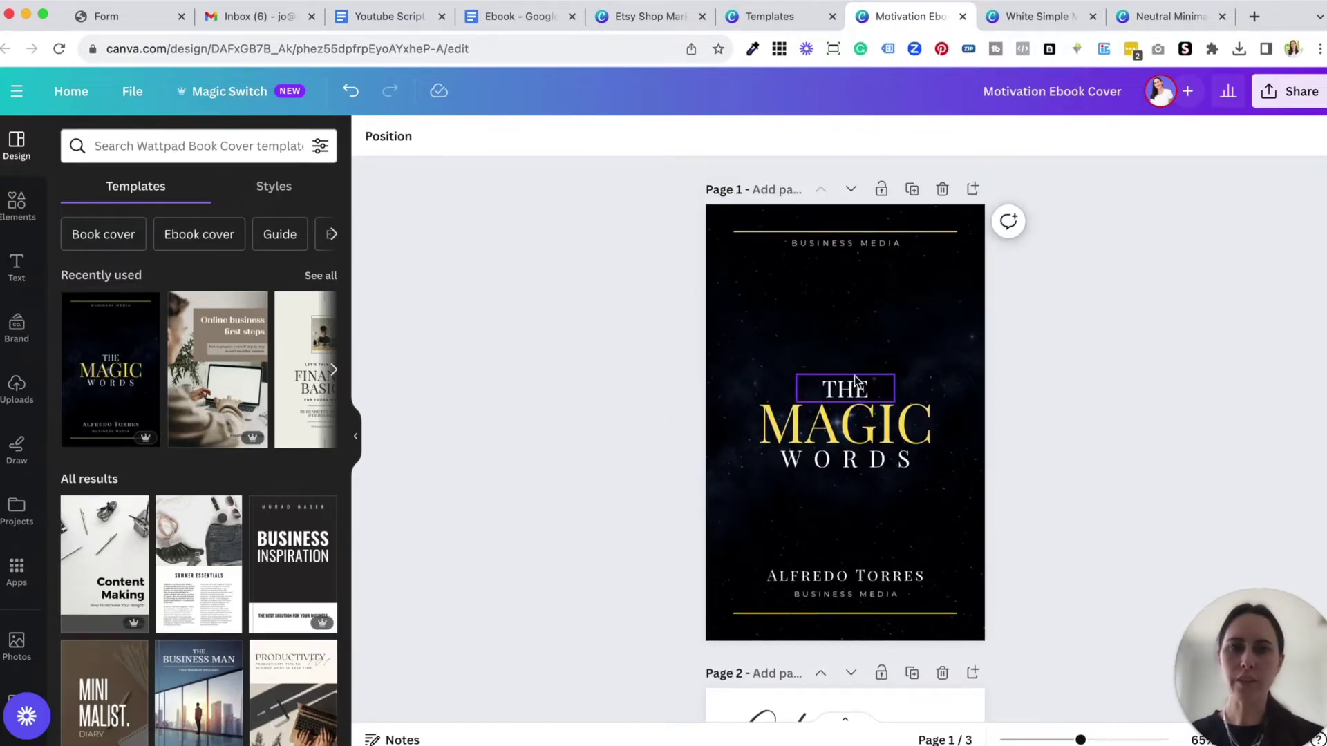
{"action": "left_click", "coordinate": [887, 247]}
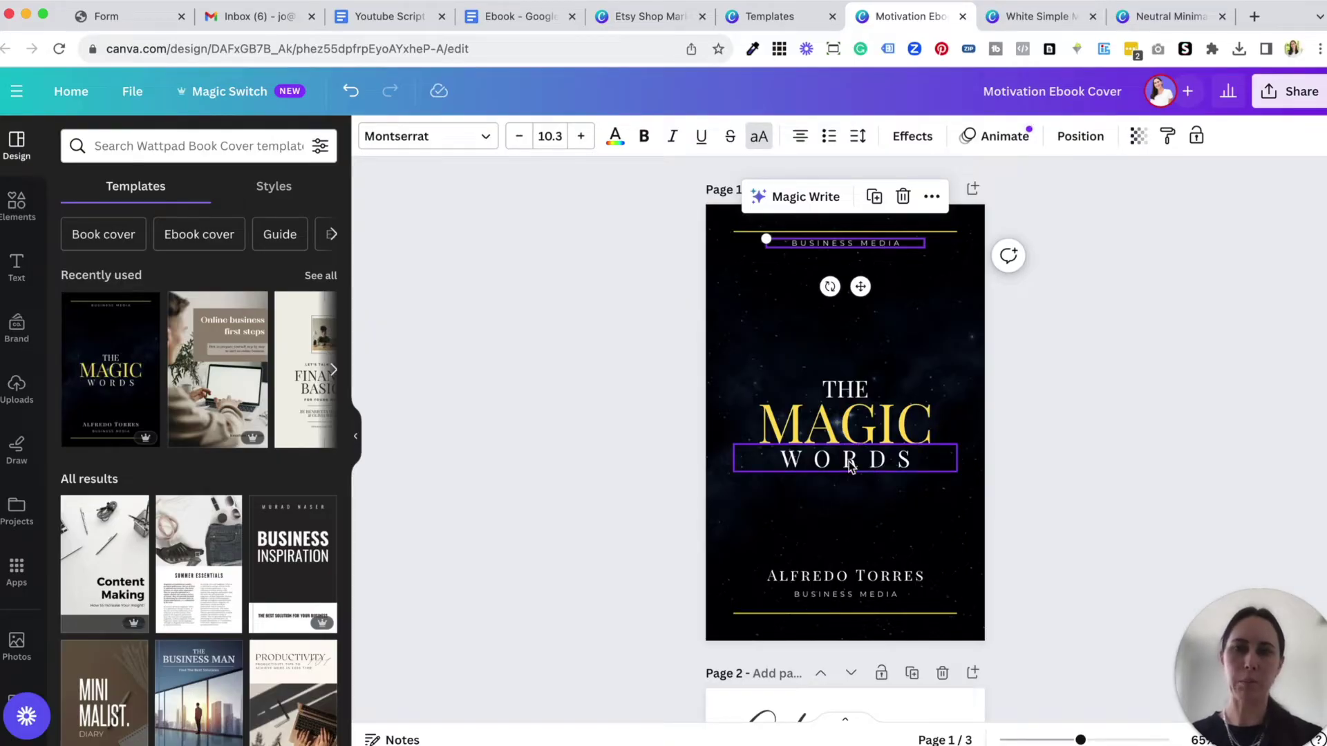
{"action": "scroll", "coordinate": [850, 467], "scroll_direction": "down", "scroll_amount": 2}
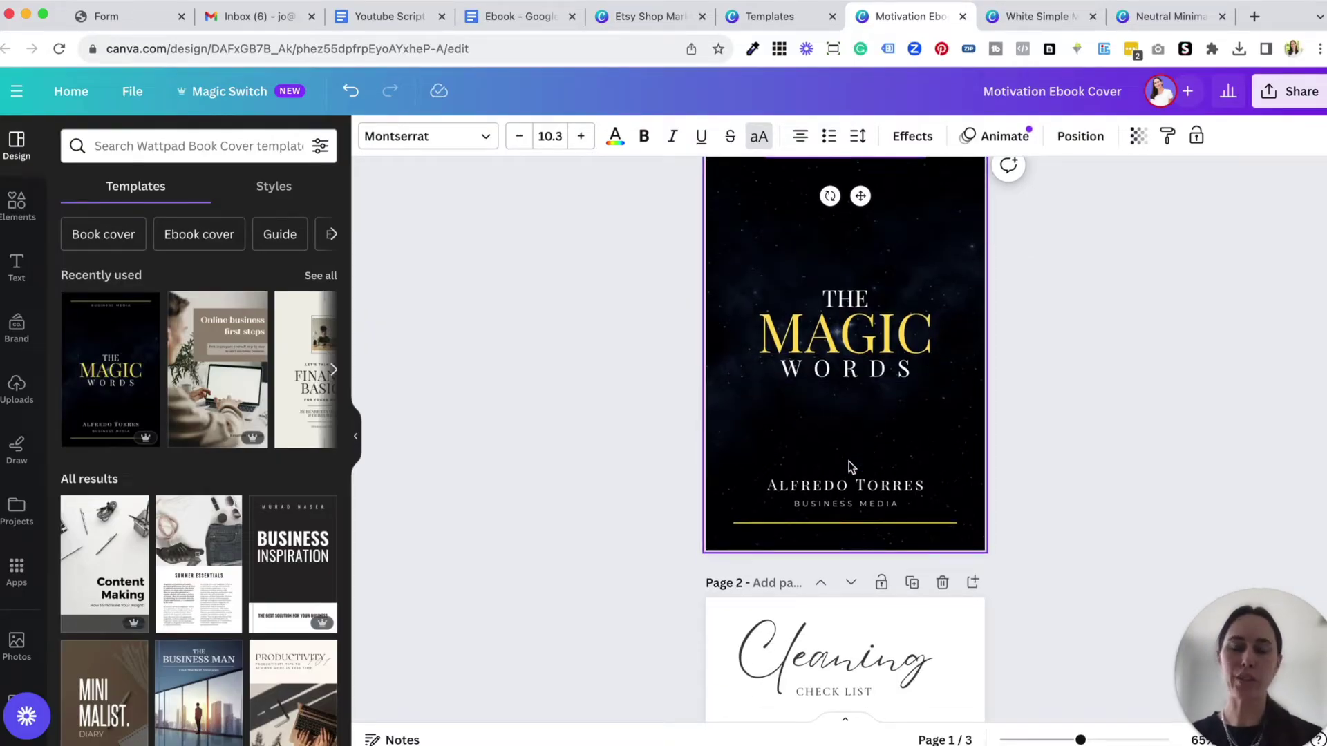
- Delete the Cleaning script heading from the checklist on page 2
{"action": "scroll", "coordinate": [848, 462], "scroll_direction": "up", "scroll_amount": 2}
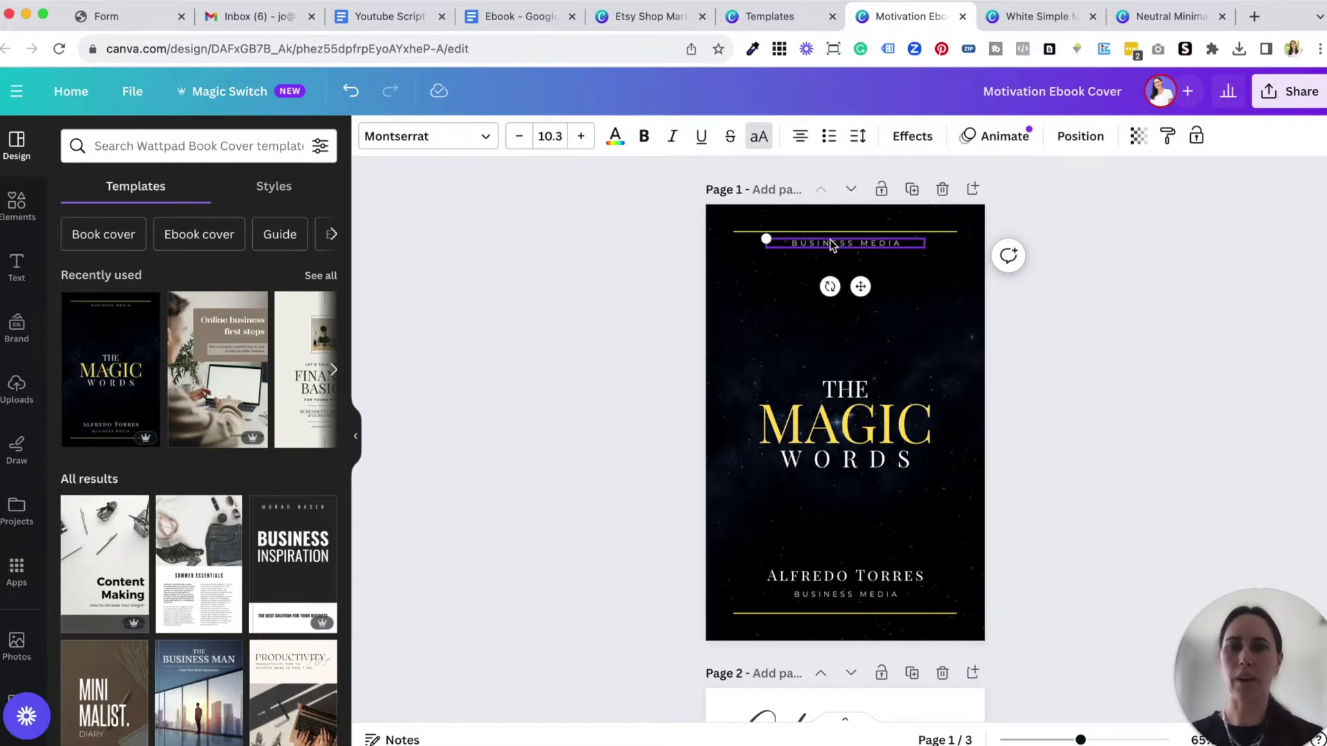
{"action": "left_click", "coordinate": [424, 137]}
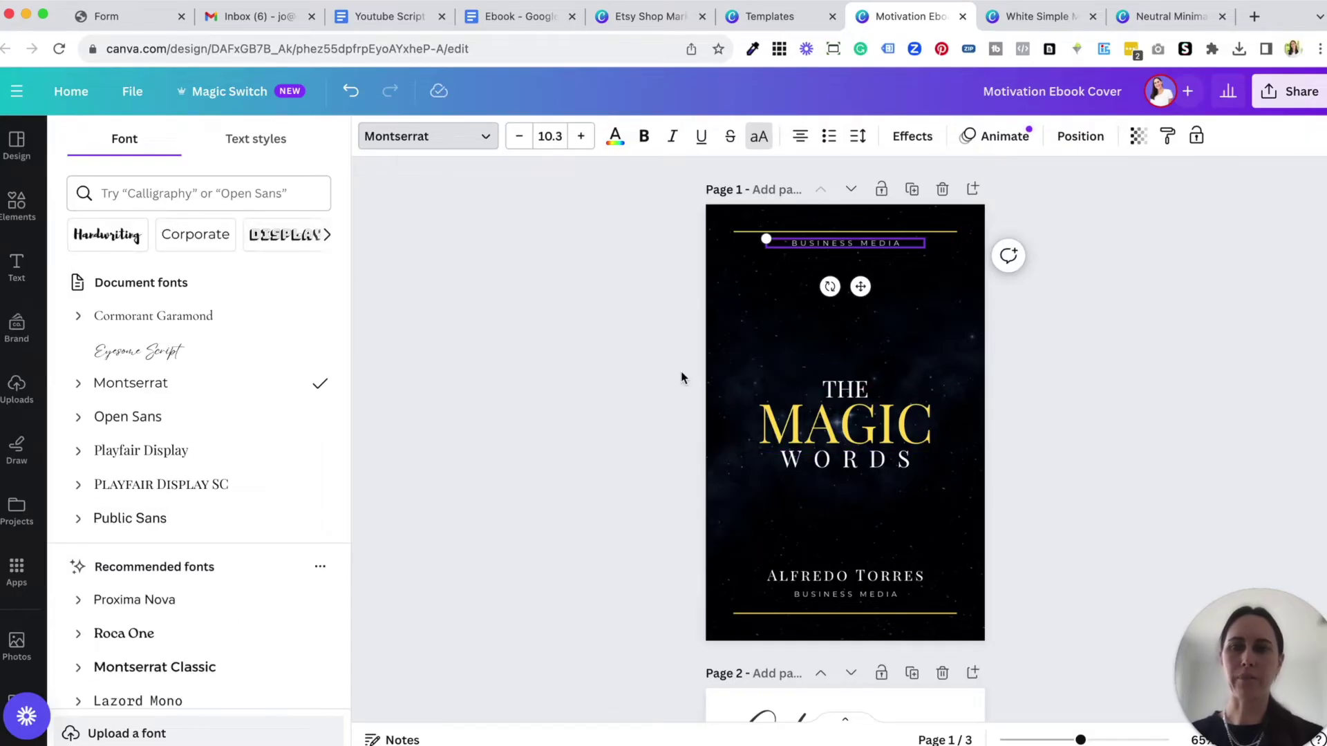
{"action": "key", "text": "Escape"}
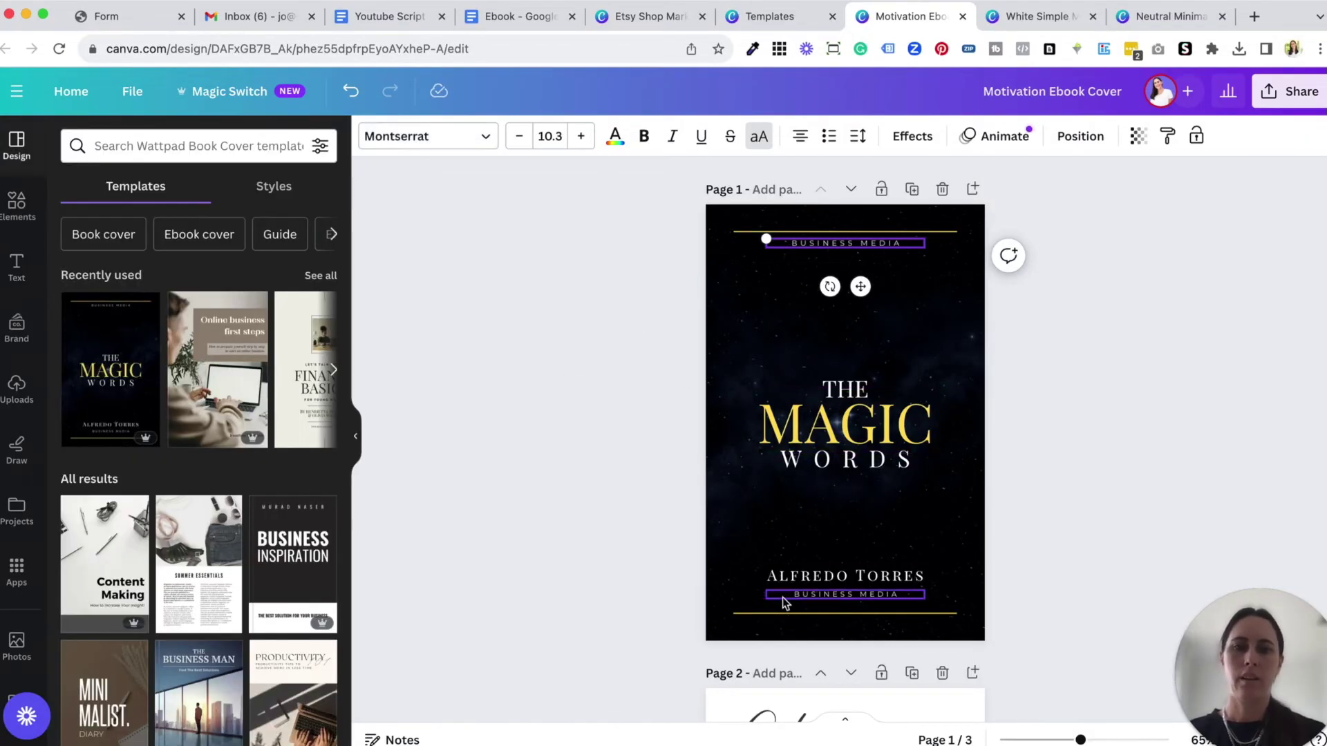
{"action": "scroll", "coordinate": [829, 595], "scroll_direction": "down", "scroll_amount": 5}
{"action": "left_click", "coordinate": [851, 453]}
{"action": "left_click", "coordinate": [821, 411]}
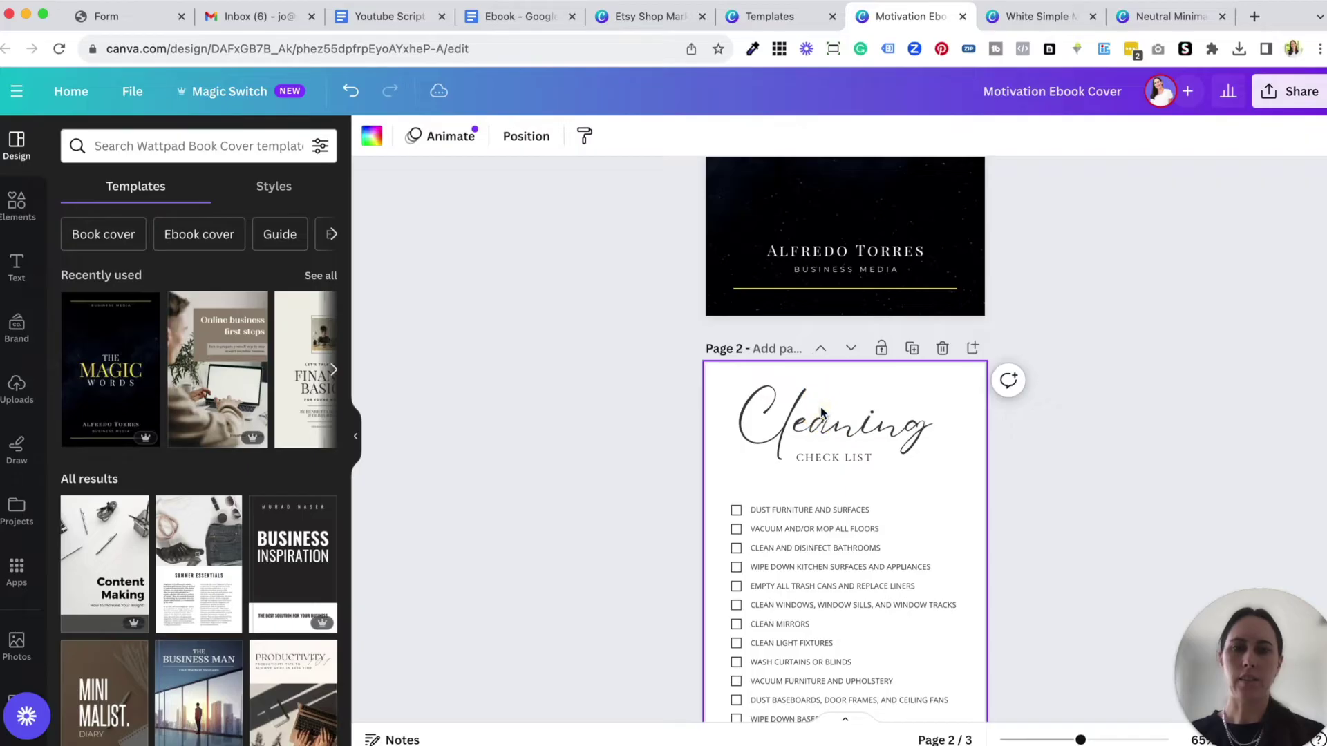
{"action": "left_click", "coordinate": [687, 433]}
{"action": "left_click", "coordinate": [784, 415]}
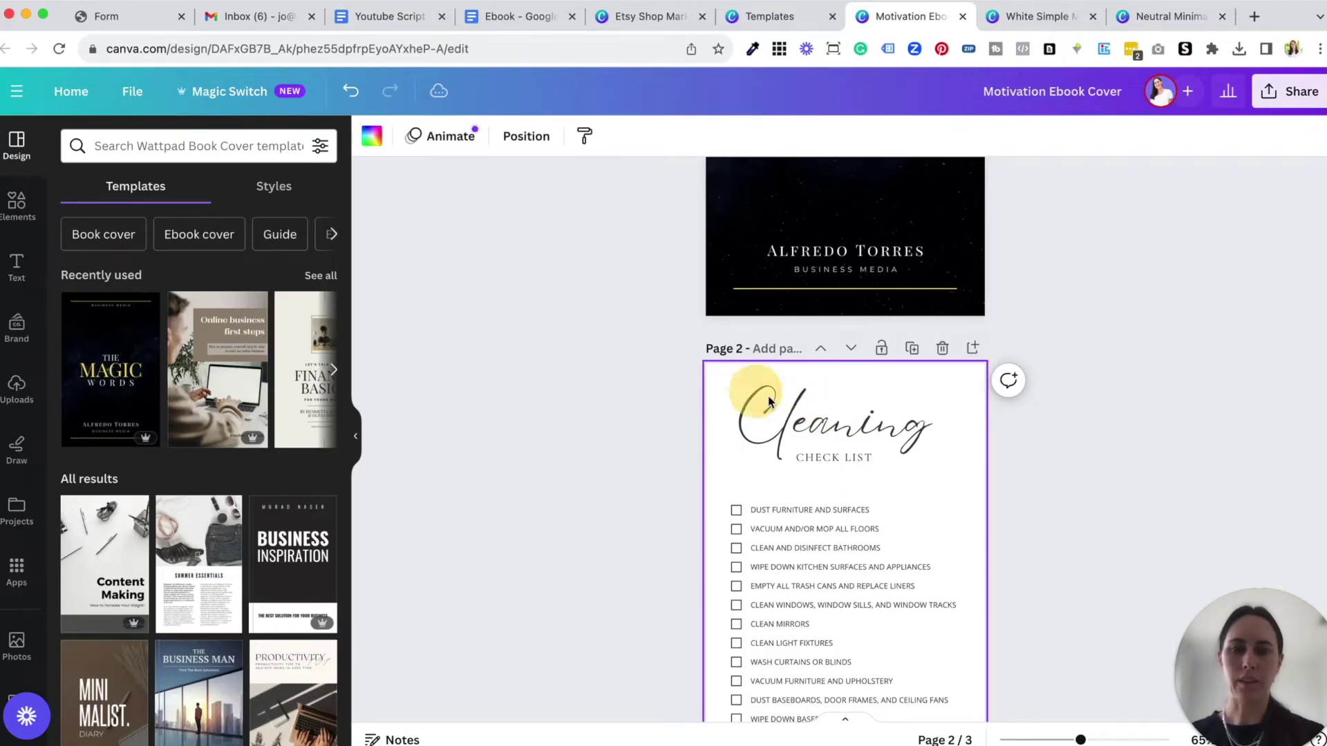
{"action": "mouse_move", "coordinate": [831, 424]}
{"action": "left_mouse_down"}
{"action": "mouse_move", "coordinate": [776, 504]}
{"action": "mouse_move", "coordinate": [756, 450]}
{"action": "mouse_move", "coordinate": [846, 456]}
{"action": "mouse_move", "coordinate": [862, 411]}
{"action": "left_mouse_up"}
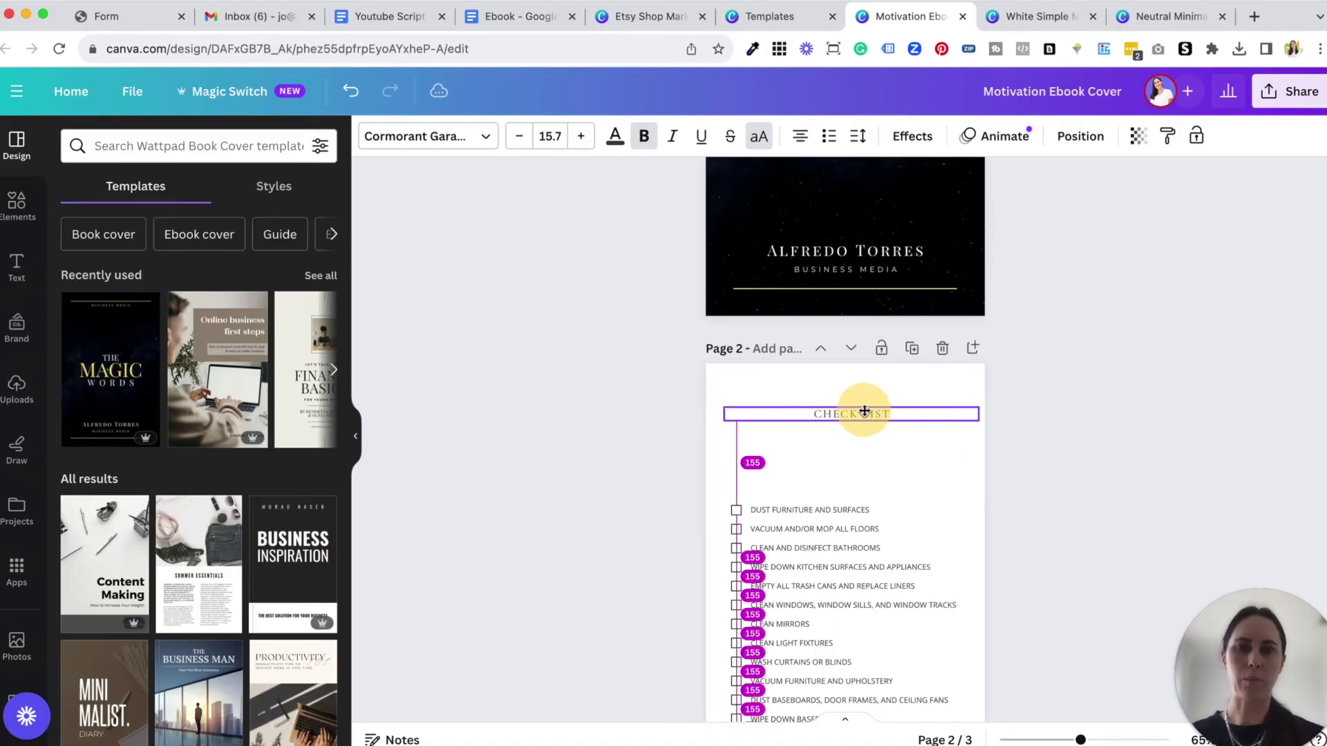
- Set the CHECK LIST heading to Montserrat and centre it near the top of page 2
{"action": "scroll", "coordinate": [854, 415], "scroll_direction": "down", "scroll_amount": 2}
{"action": "left_click", "coordinate": [428, 136]}
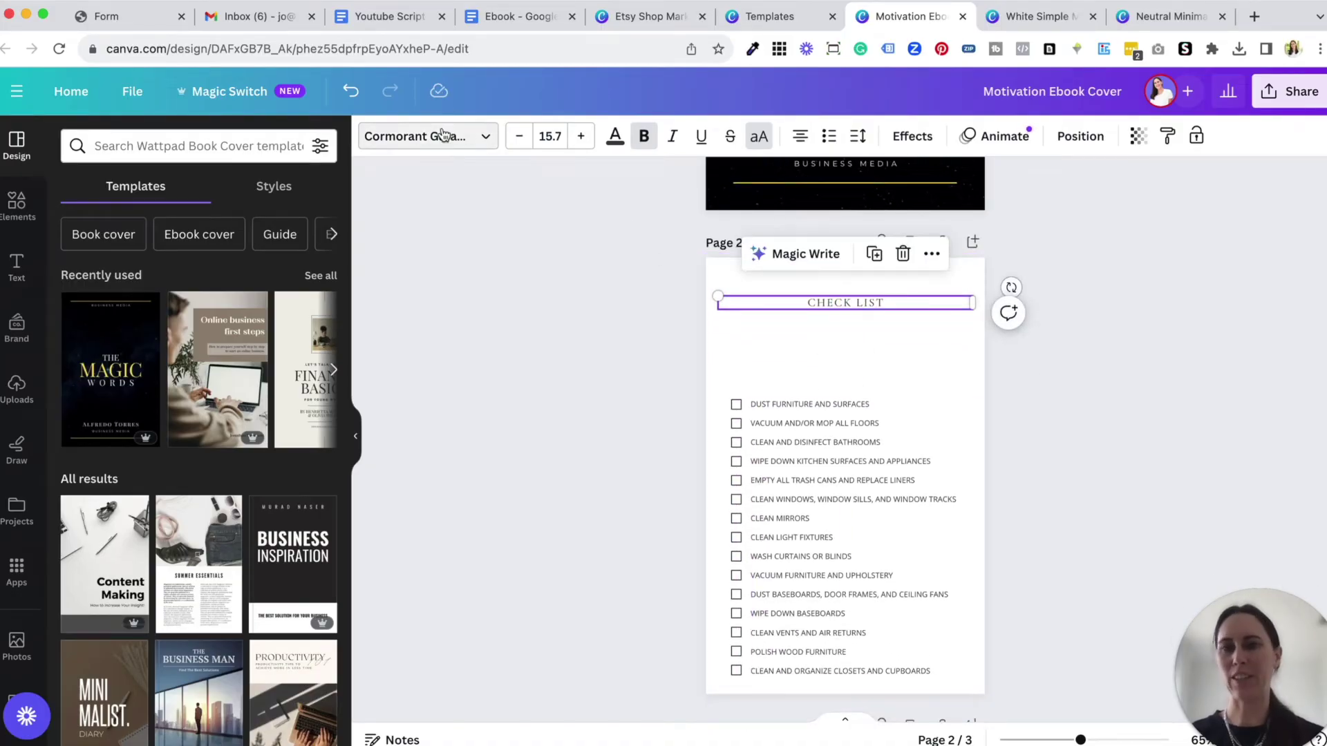
{"action": "left_click", "coordinate": [216, 351]}
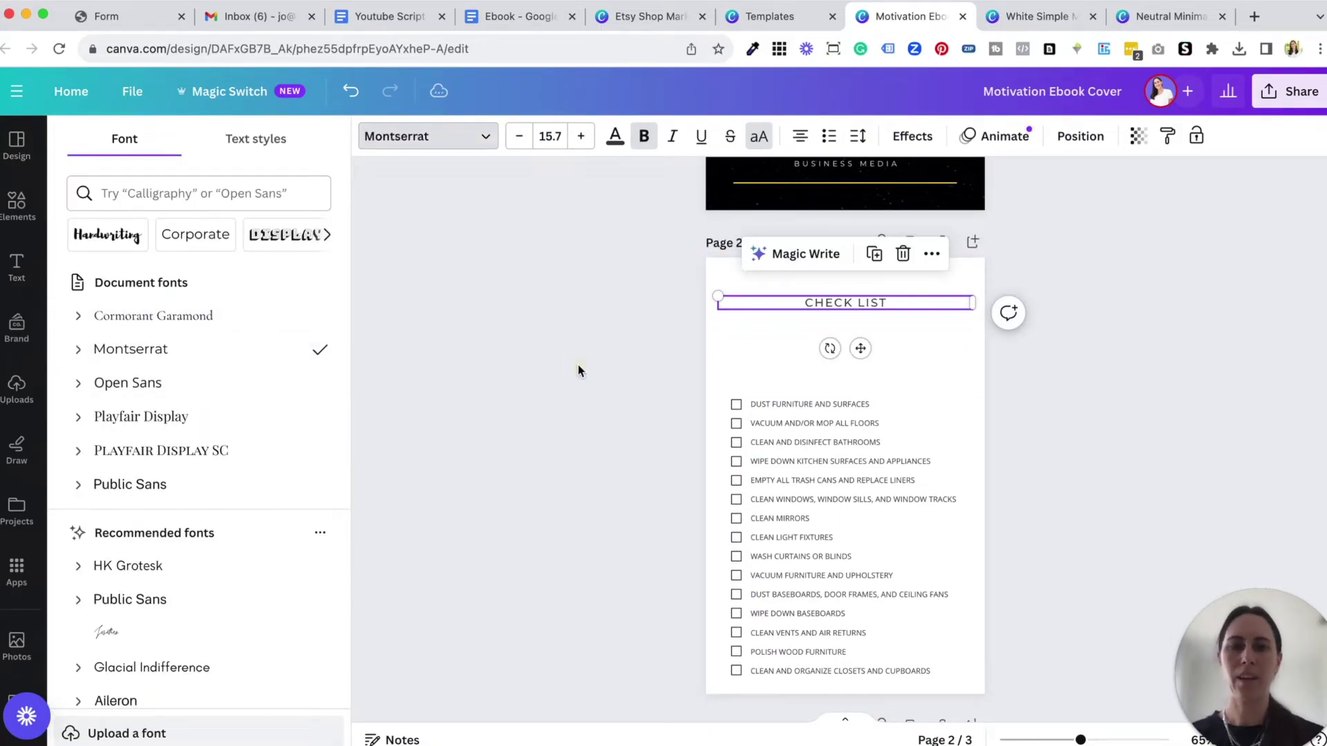
{"action": "left_click", "coordinate": [615, 398]}
{"action": "left_click", "coordinate": [663, 432]}
{"action": "scroll", "coordinate": [664, 408], "scroll_direction": "down", "scroll_amount": 1}
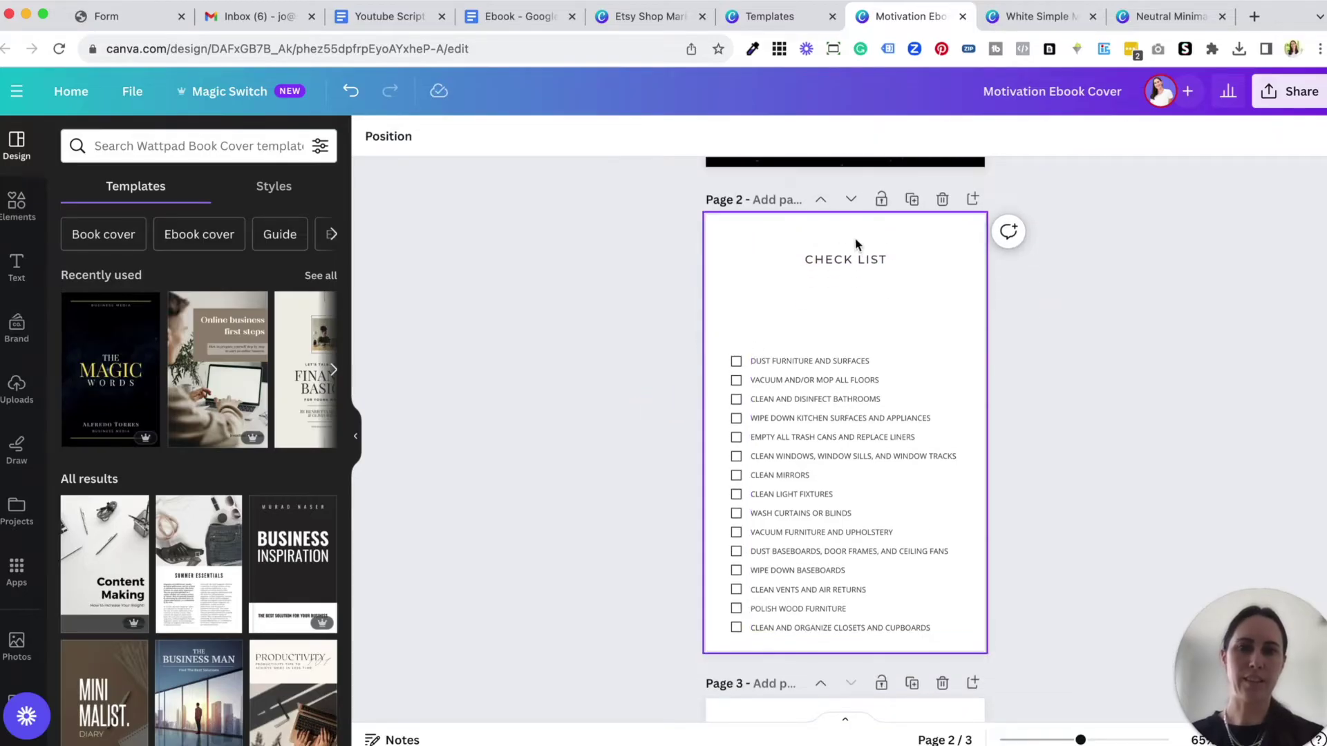
{"action": "left_click", "coordinate": [865, 260]}
{"action": "left_click_drag", "start_coordinate": [866, 261], "coordinate": [867, 267]}
- Move the checklist up and set its text to Montserrat
{"action": "left_click_drag", "start_coordinate": [719, 325], "coordinate": [854, 537]}
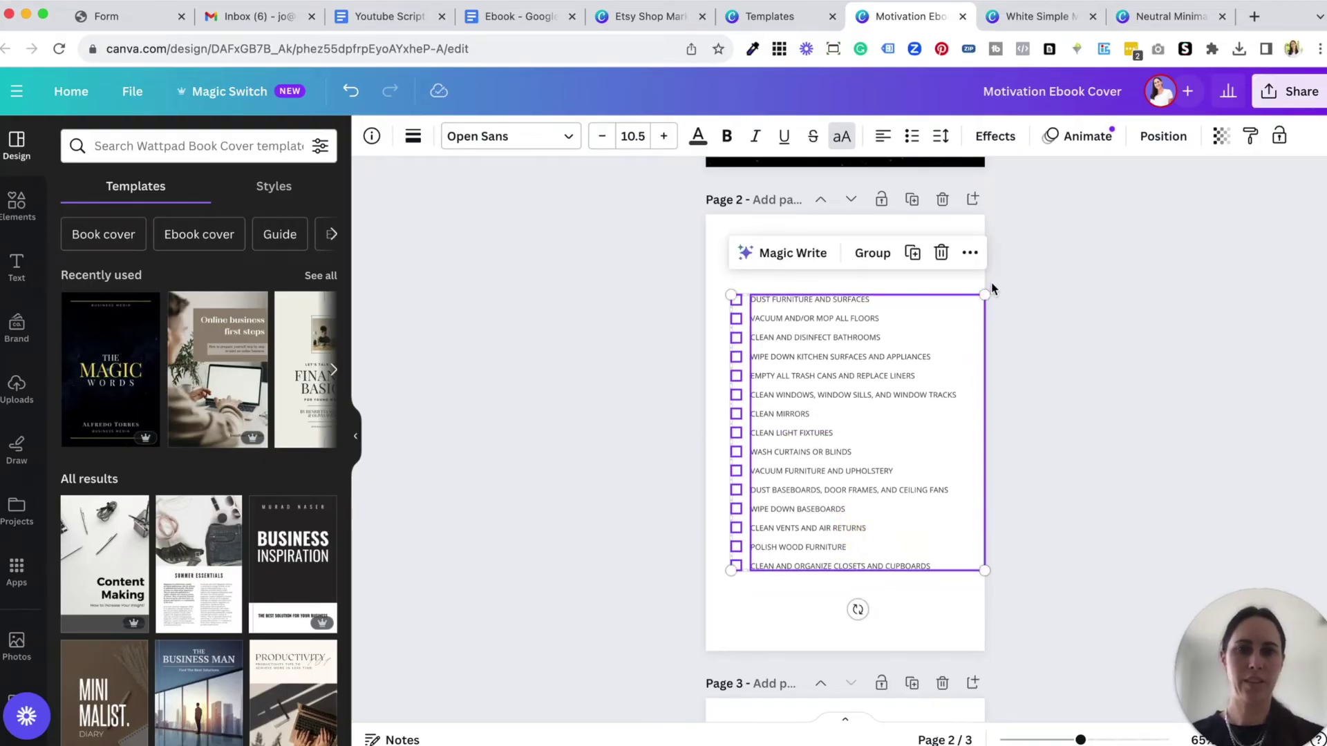
{"action": "left_click", "coordinate": [840, 383]}
{"action": "left_click", "coordinate": [470, 143]}
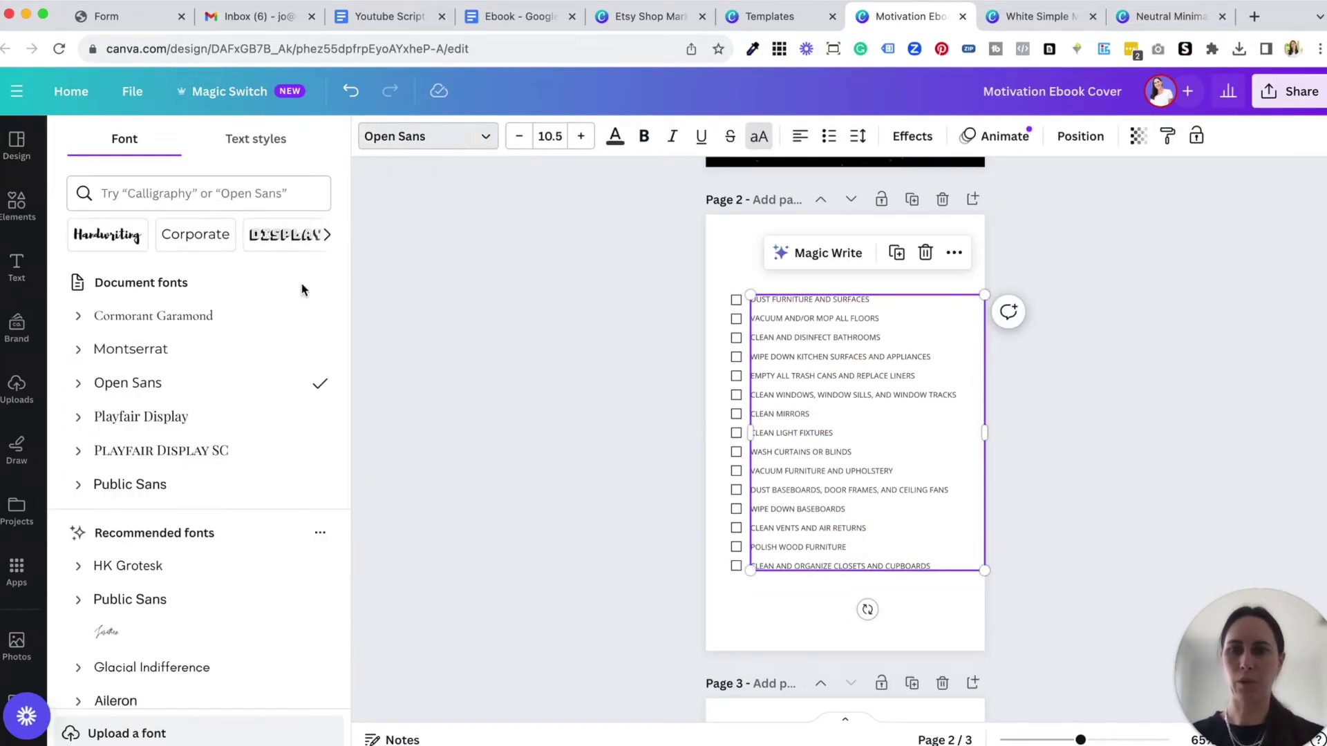
{"action": "left_click", "coordinate": [263, 322]}
{"action": "left_click", "coordinate": [551, 320]}
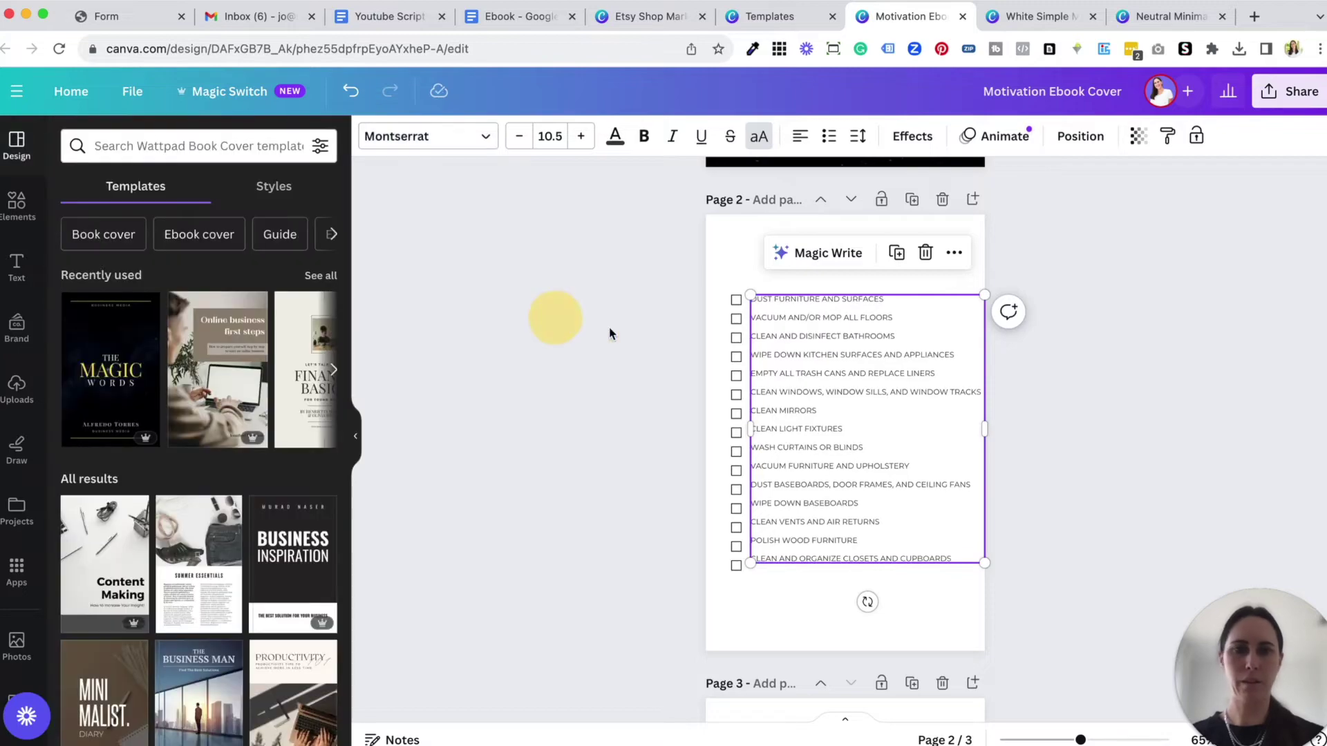
- Narrow the checklist text box, undoing a trial size reduction and nudge
{"action": "left_click", "coordinate": [518, 136]}
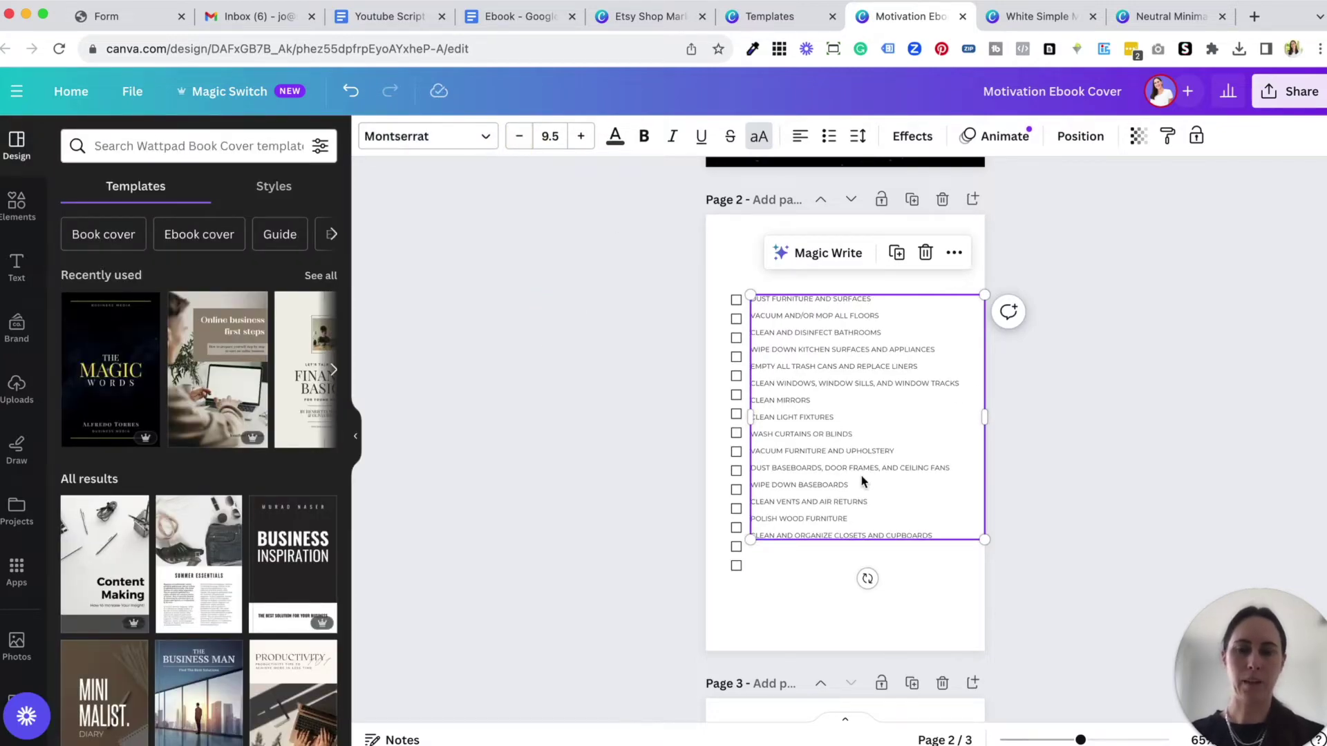
{"action": "key", "text": "super+z"}
{"action": "left_click_drag", "start_coordinate": [984, 430], "coordinate": [974, 434]}
{"action": "key", "text": "super+z"}
{"action": "left_click", "coordinate": [978, 435]}
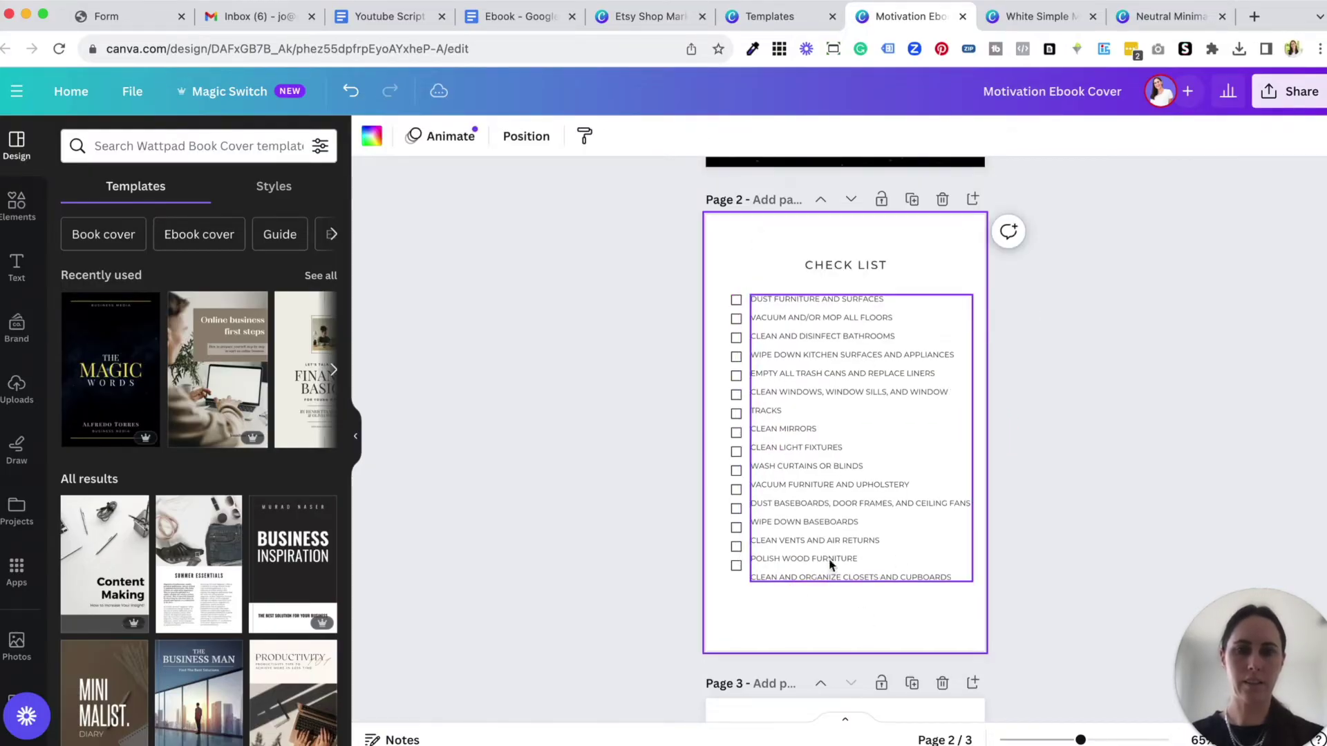
{"action": "scroll", "coordinate": [578, 435], "scroll_direction": "down", "scroll_amount": 10}
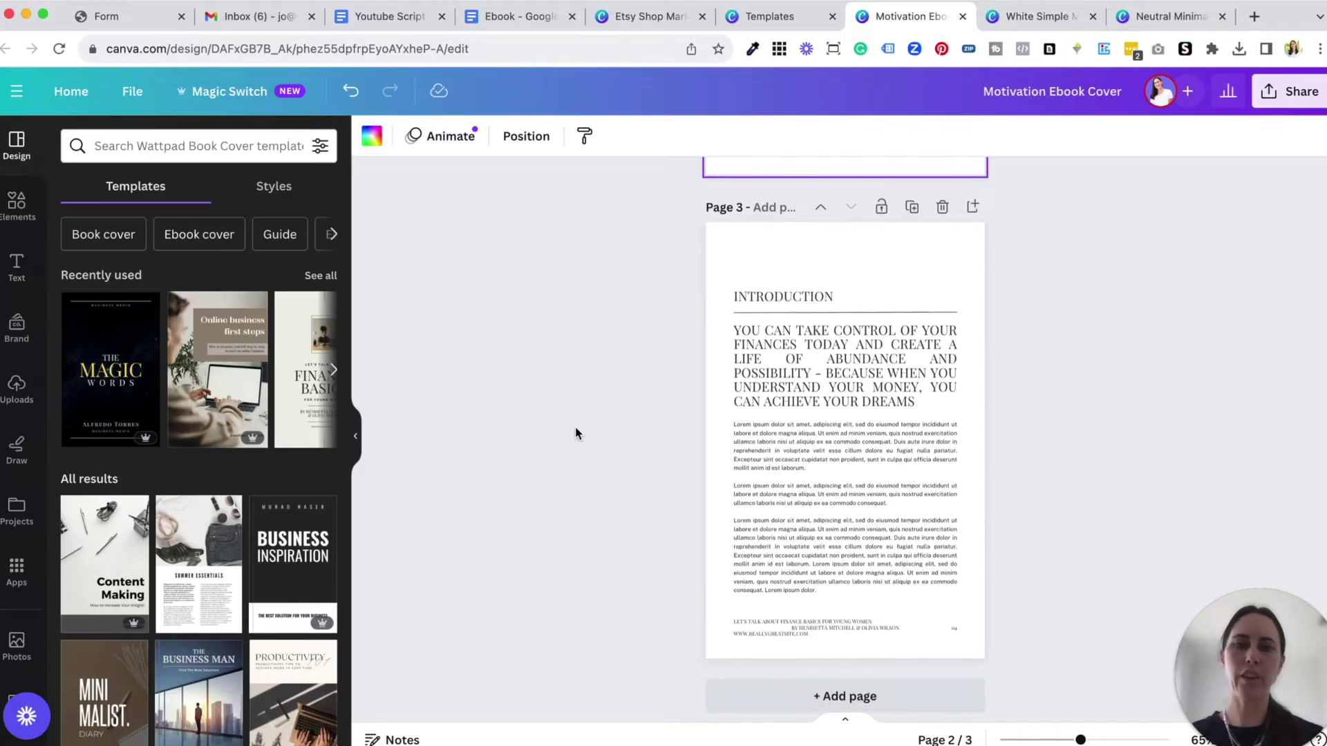
- Ungroup the page 3 text and set the subheading to Montserrat at size 16
{"action": "left_click", "coordinate": [788, 354]}
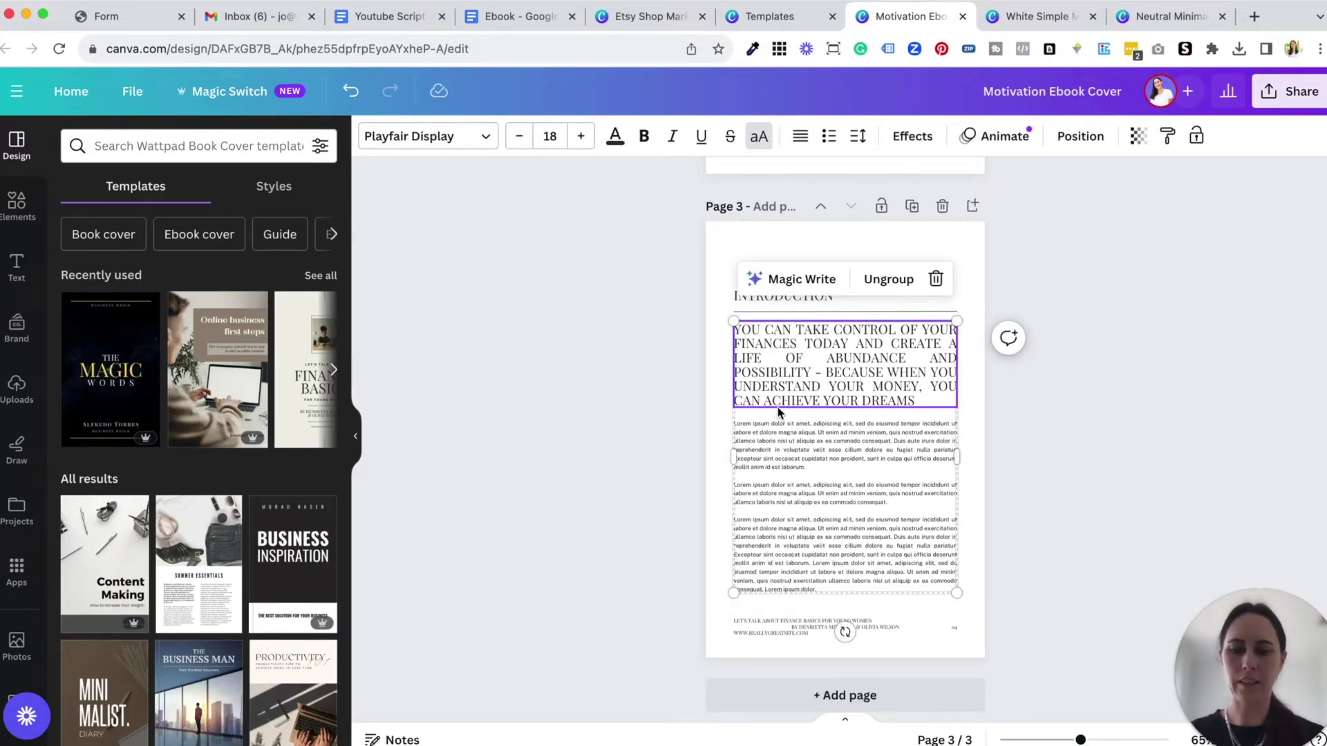
{"action": "key", "text": "super+shift+g"}
{"action": "left_click", "coordinate": [681, 472]}
{"action": "left_click", "coordinate": [825, 360]}
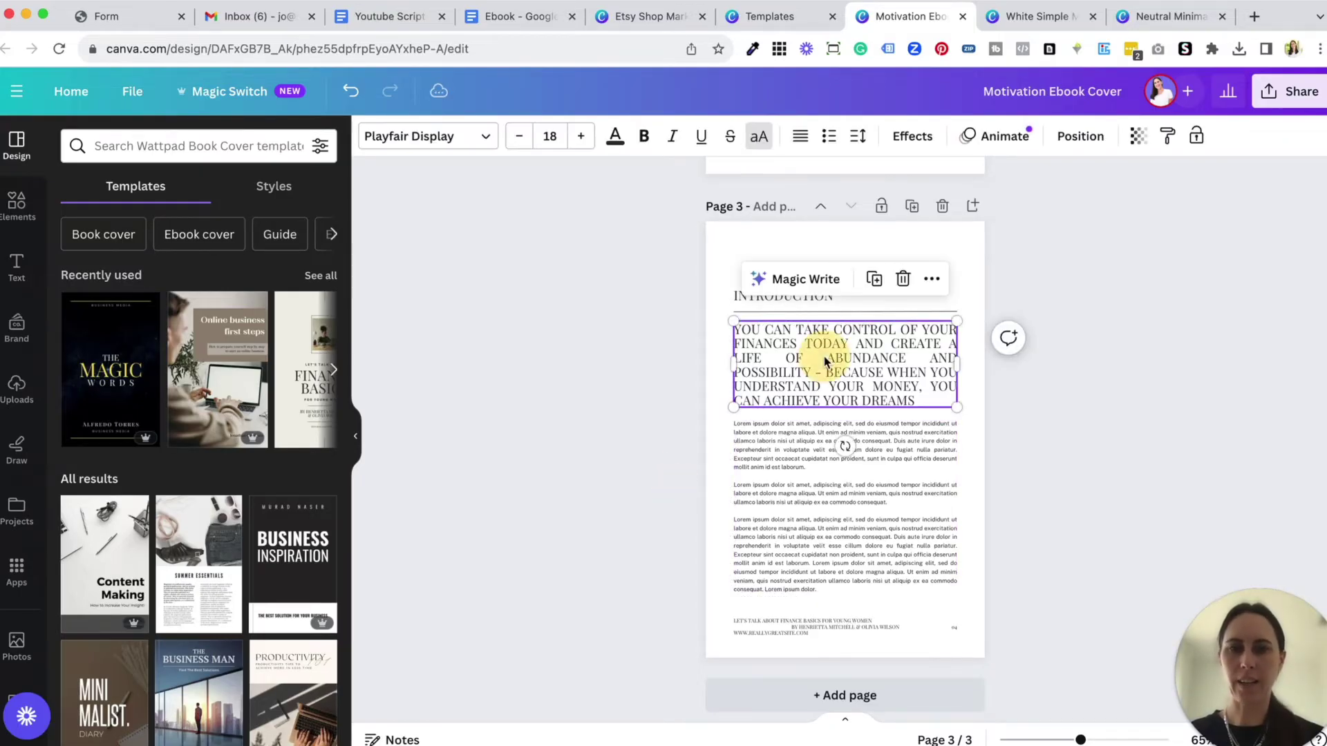
{"action": "left_click", "coordinate": [468, 138]}
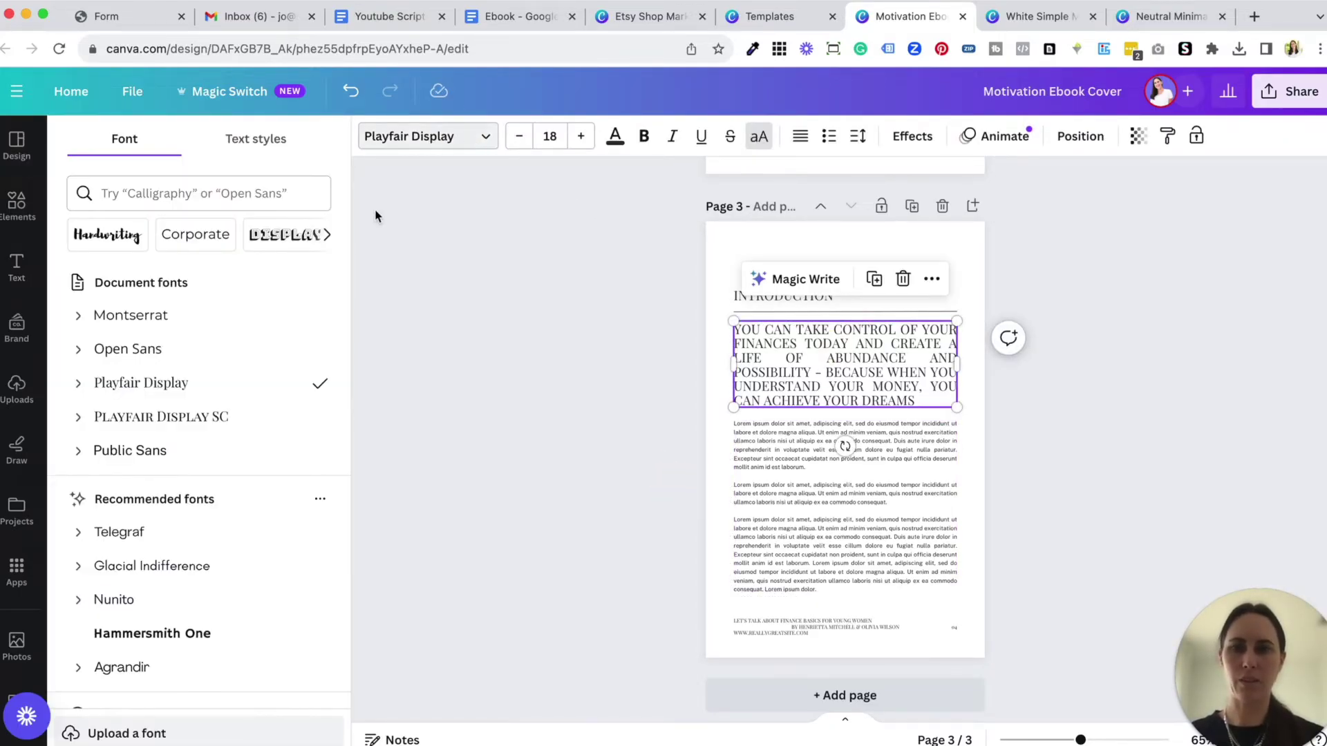
{"action": "left_click", "coordinate": [253, 318]}
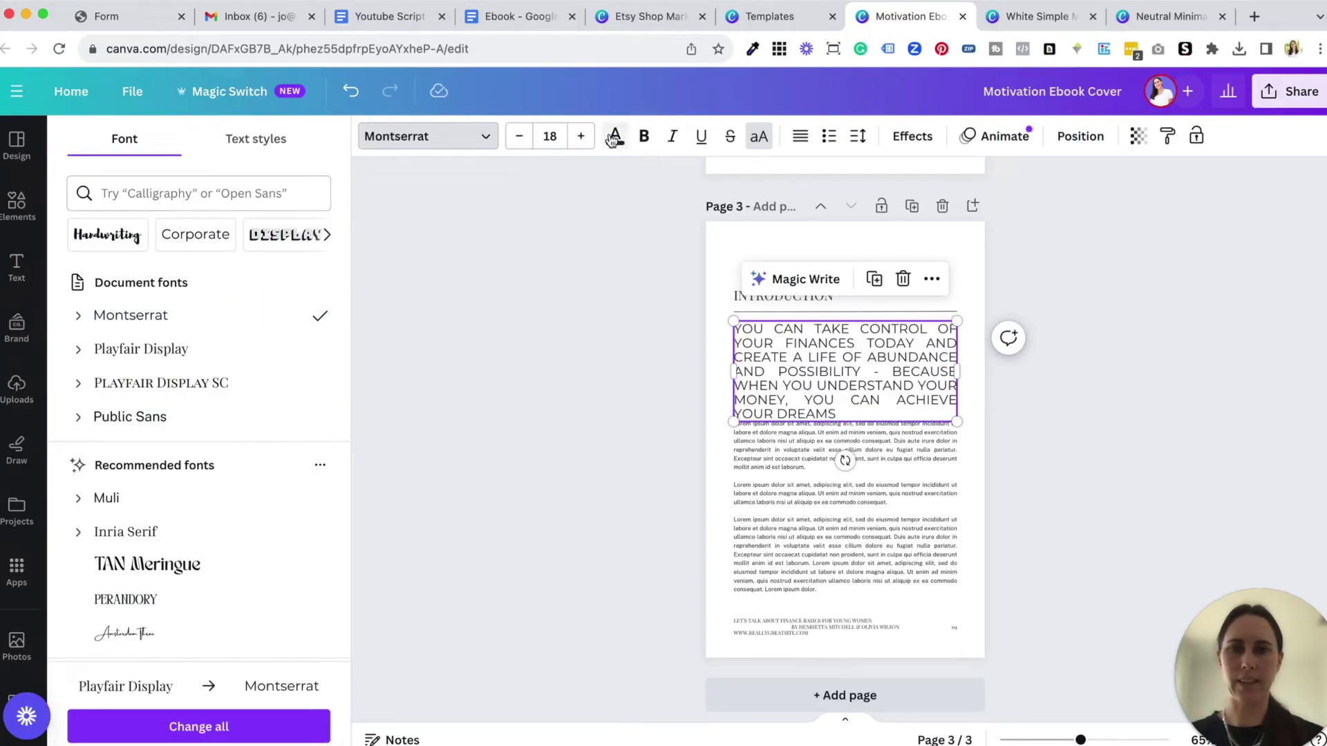
{"action": "left_click", "coordinate": [515, 140]}
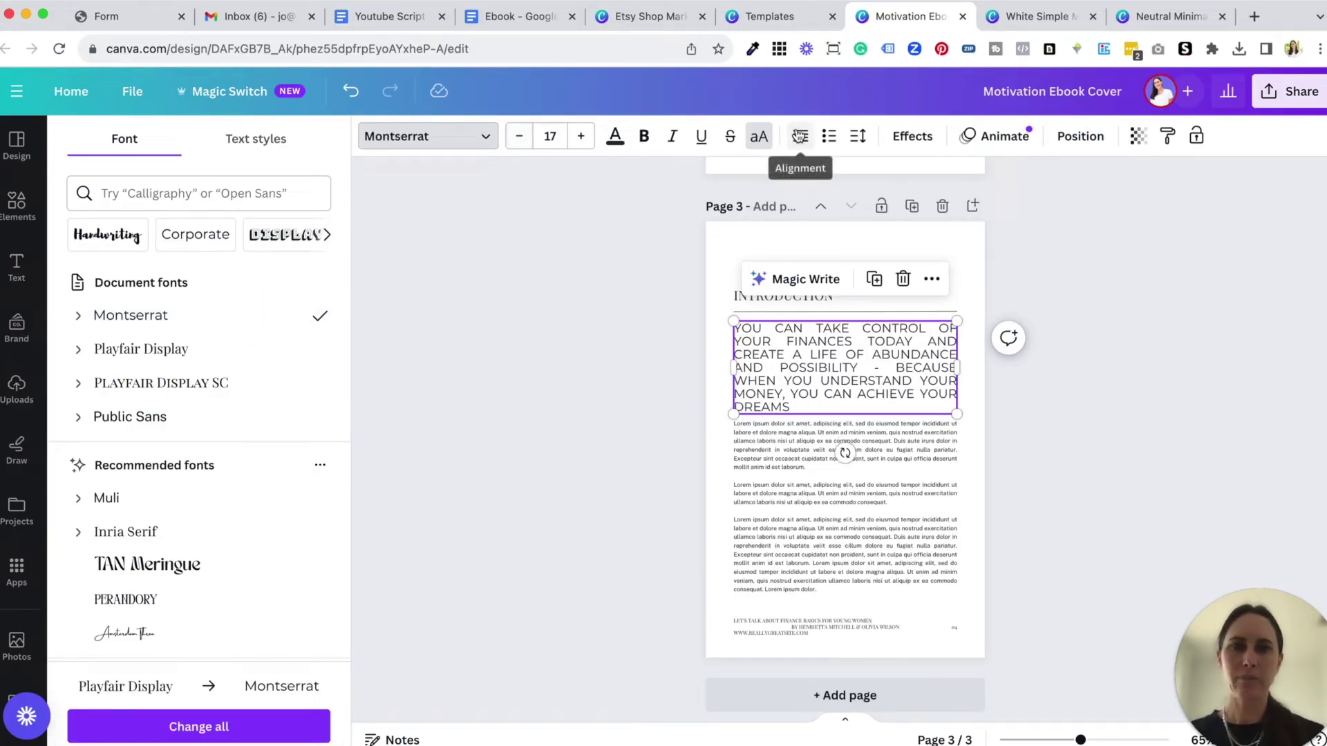
{"action": "left_click", "coordinate": [519, 142]}
- Set the lorem ipsum body text to Montserrat and move it slightly up
{"action": "left_click", "coordinate": [784, 482]}
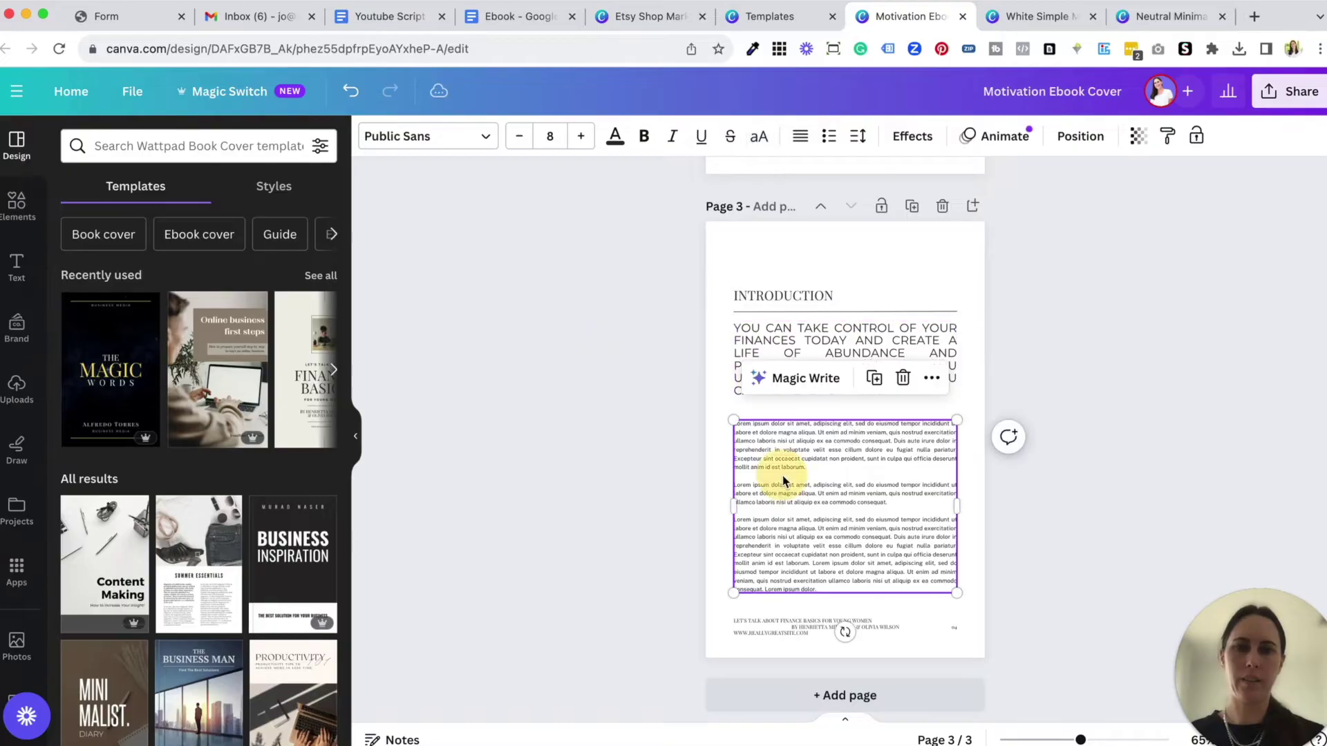
{"action": "left_click", "coordinate": [428, 136]}
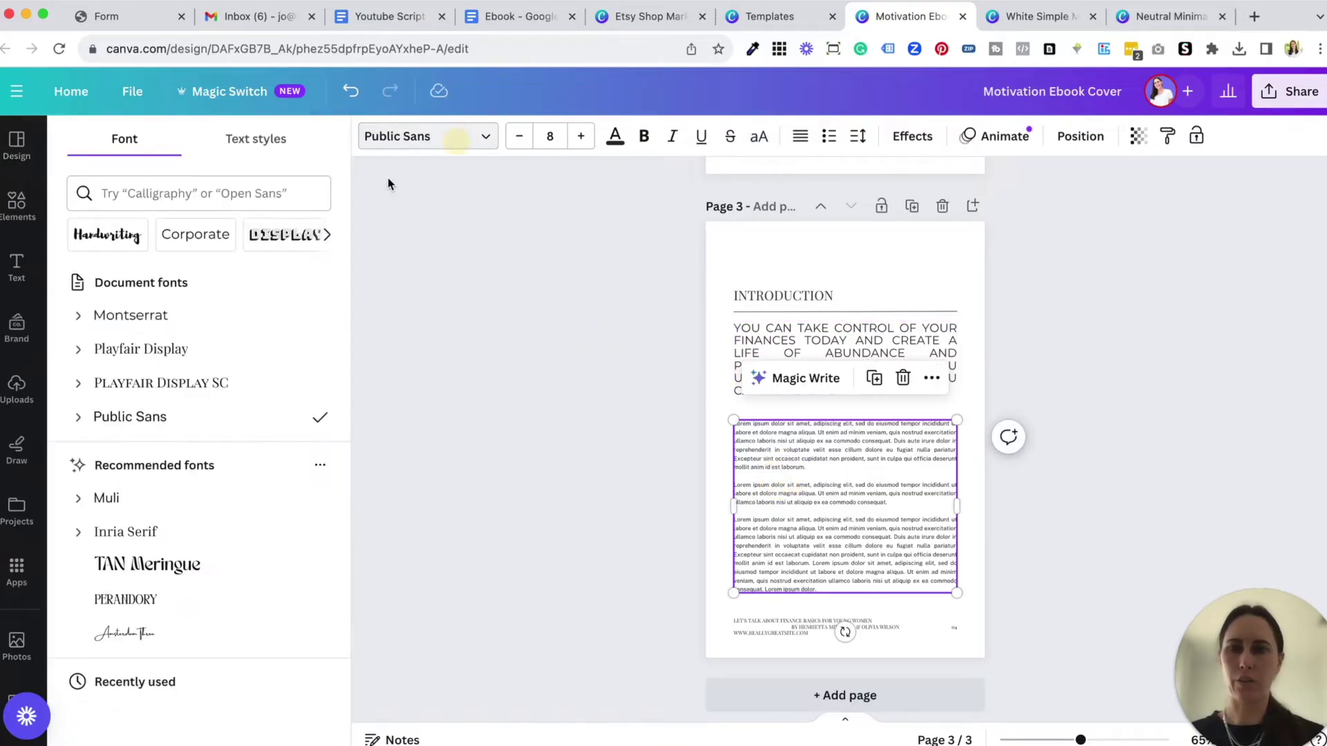
{"action": "left_click", "coordinate": [250, 308]}
{"action": "left_click_drag", "start_coordinate": [798, 496], "coordinate": [794, 482]}
{"action": "left_click", "coordinate": [675, 551]}
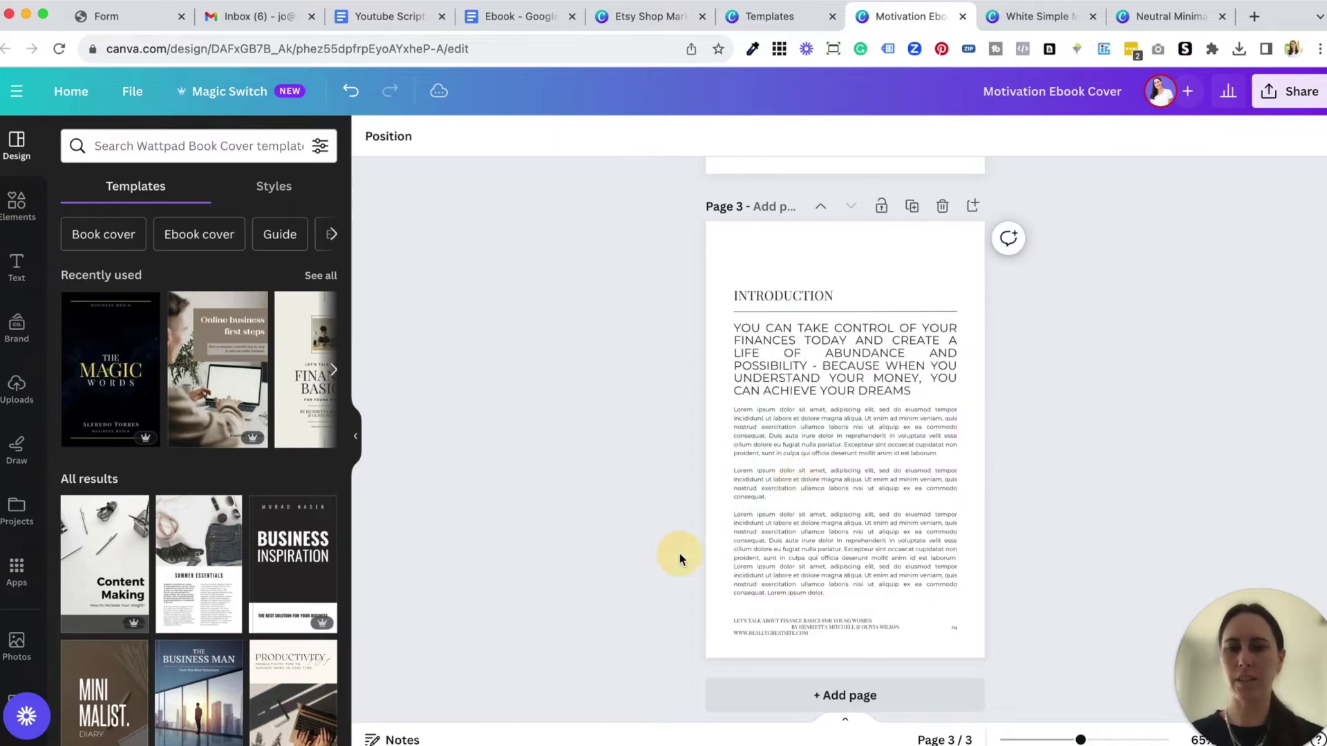
- Delete the footer text and set the INTRODUCTION heading to Montserrat
{"action": "left_click", "coordinate": [765, 624]}
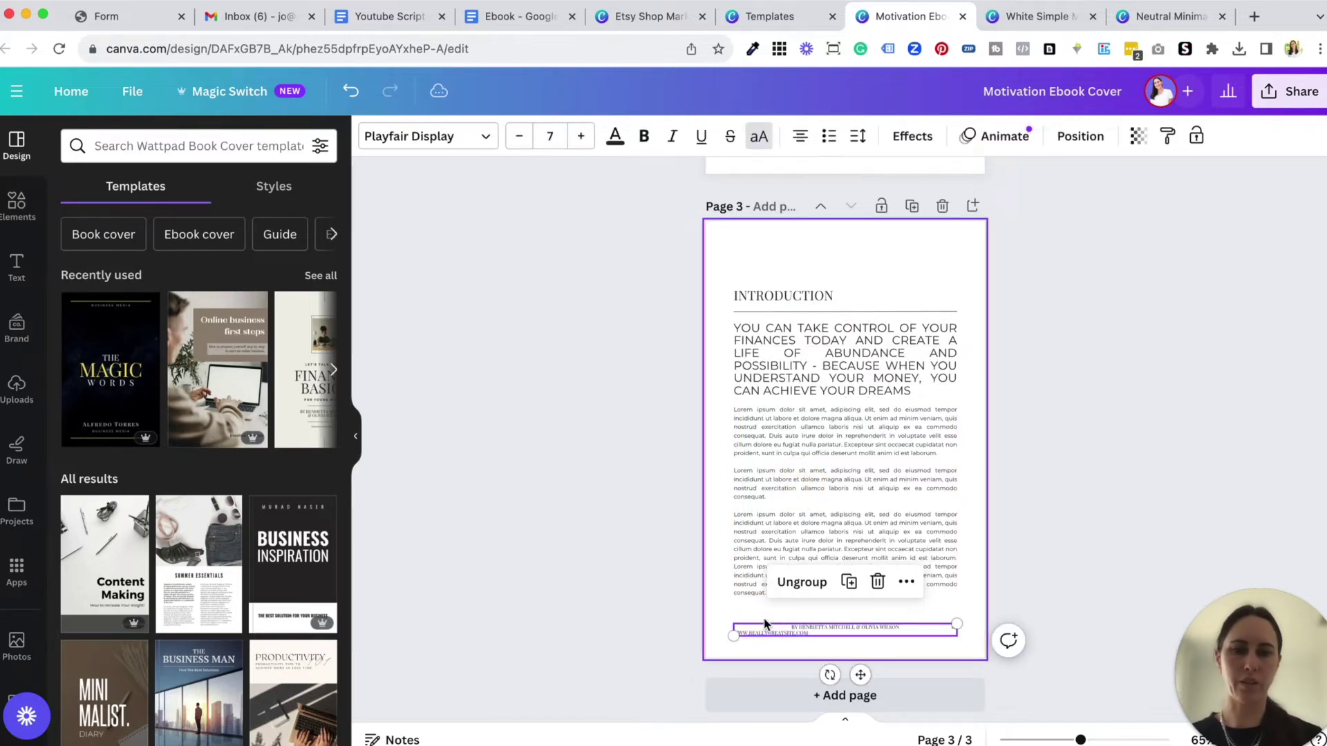
{"action": "key", "text": "Delete"}
{"action": "left_click", "coordinate": [774, 294]}
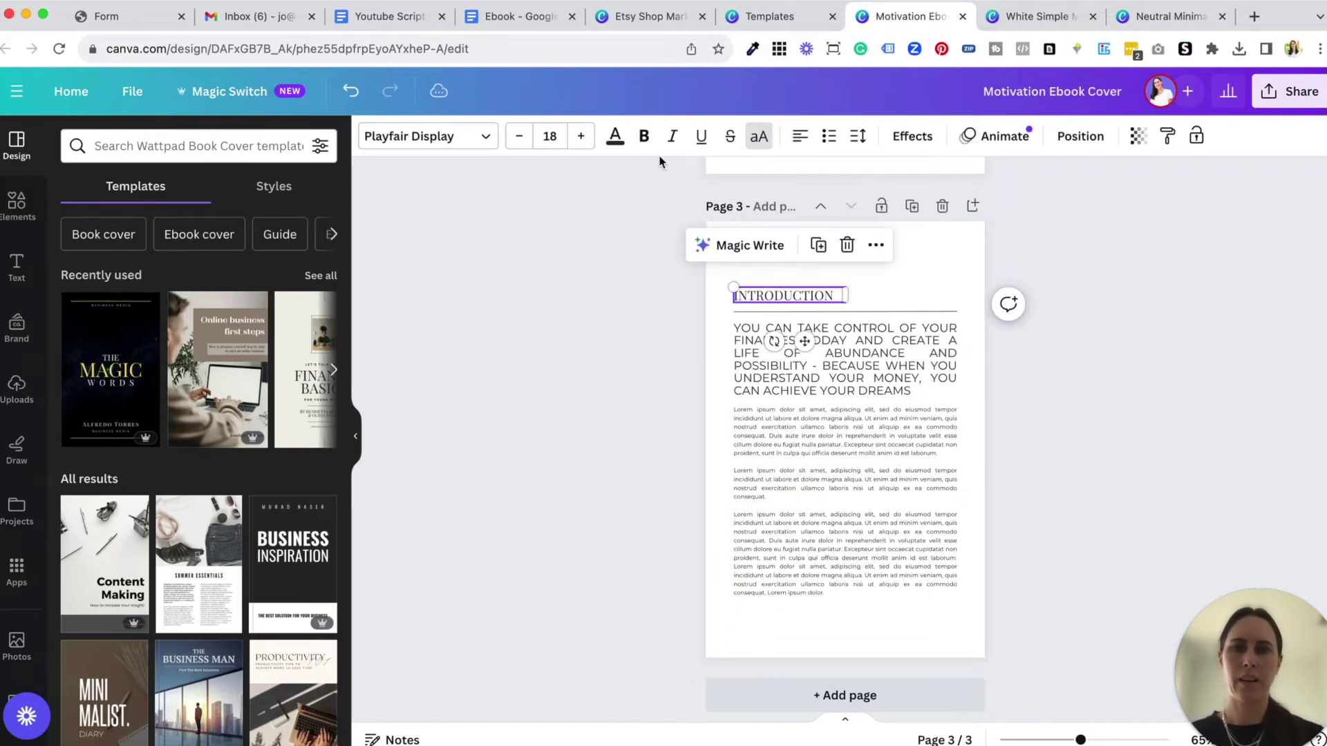
{"action": "left_click", "coordinate": [459, 138]}
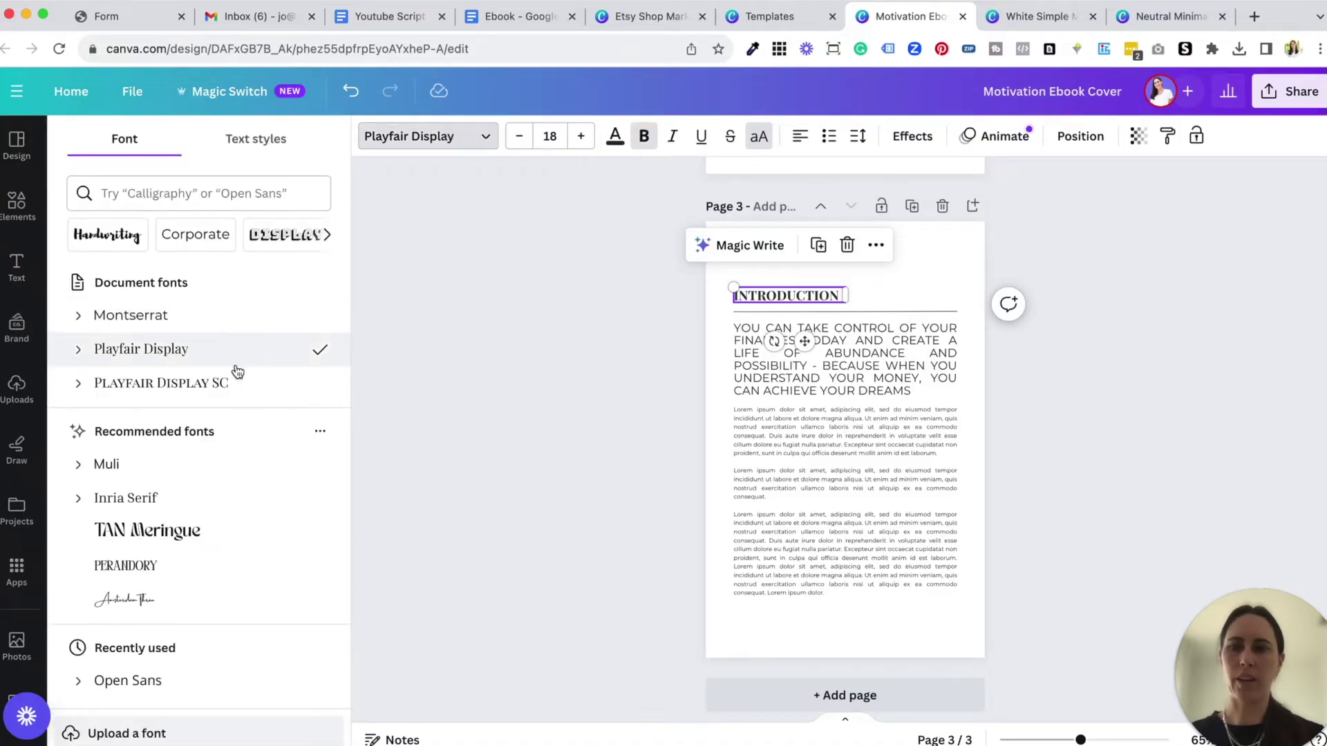
{"action": "left_click", "coordinate": [214, 316]}
{"action": "left_click", "coordinate": [574, 325]}
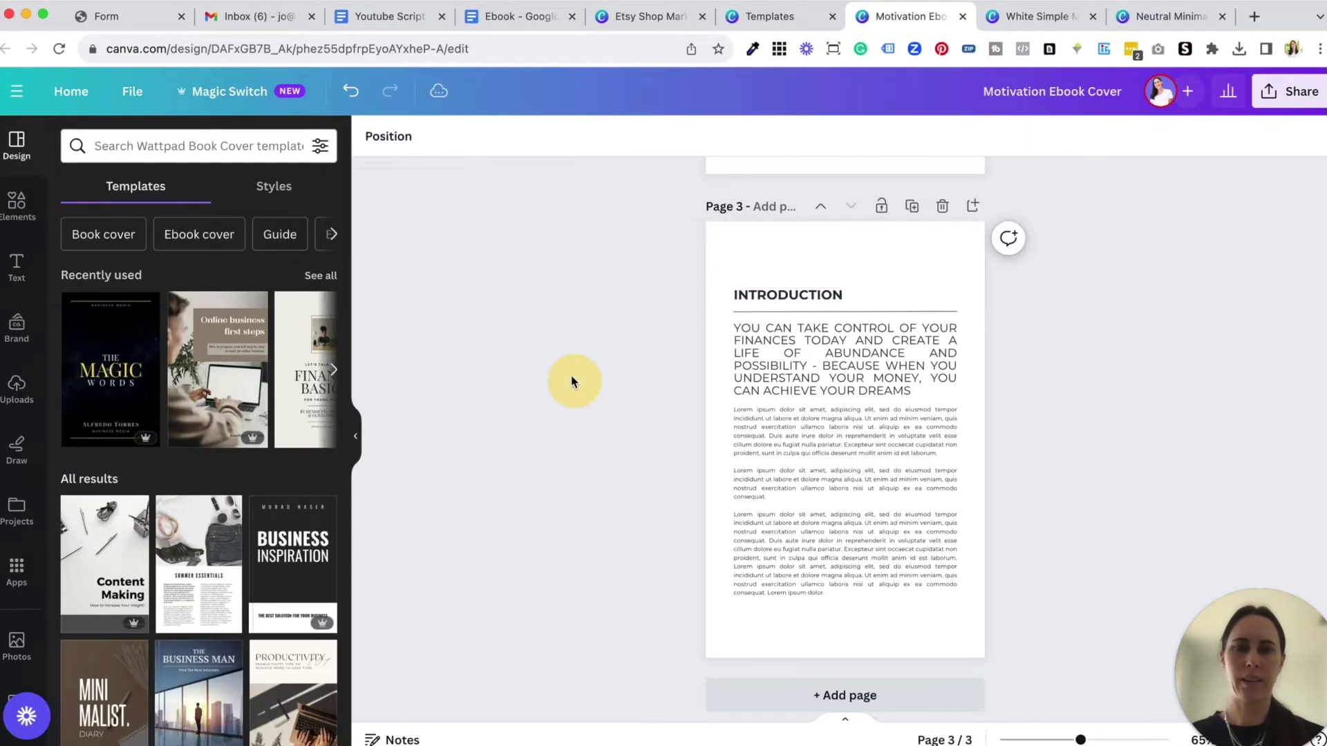
{"action": "scroll", "coordinate": [582, 443], "scroll_direction": "up", "scroll_amount": 5}
{"action": "scroll", "coordinate": [582, 443], "scroll_direction": "up", "scroll_amount": 8}
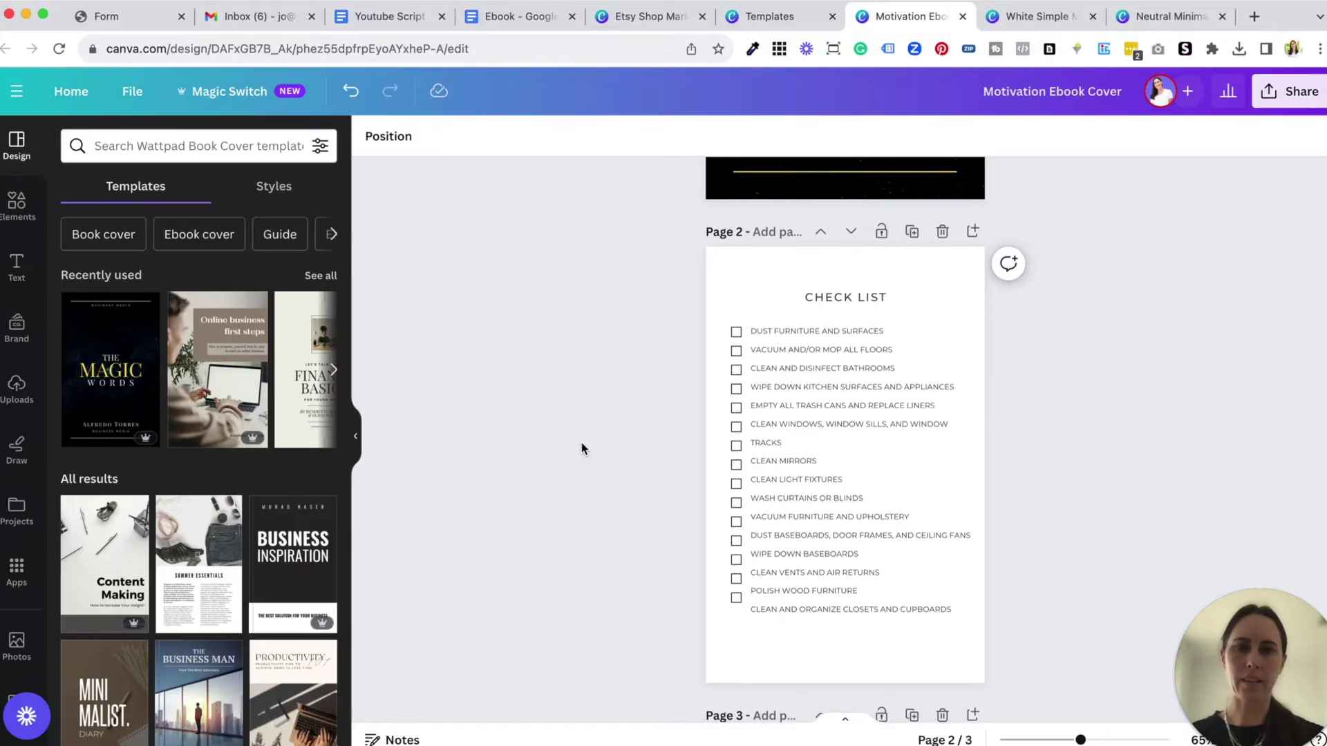
- Change the cover's starry background from black to the teal swatch
{"action": "scroll", "coordinate": [582, 442], "scroll_direction": "up", "scroll_amount": 1}
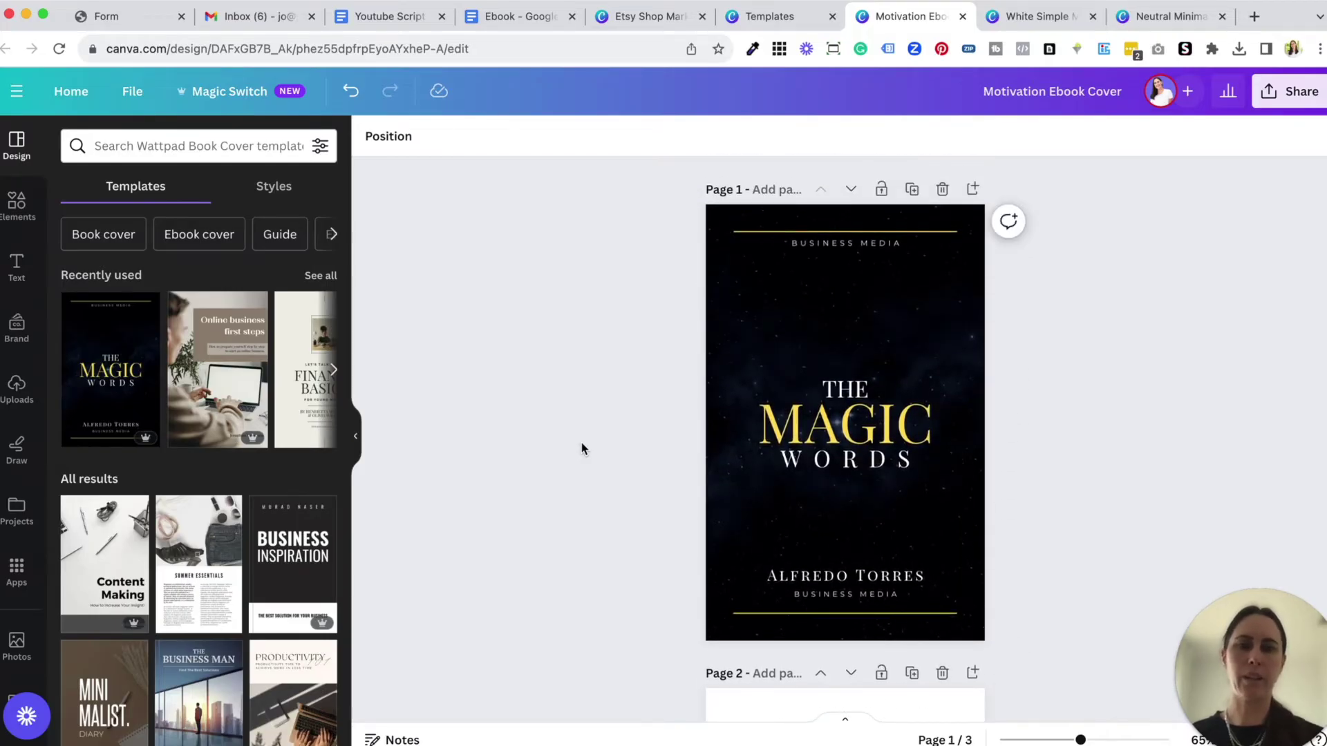
{"action": "left_click", "coordinate": [706, 308]}
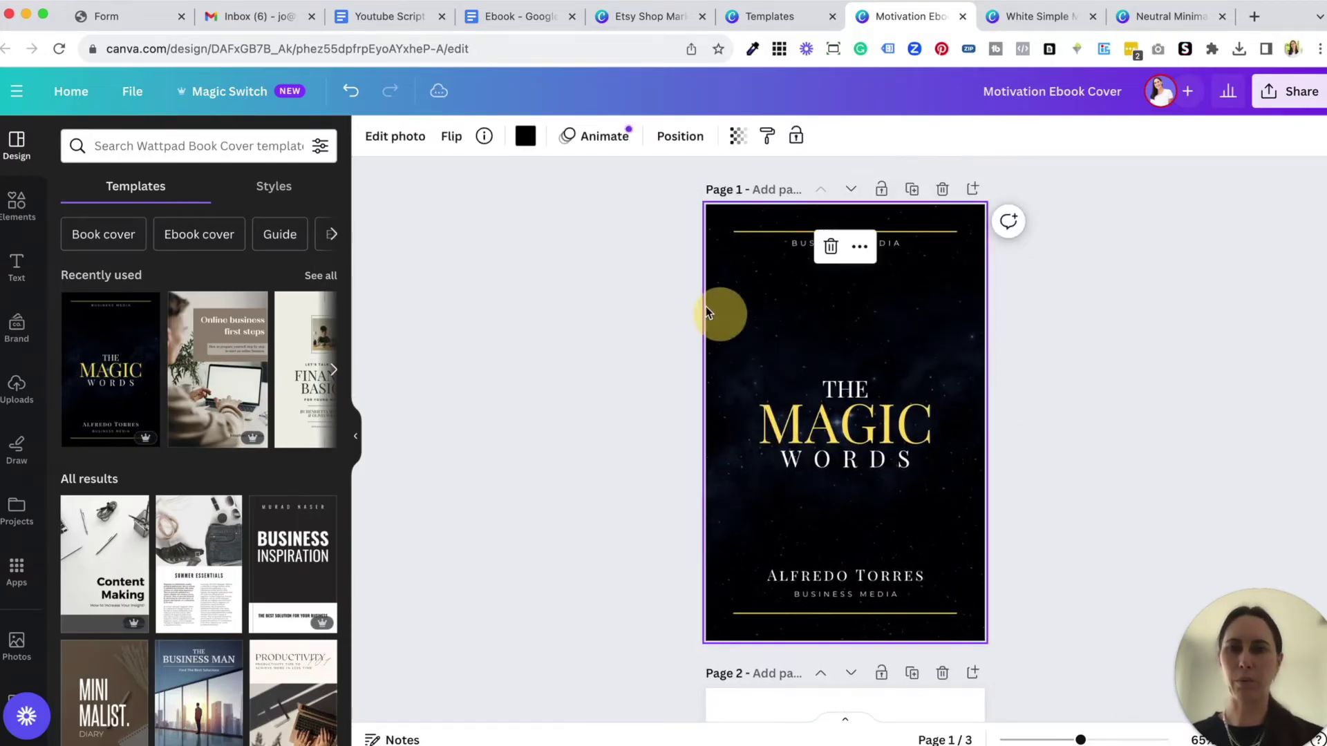
{"action": "left_click", "coordinate": [524, 141]}
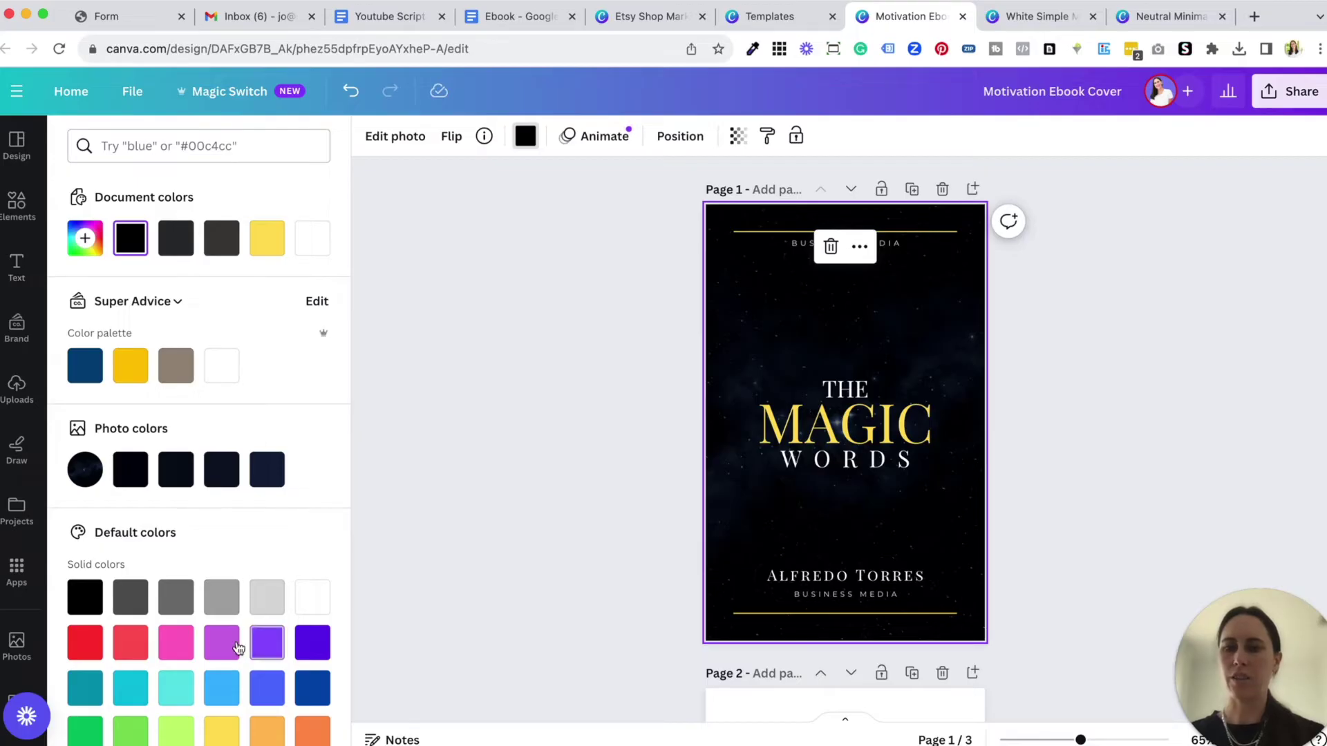
{"action": "left_click", "coordinate": [175, 695]}
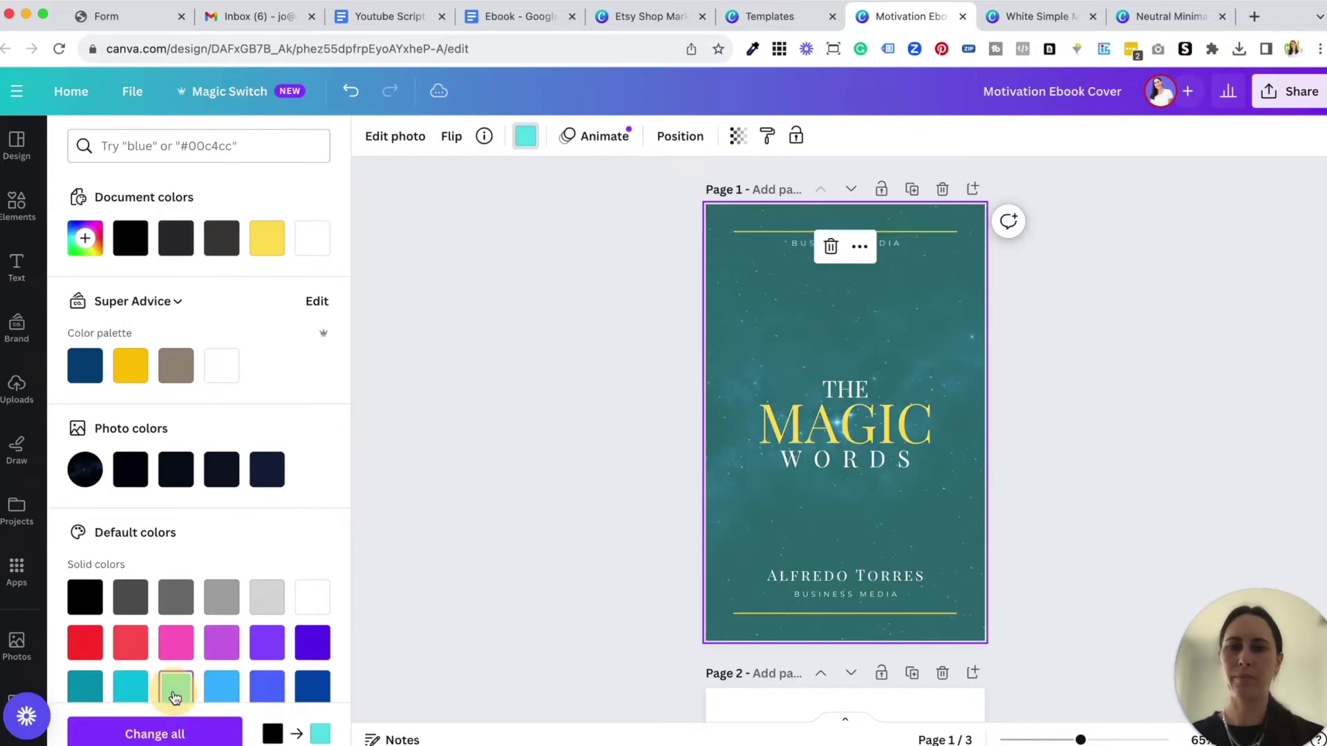
{"action": "left_click", "coordinate": [506, 387]}
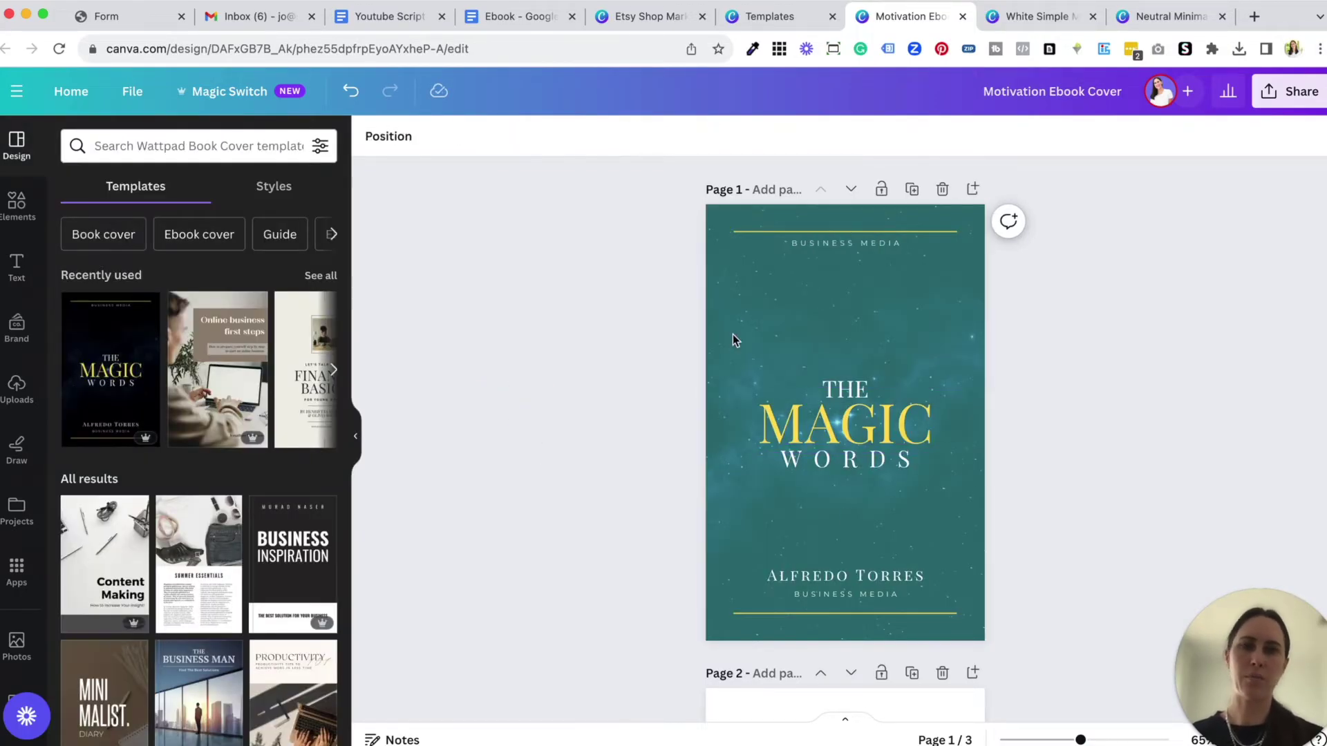
{"action": "scroll", "coordinate": [522, 489], "scroll_direction": "down", "scroll_amount": 3}
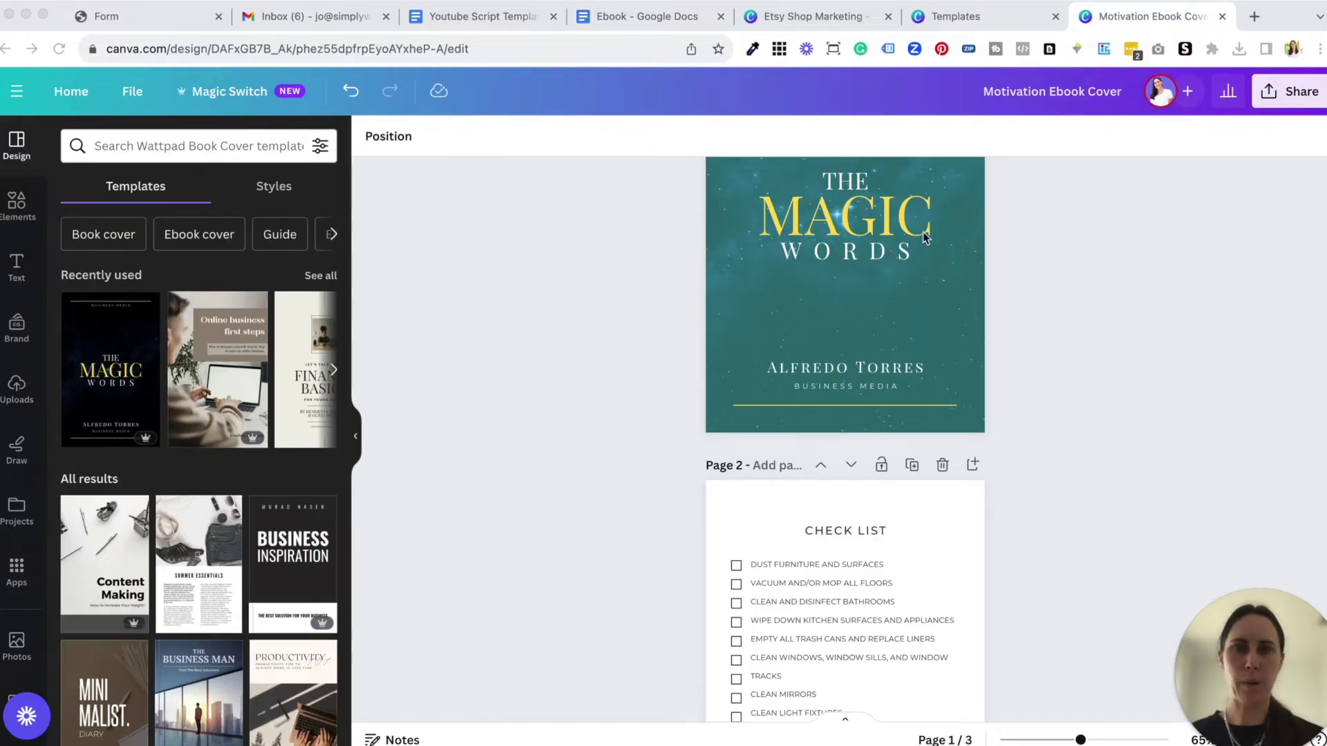
- Import Ebook.pdf from Downloads via Create a design, then open the imported design
{"action": "left_click", "coordinate": [963, 19]}
{"action": "left_click", "coordinate": [1264, 97]}
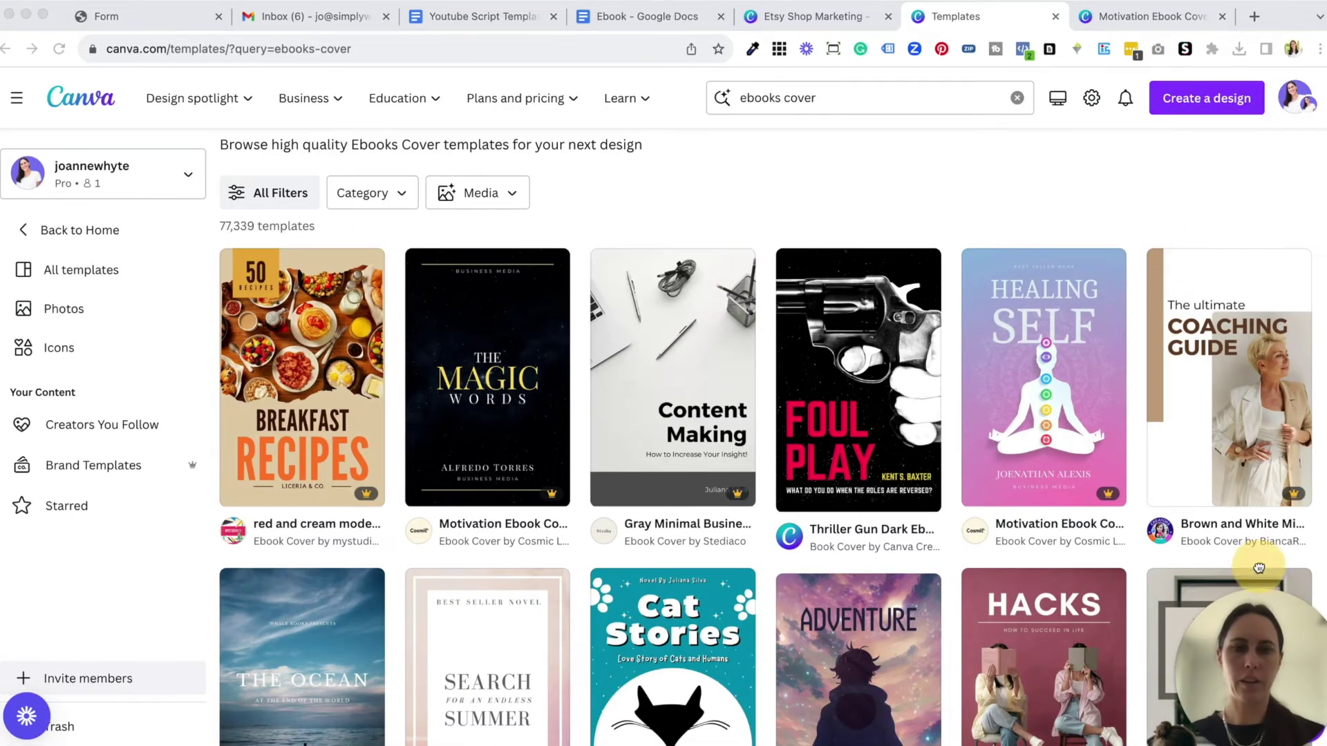
{"action": "left_click", "coordinate": [1204, 94]}
{"action": "left_click", "coordinate": [1206, 101]}
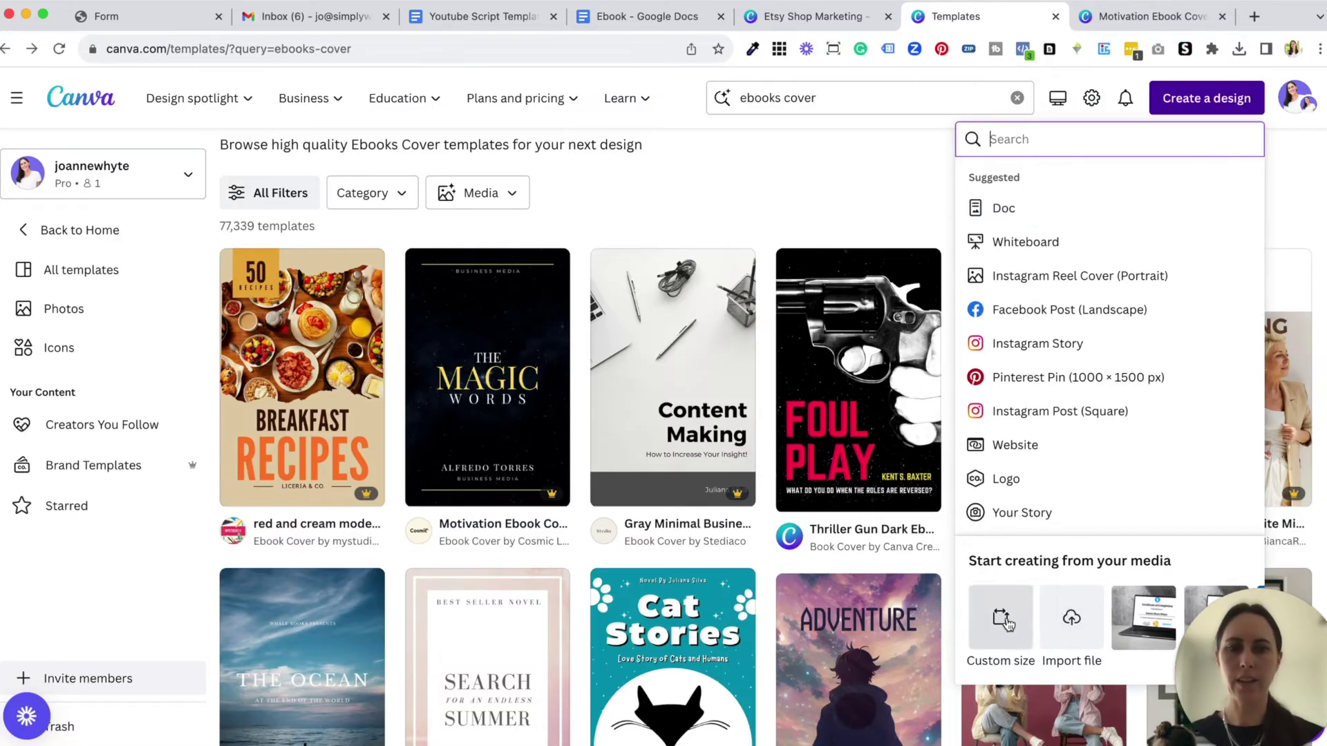
{"action": "left_click", "coordinate": [1064, 644]}
{"action": "left_click", "coordinate": [538, 277]}
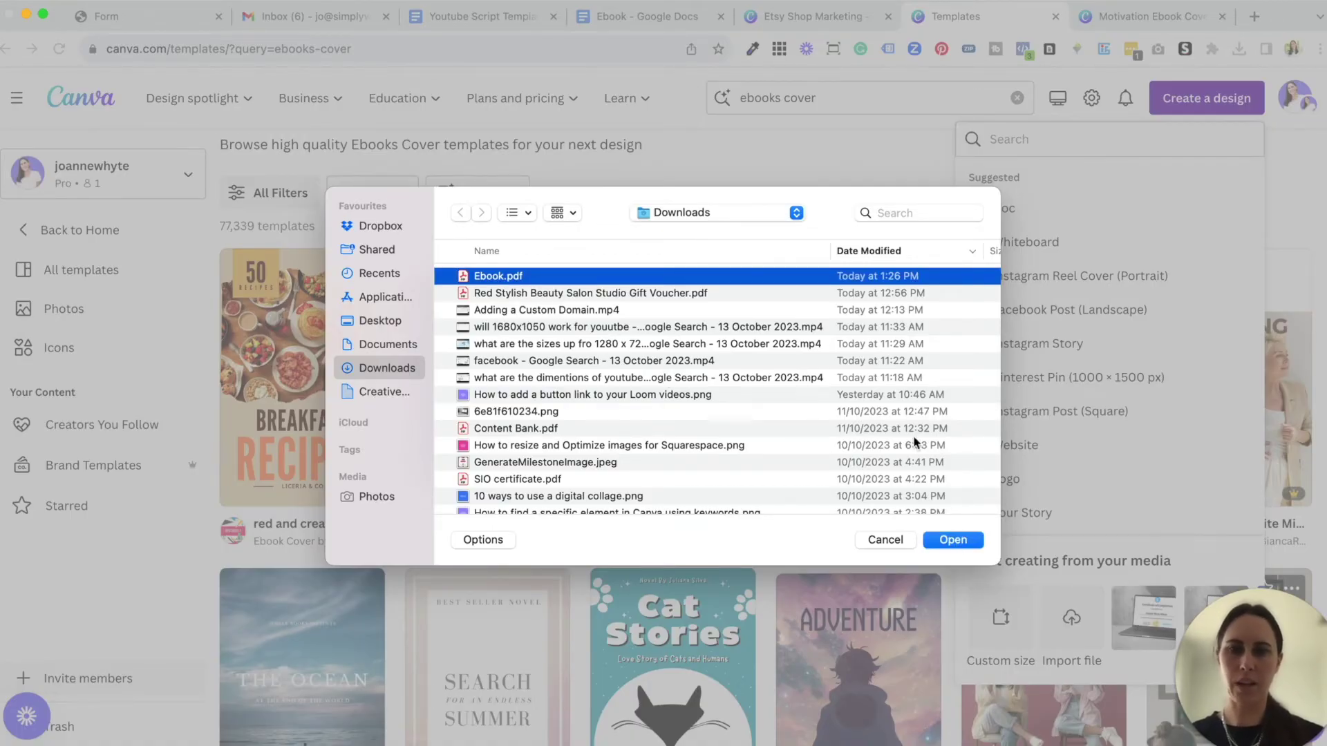
{"action": "left_click", "coordinate": [954, 540]}
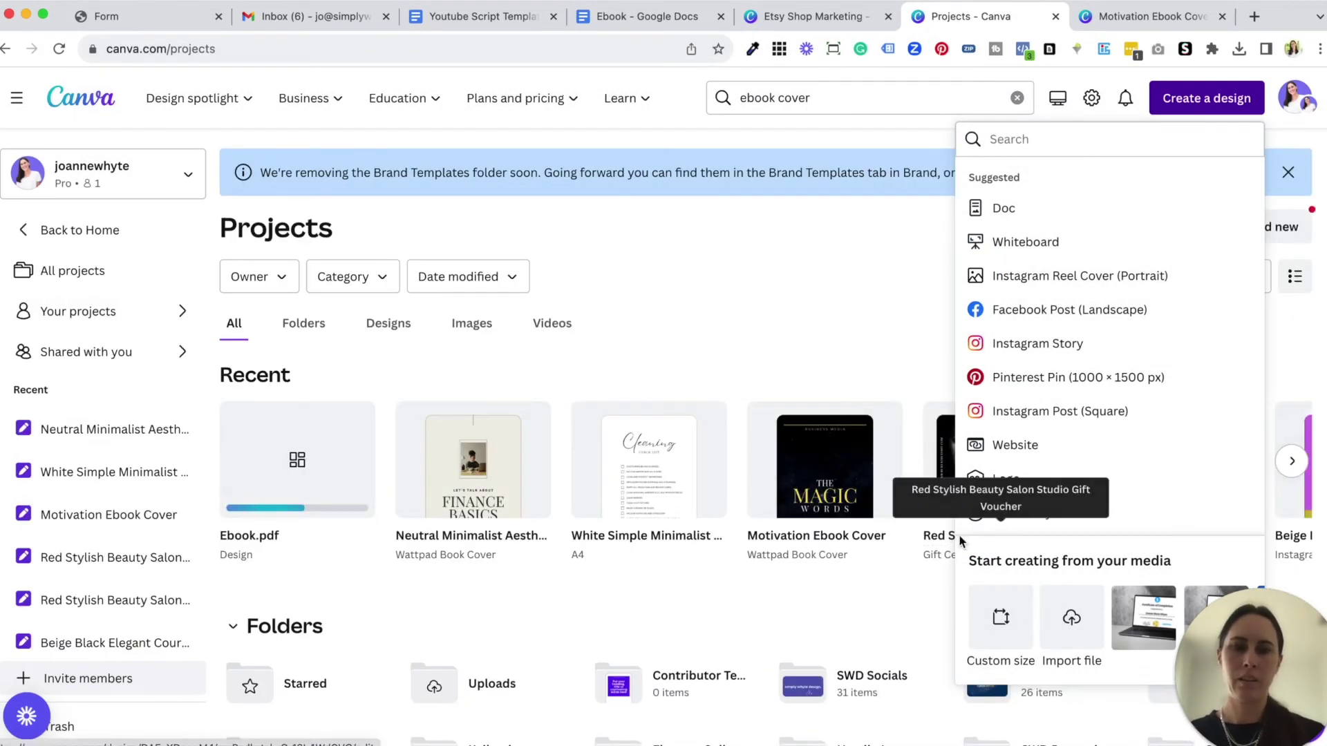
{"action": "left_click", "coordinate": [410, 598]}
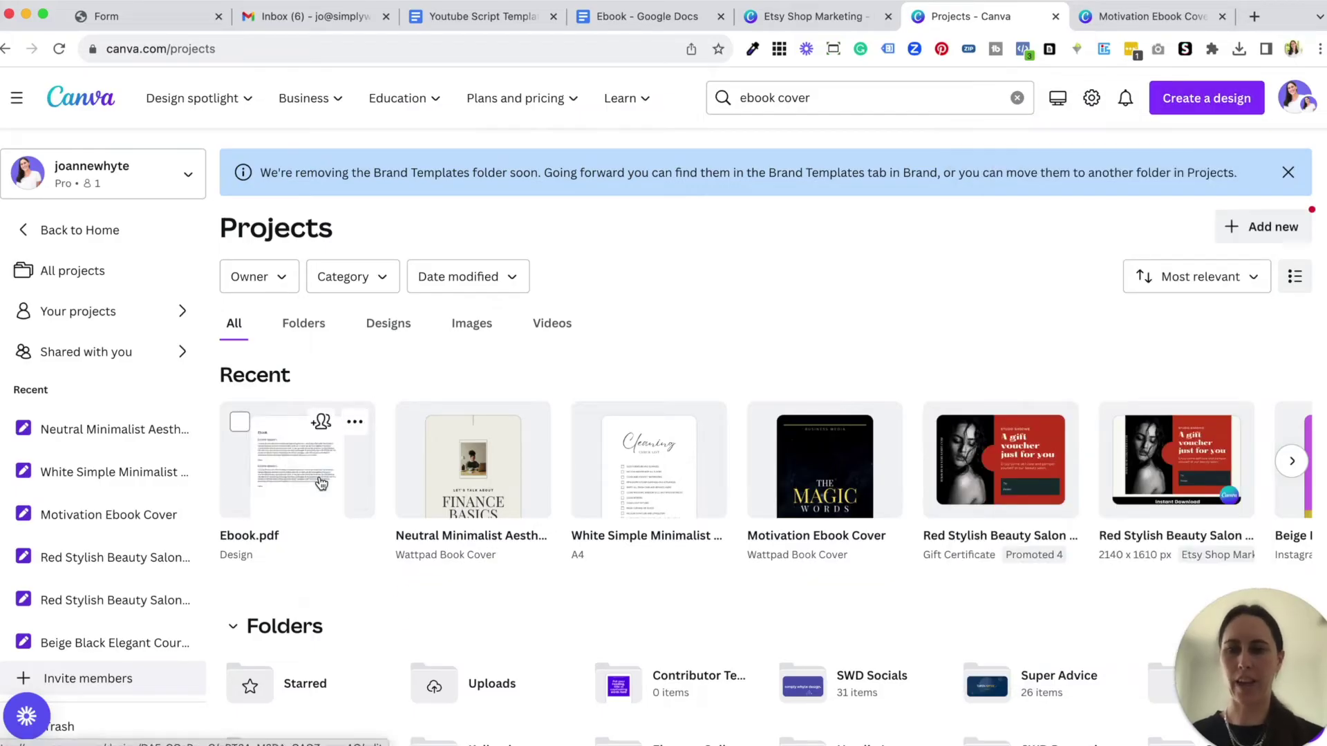
{"action": "left_click", "coordinate": [321, 482]}
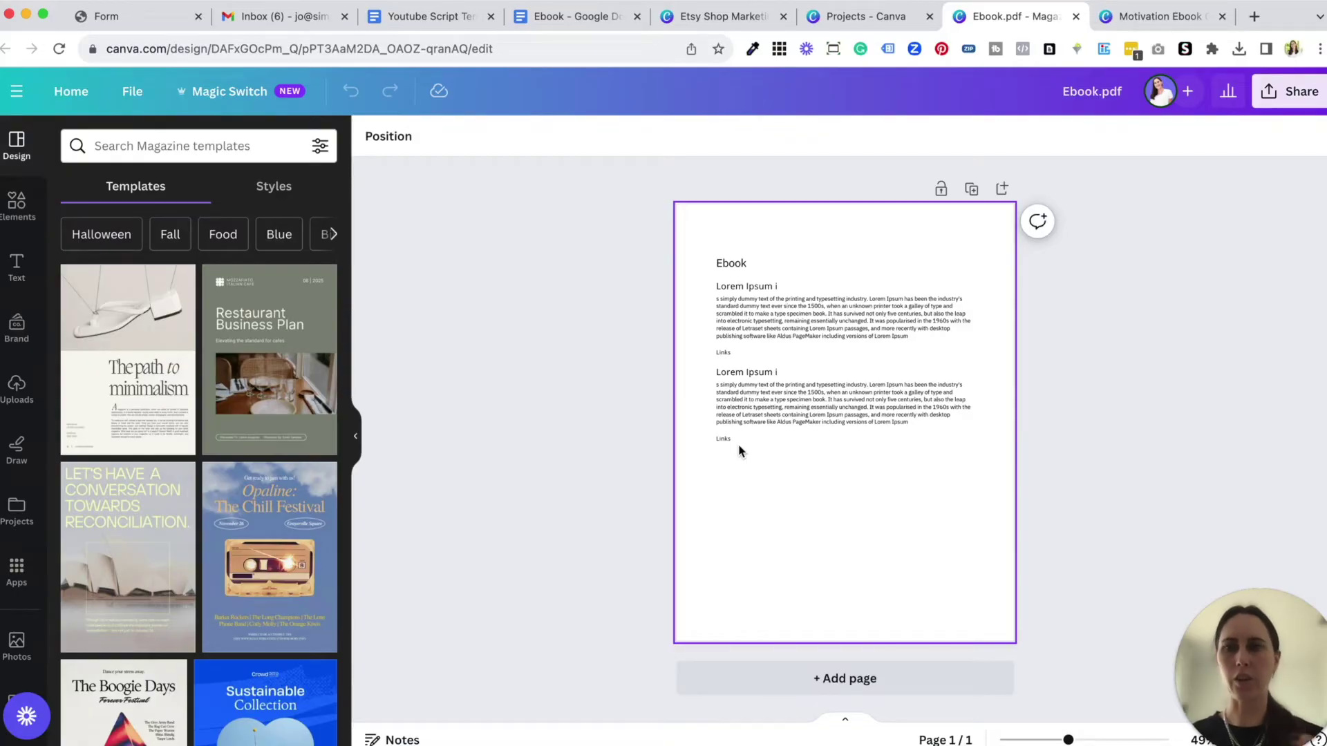
- Widen the Ebook heading and first Lorem Ipsum heading boxes so they show fully
{"action": "left_click", "coordinate": [729, 263]}
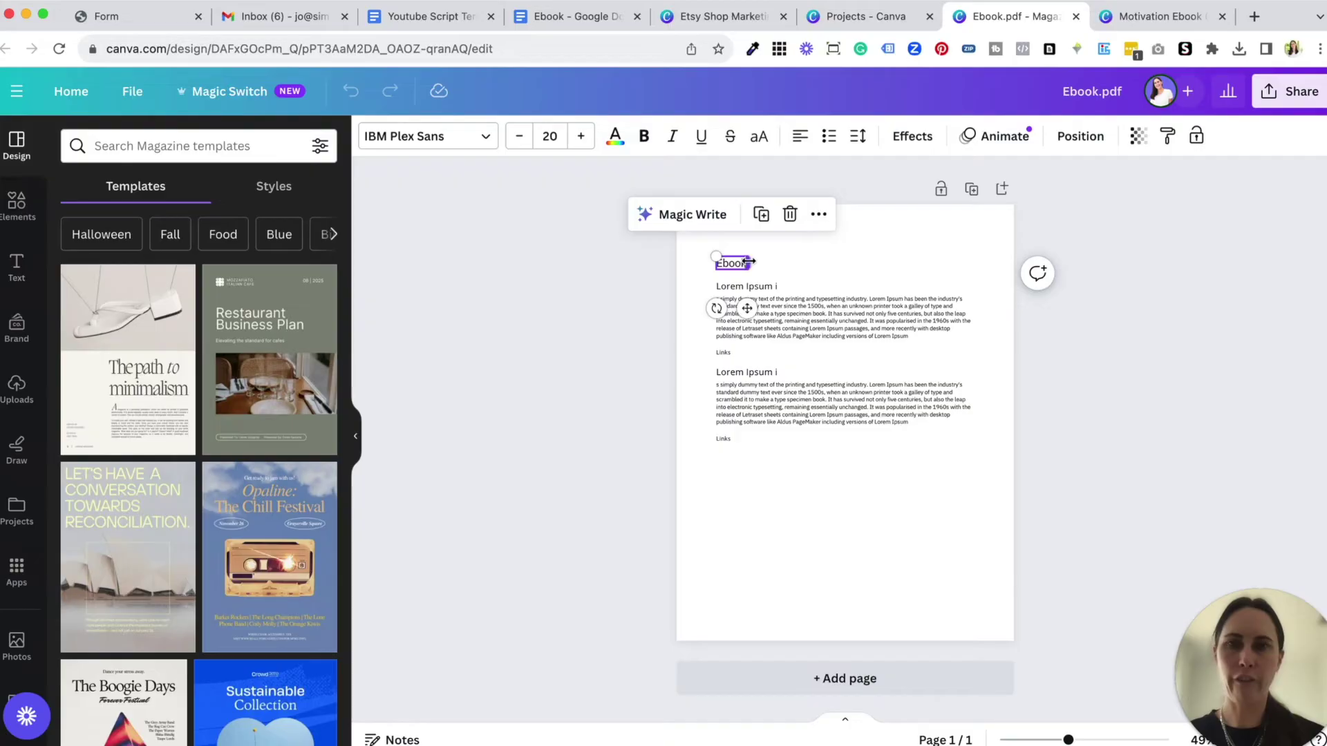
{"action": "left_click_drag", "start_coordinate": [751, 262], "coordinate": [974, 261]}
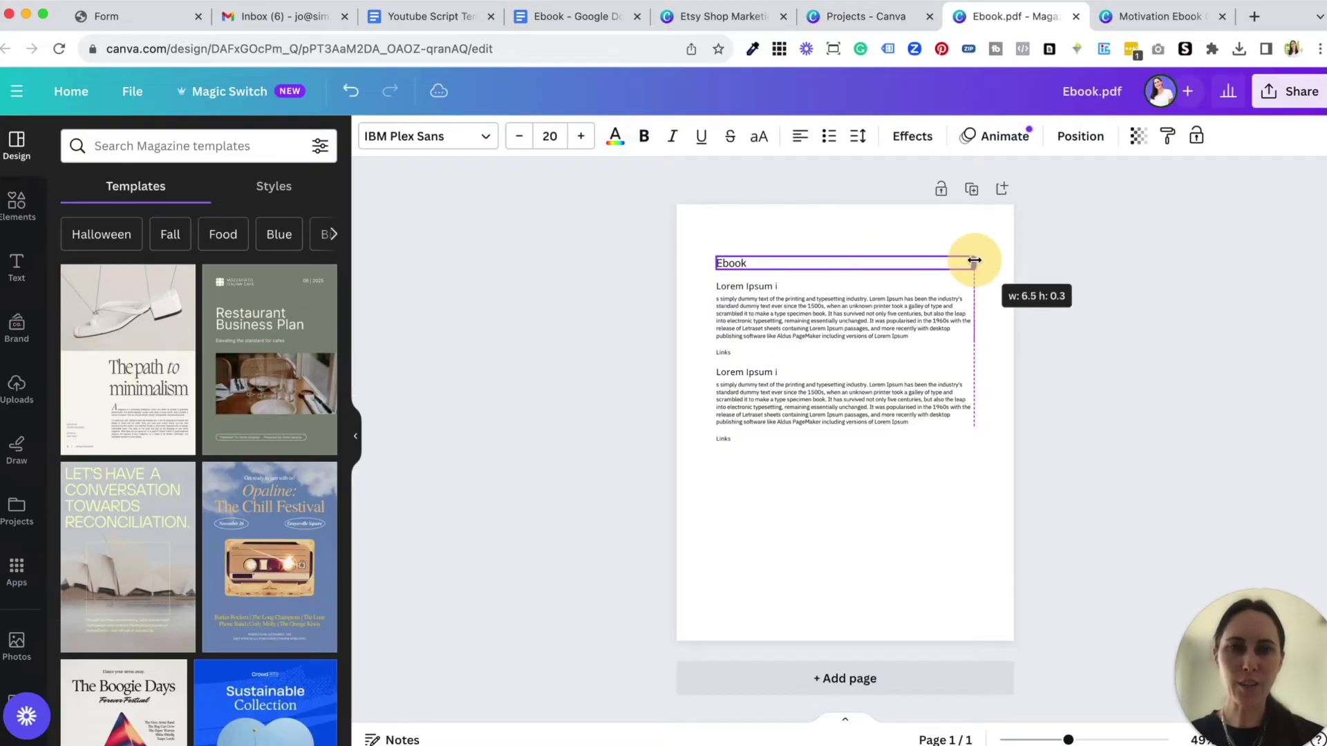
{"action": "left_click", "coordinate": [919, 326]}
{"action": "left_click", "coordinate": [747, 286]}
{"action": "left_click_drag", "start_coordinate": [780, 286], "coordinate": [977, 272]}
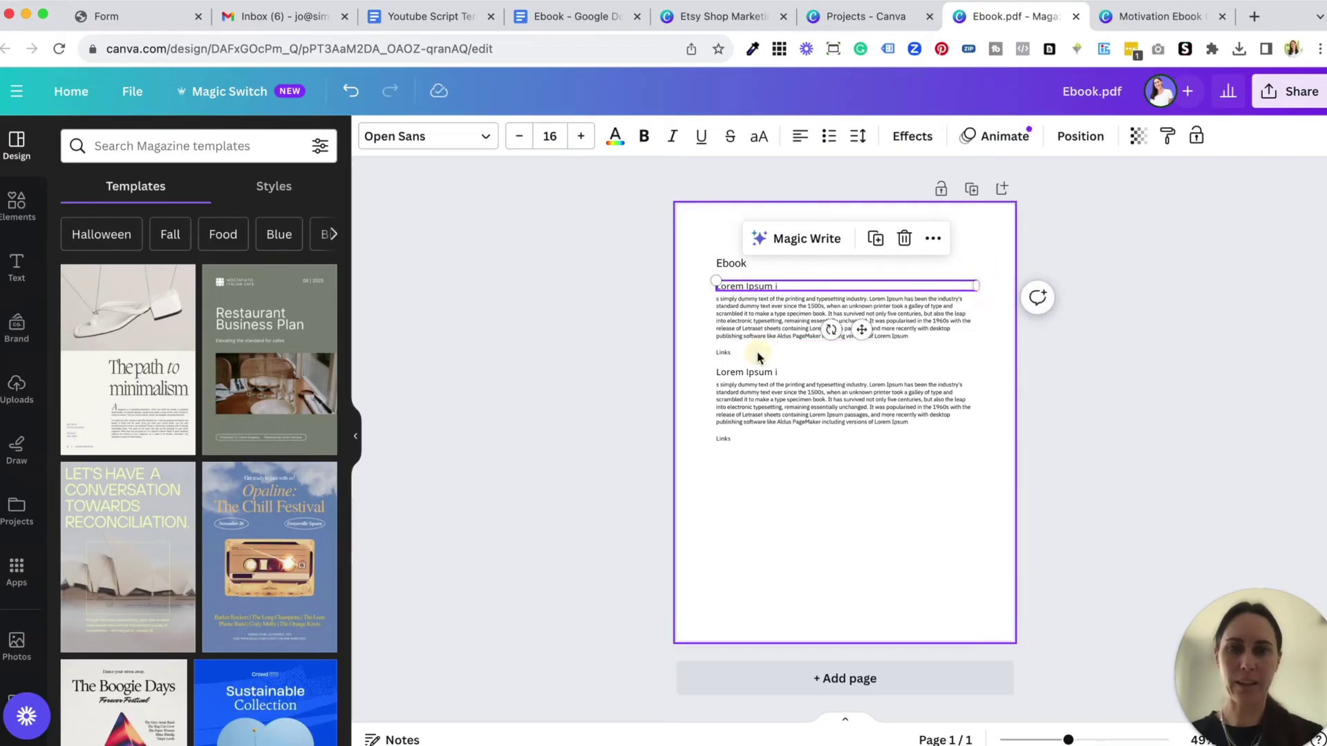
{"action": "left_click", "coordinate": [759, 357]}
- Widen the Links text and second Lorem Ipsum heading, then select all the text
{"action": "left_click", "coordinate": [724, 352]}
{"action": "left_click_drag", "start_coordinate": [734, 352], "coordinate": [956, 348]}
{"action": "left_click", "coordinate": [895, 409]}
{"action": "left_click", "coordinate": [776, 373]}
{"action": "left_click_drag", "start_coordinate": [777, 373], "coordinate": [965, 368]}
{"action": "left_click", "coordinate": [929, 473]}
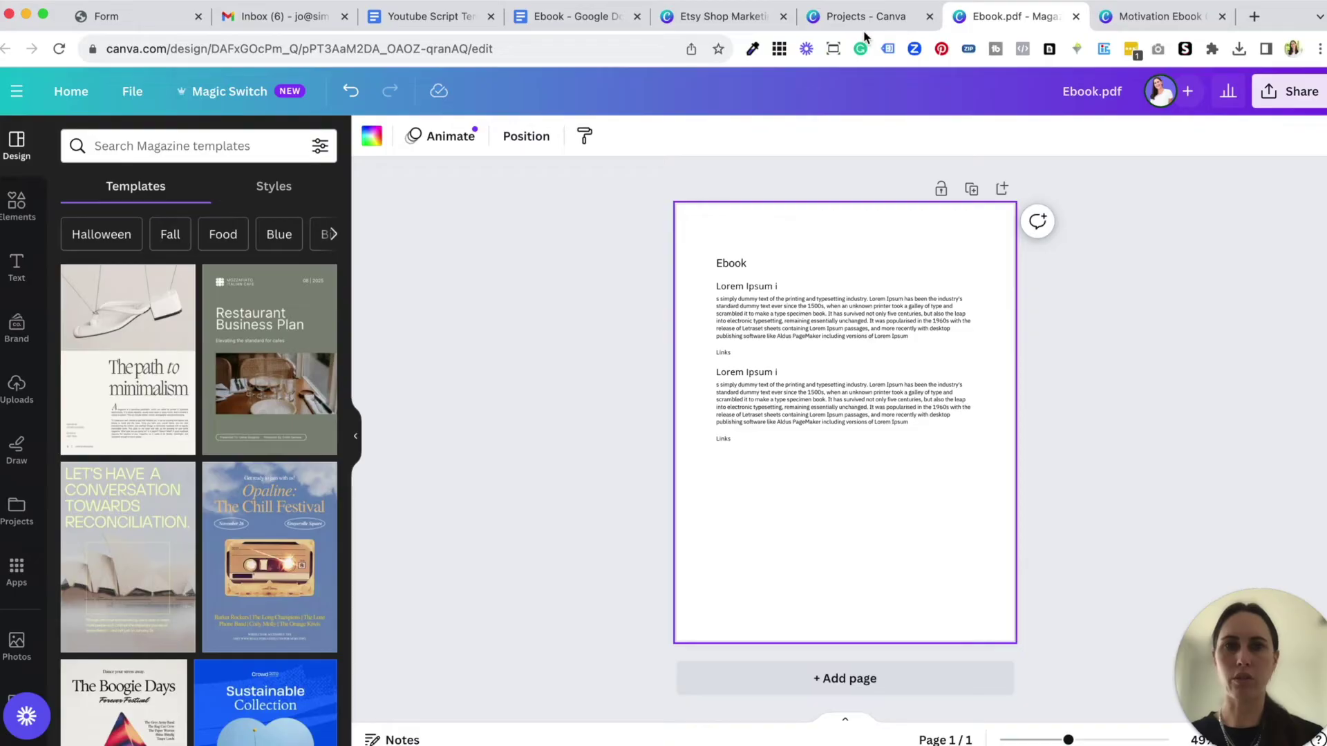
{"action": "left_click_drag", "start_coordinate": [806, 514], "coordinate": [704, 245]}
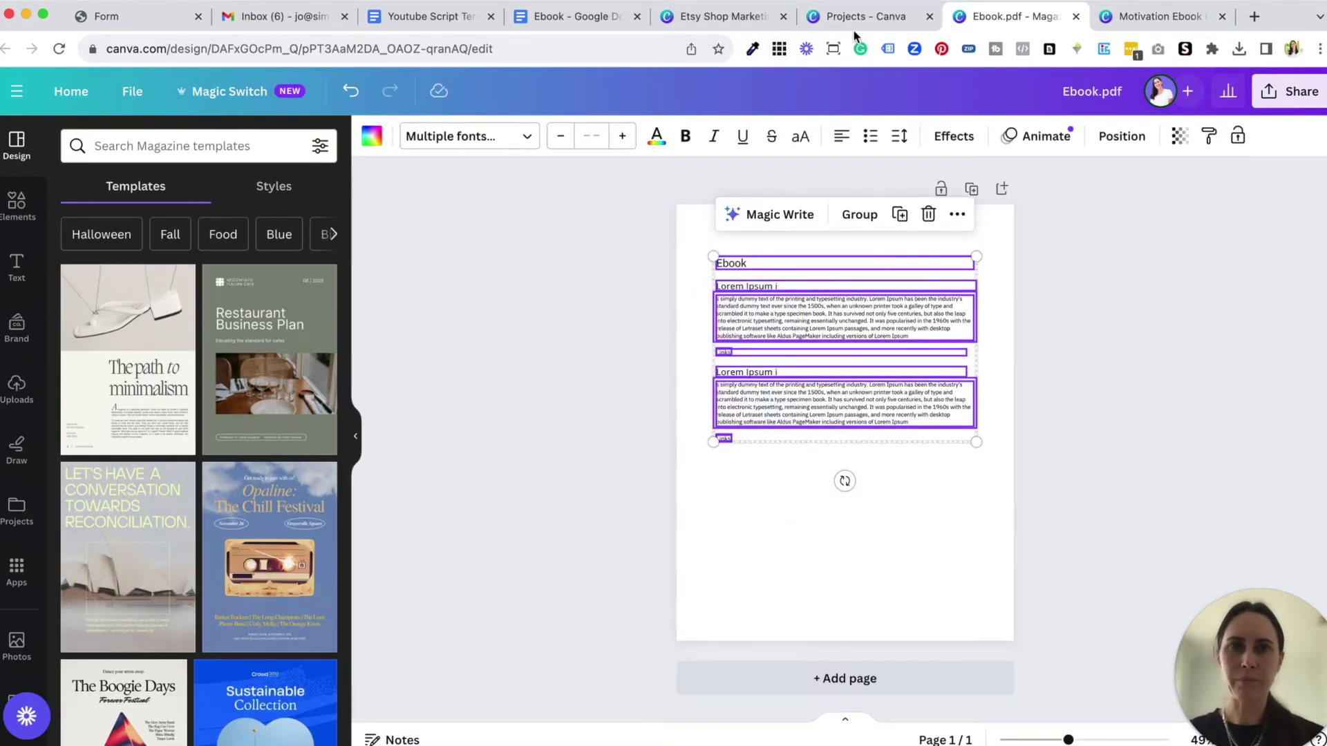
{"action": "left_click", "coordinate": [1134, 16]}
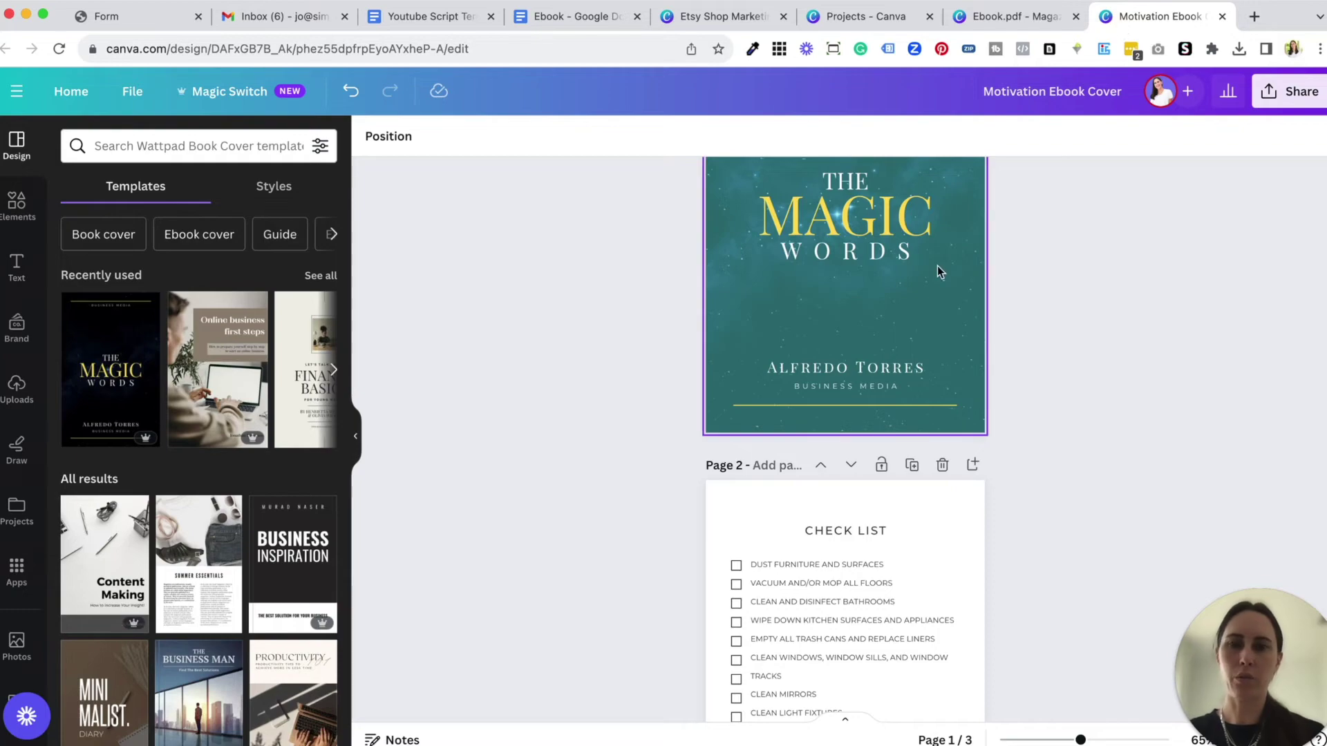
- Add page 4, paste the copied Ebook text, and shrink and position it to fit
{"action": "scroll", "coordinate": [937, 270], "scroll_direction": "down", "scroll_amount": 10}
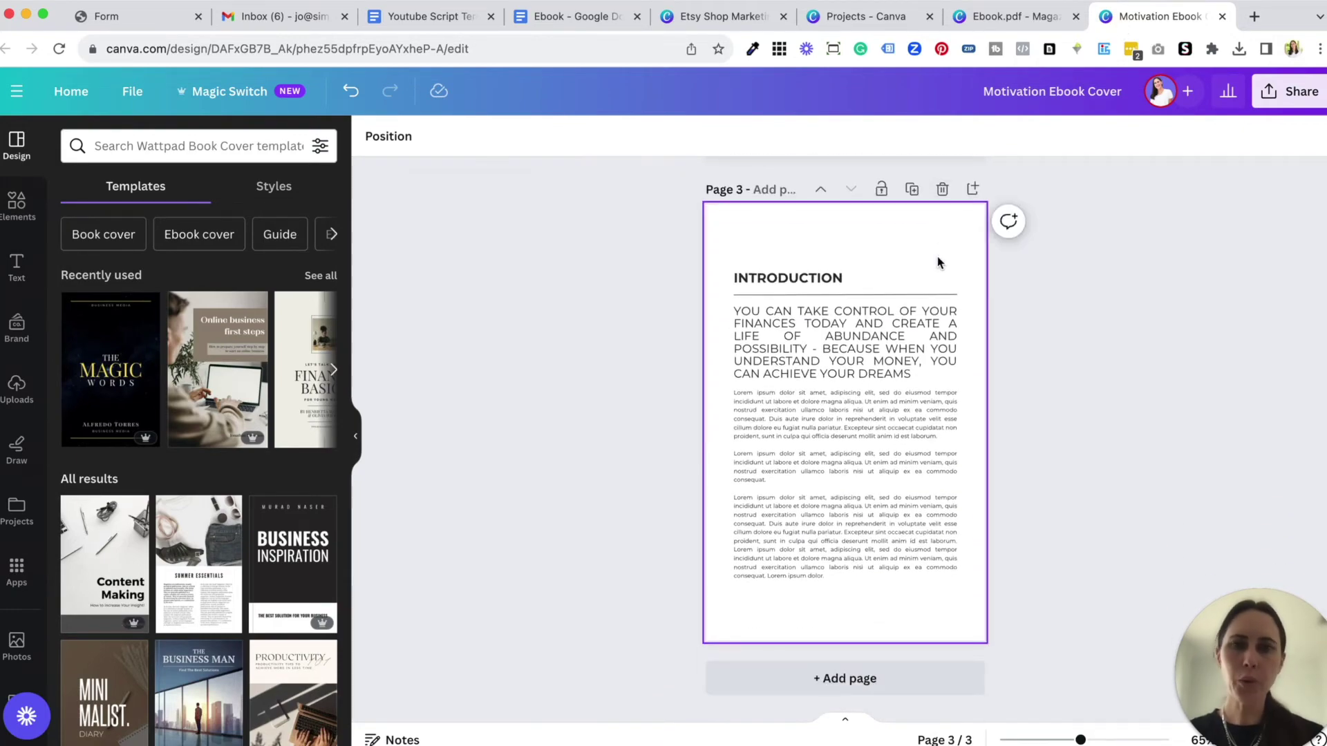
{"action": "left_click", "coordinate": [872, 679]}
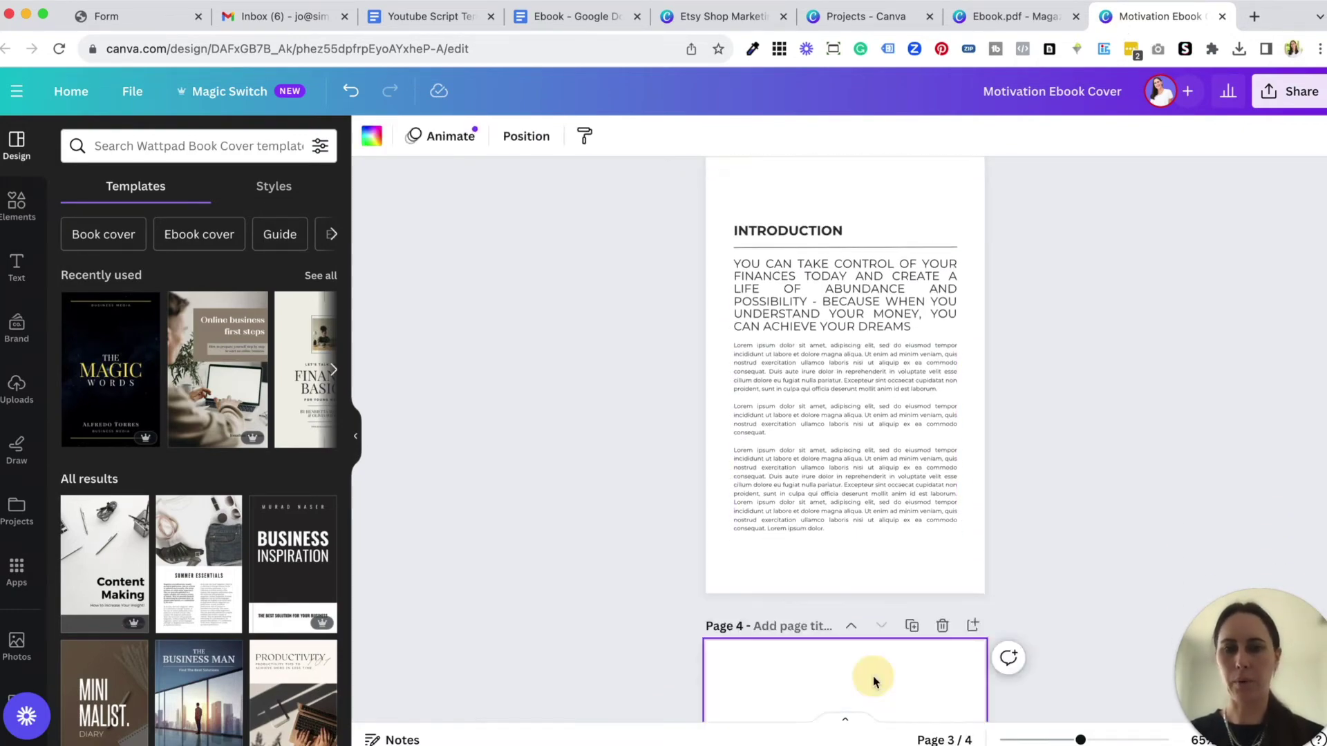
{"action": "left_click", "coordinate": [861, 513]}
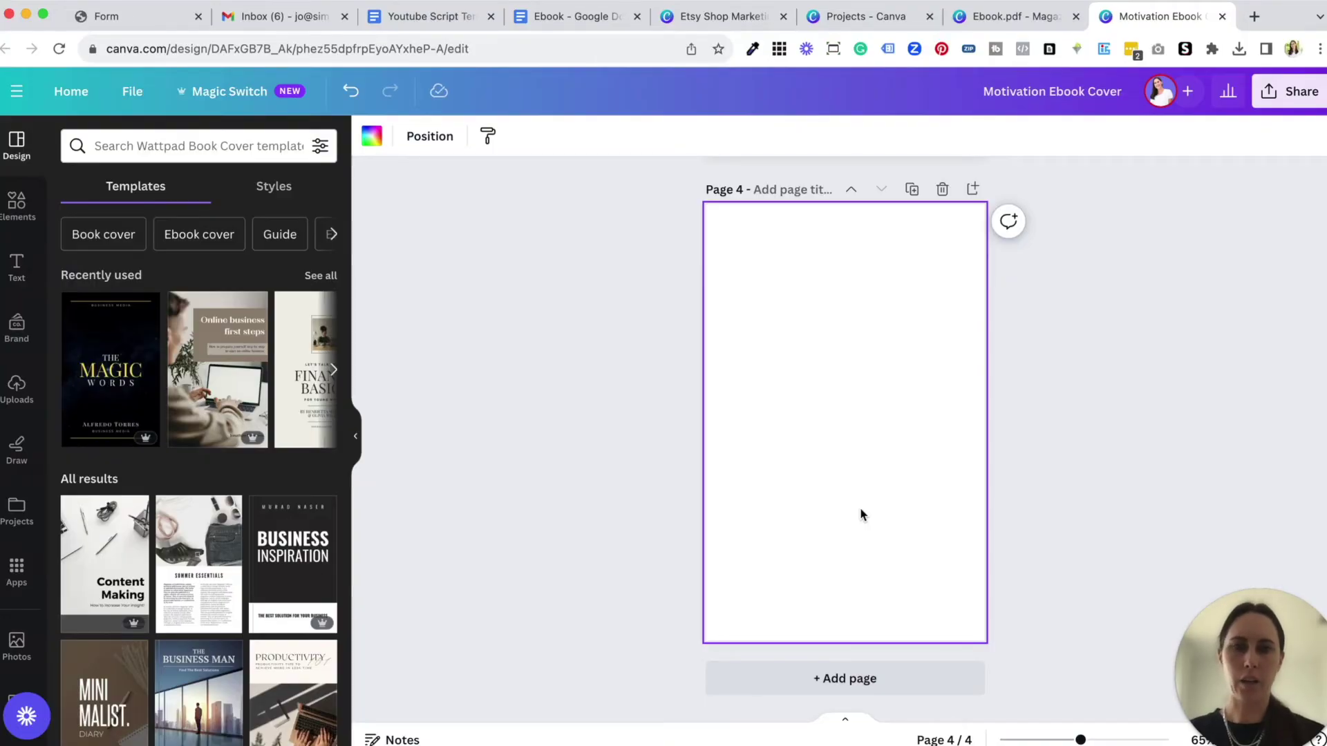
{"action": "key", "text": "super+v"}
{"action": "left_click_drag", "start_coordinate": [847, 370], "coordinate": [876, 414]}
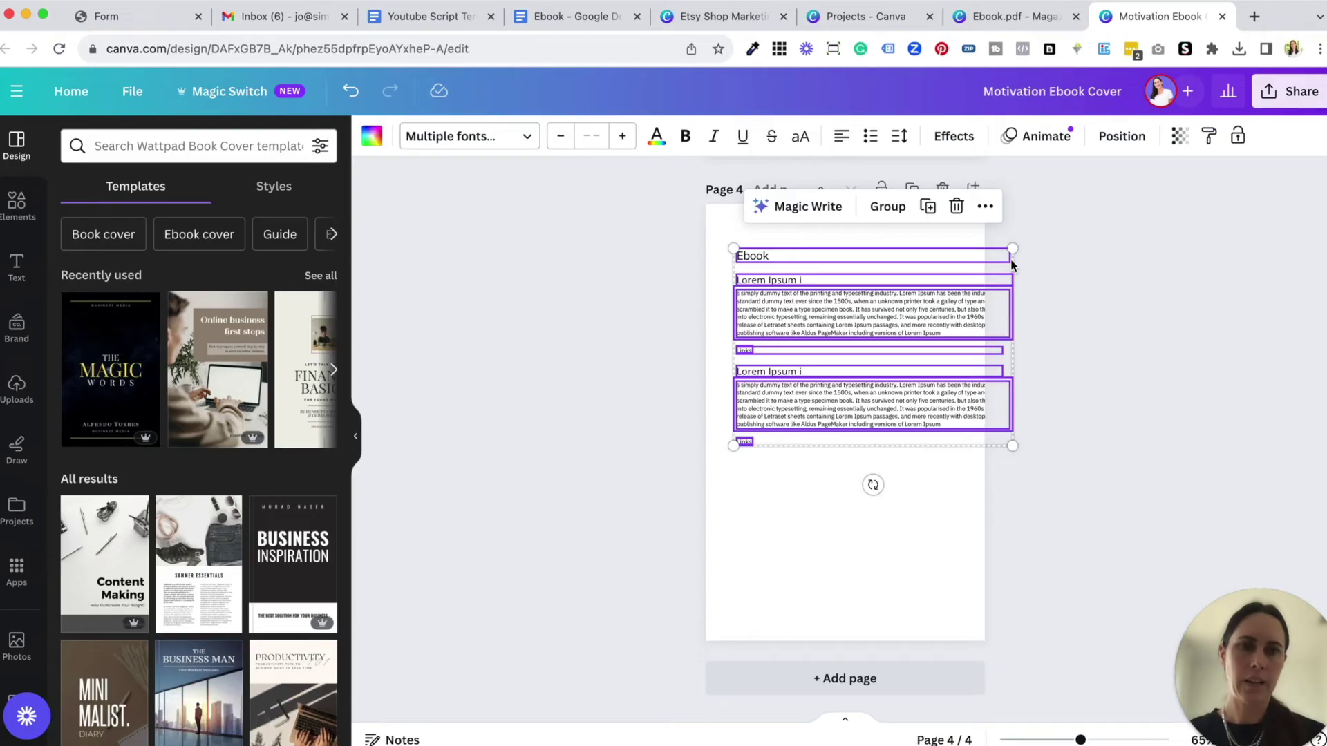
{"action": "left_click_drag", "start_coordinate": [1012, 249], "coordinate": [957, 287]}
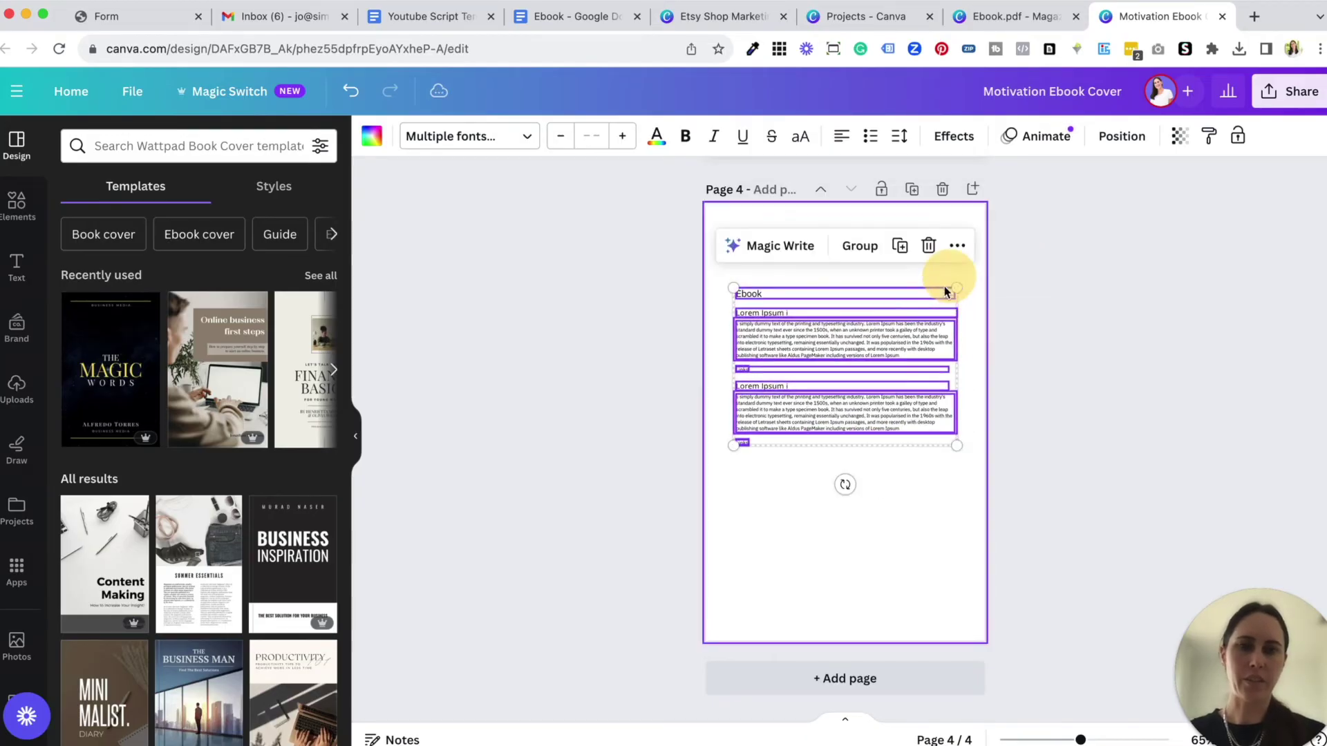
{"action": "left_click_drag", "start_coordinate": [901, 405], "coordinate": [898, 353]}
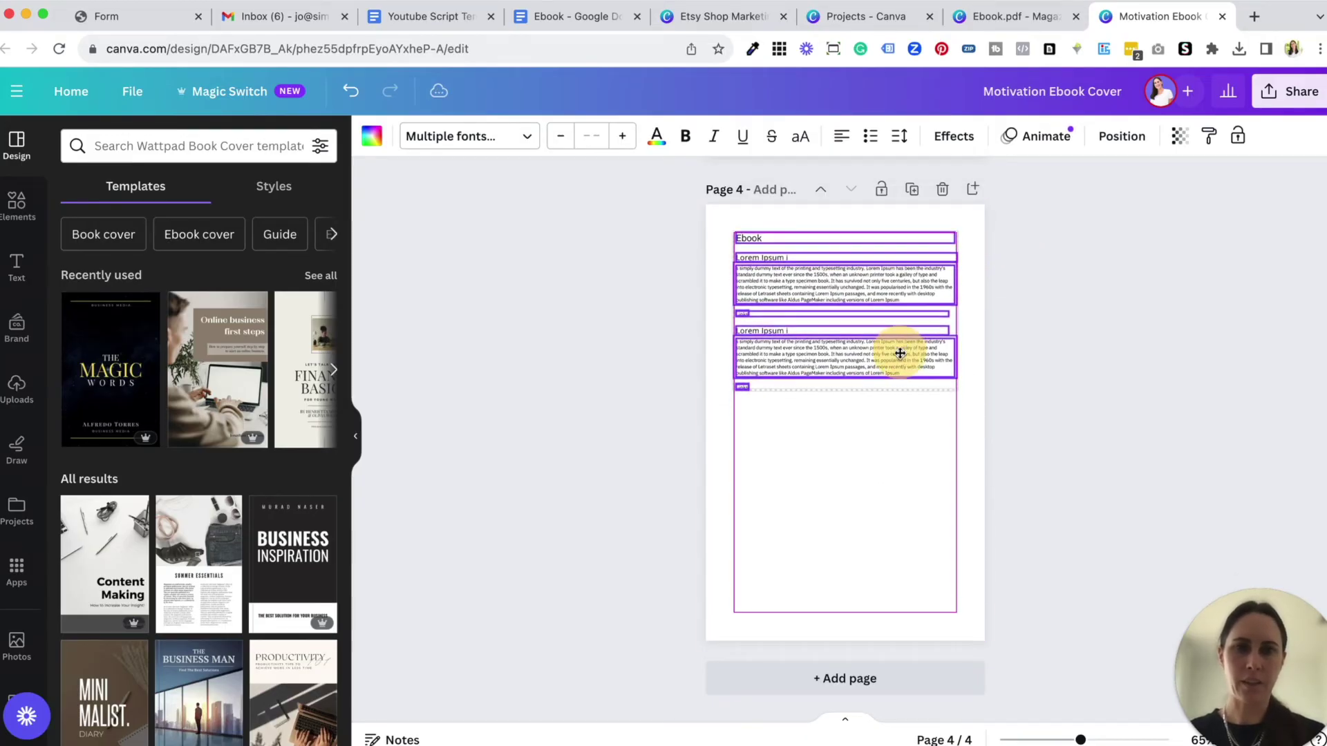
{"action": "left_click", "coordinate": [893, 430]}
{"action": "scroll", "coordinate": [893, 430], "scroll_direction": "up", "scroll_amount": 5}
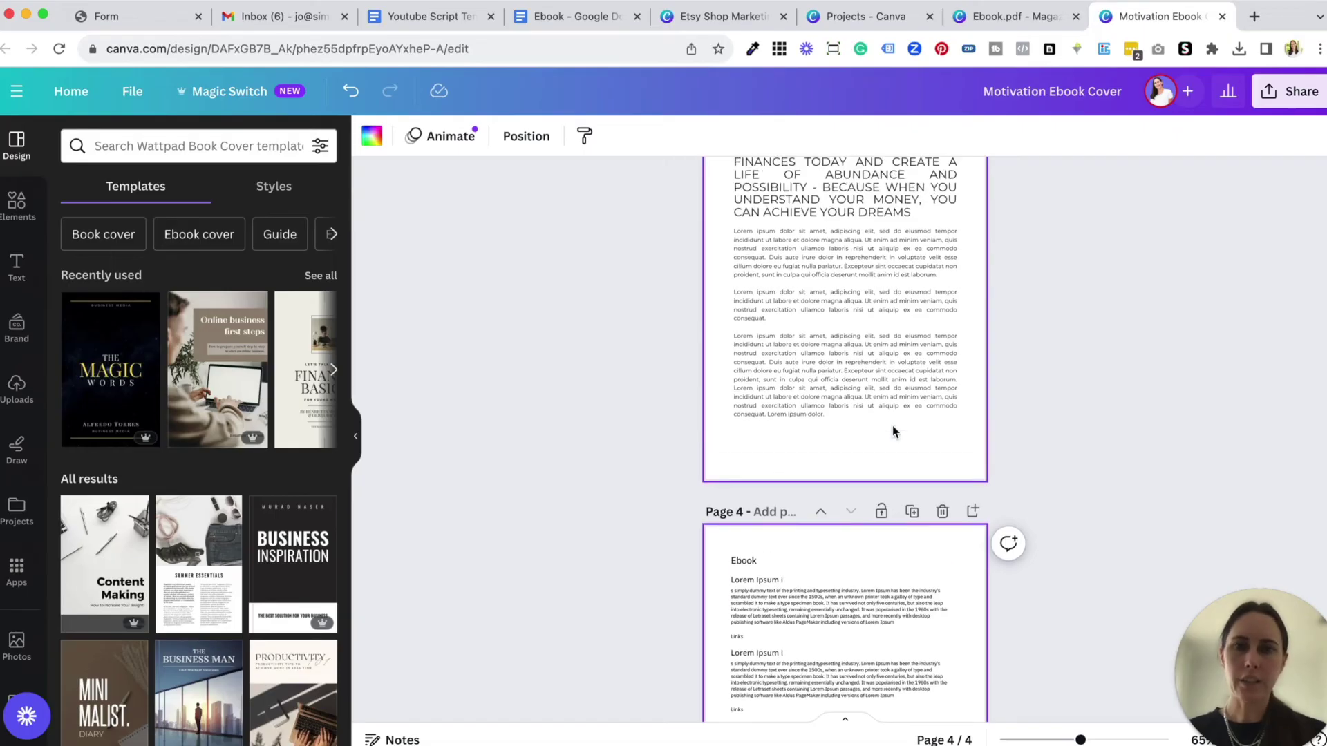
- Replace page 3's Lorem Ipsum body with page 4's 'simply dummy text' paragraph, matching style
{"action": "scroll", "coordinate": [893, 432], "scroll_direction": "up", "scroll_amount": 1}
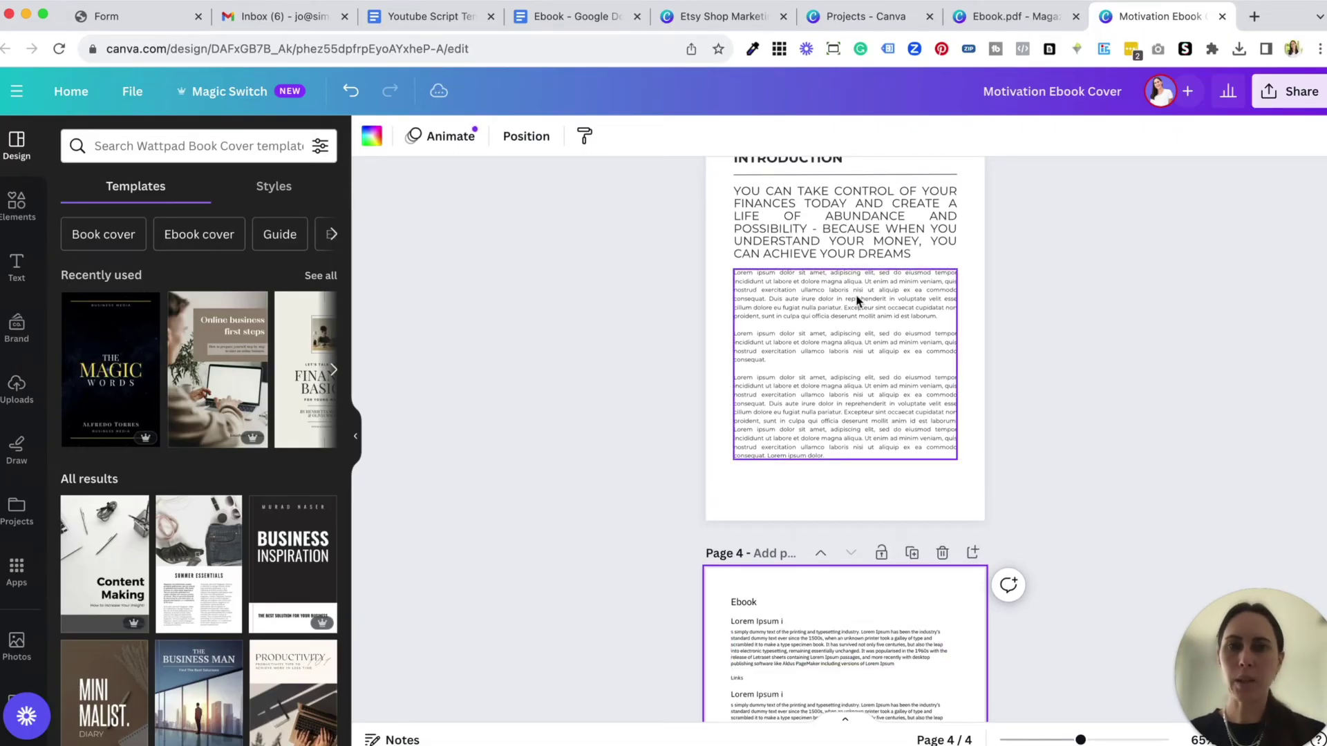
{"action": "double_click", "coordinate": [819, 645]}
{"action": "key", "text": "super+c"}
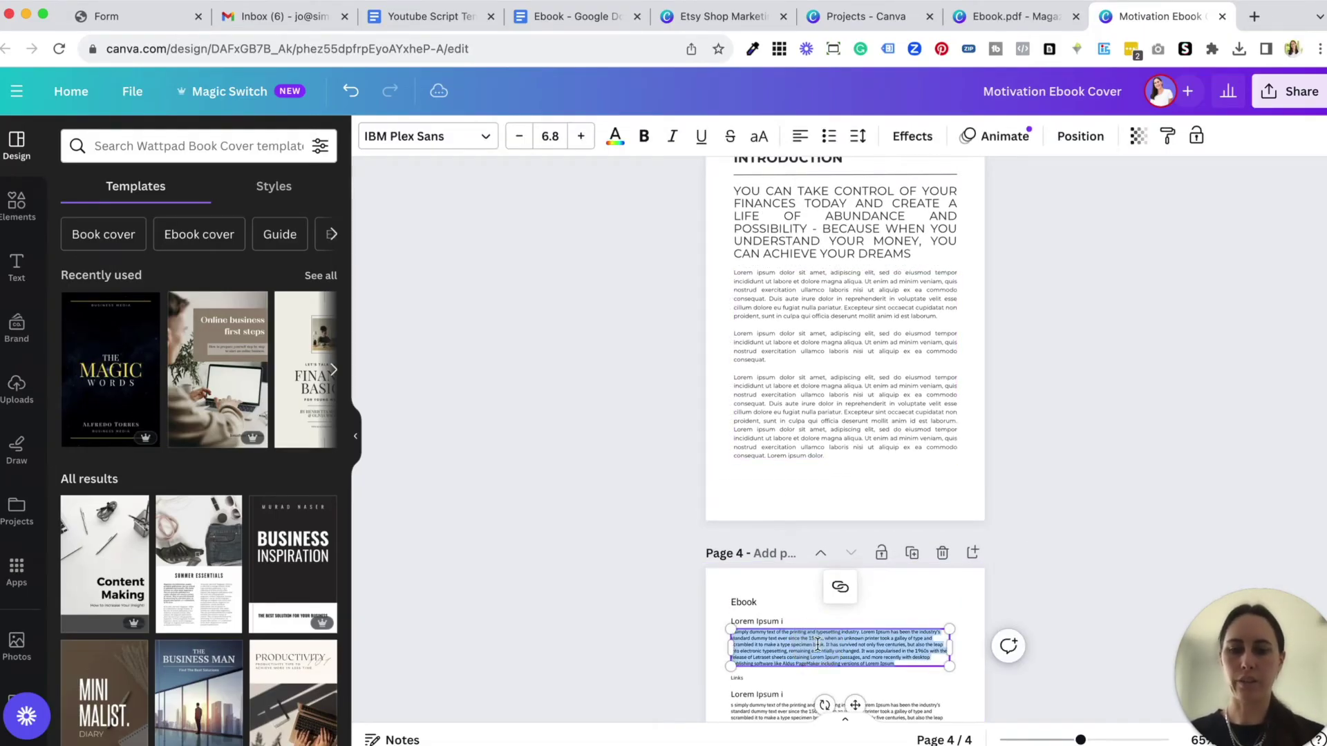
{"action": "left_click", "coordinate": [800, 413]}
{"action": "left_click", "coordinate": [801, 413]}
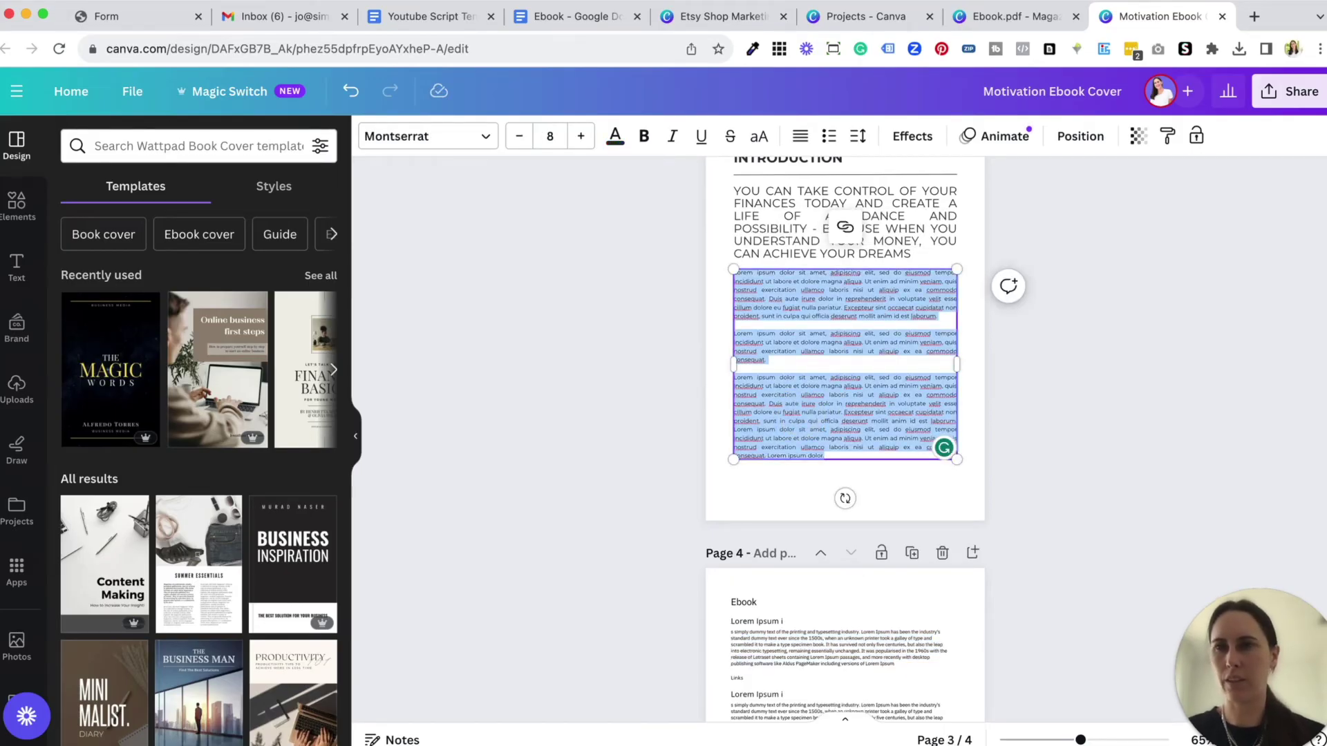
{"action": "left_click", "coordinate": [40, 0]}
{"action": "left_click", "coordinate": [118, 59]}
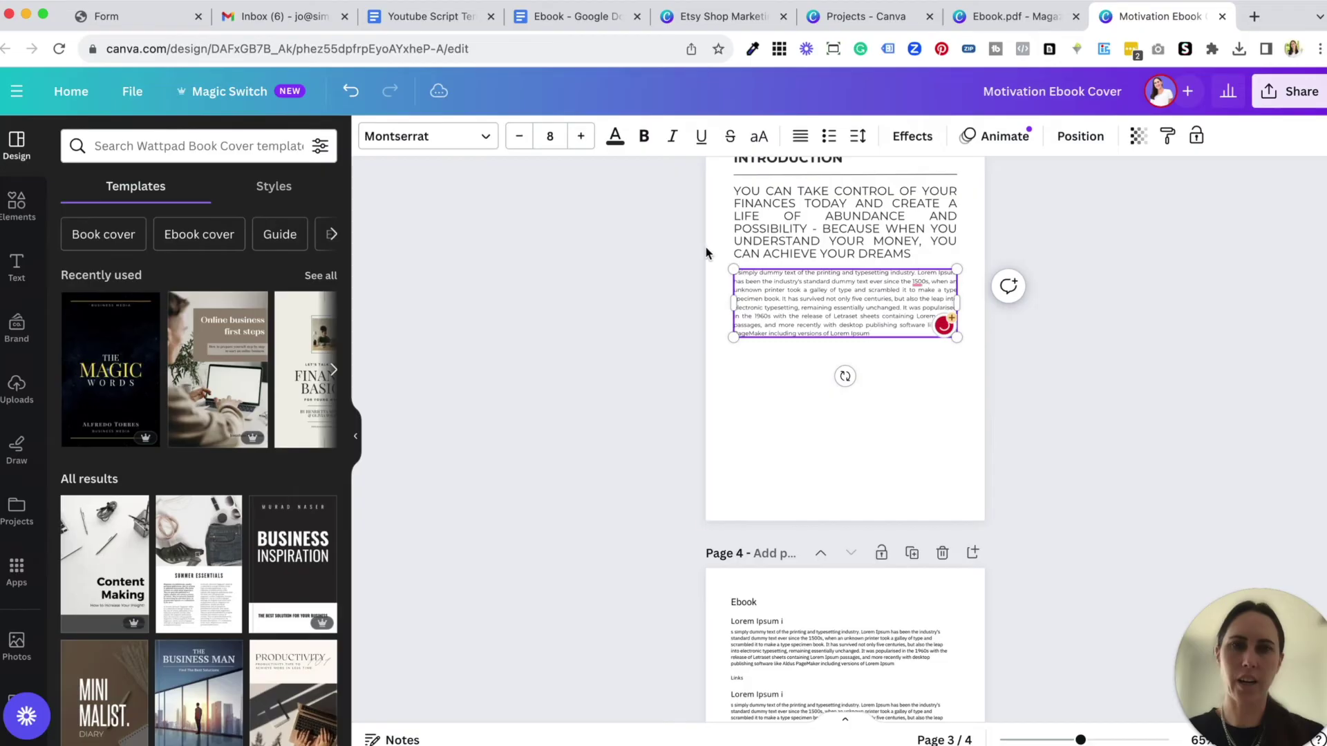
{"action": "left_click", "coordinate": [958, 400]}
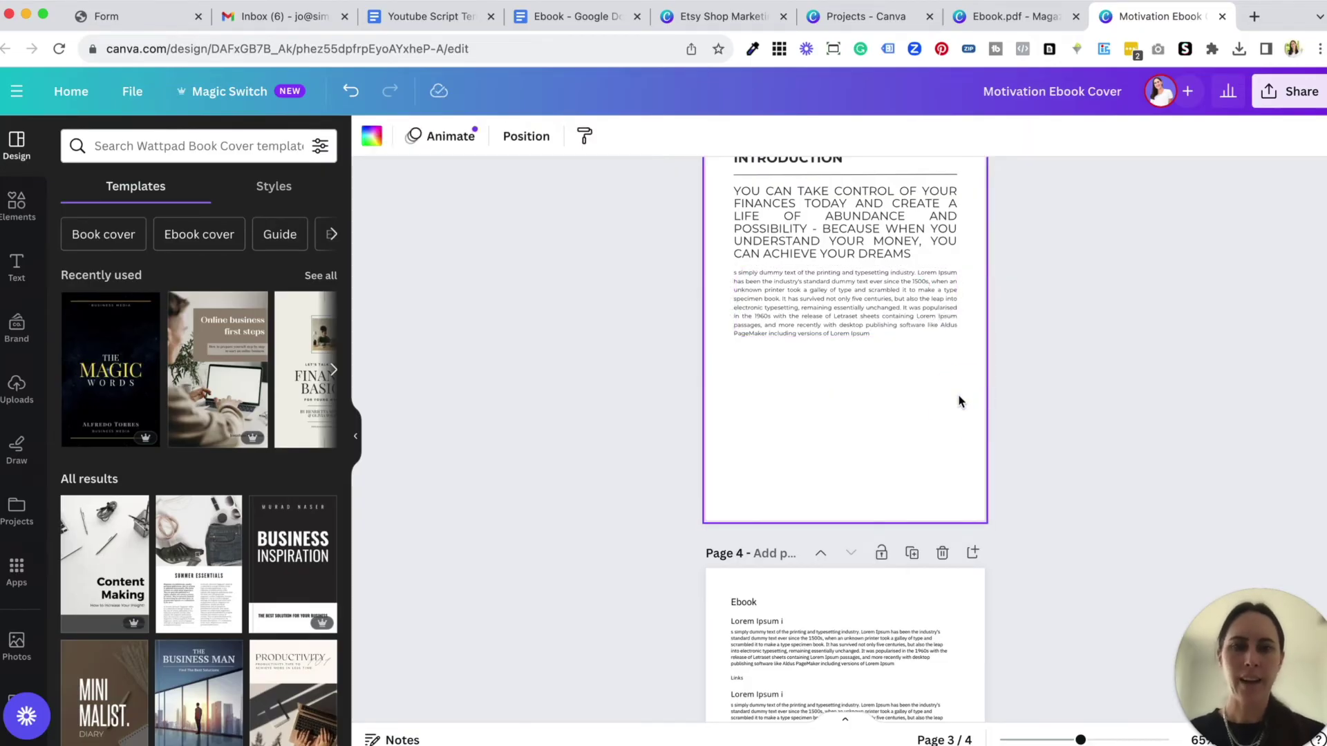
{"action": "scroll", "coordinate": [906, 519], "scroll_direction": "down", "scroll_amount": 3}
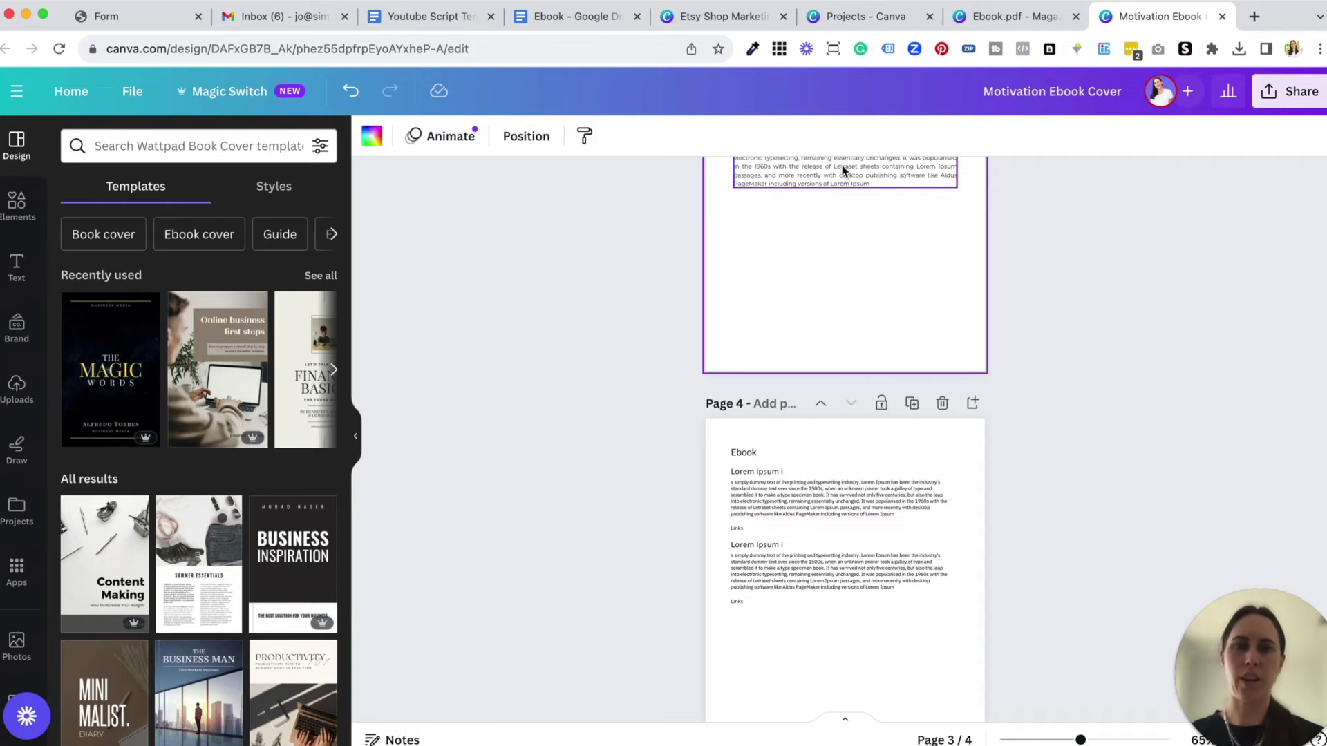
- Set the first Lorem Ipsum paragraph on page 4 to Montserrat
{"action": "scroll", "coordinate": [846, 627], "scroll_direction": "up", "scroll_amount": 4}
{"action": "scroll", "coordinate": [846, 627], "scroll_direction": "down", "scroll_amount": 4}
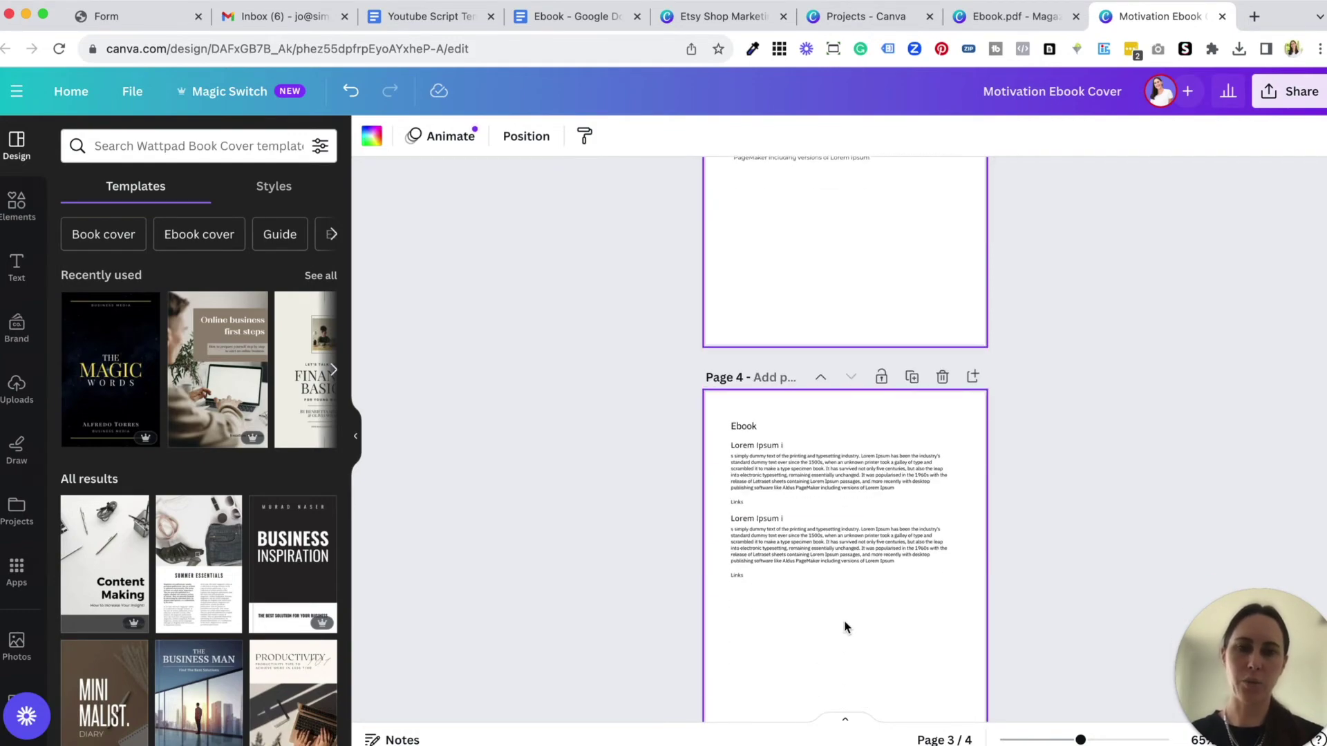
{"action": "left_click", "coordinate": [844, 470]}
{"action": "left_click", "coordinate": [470, 138]}
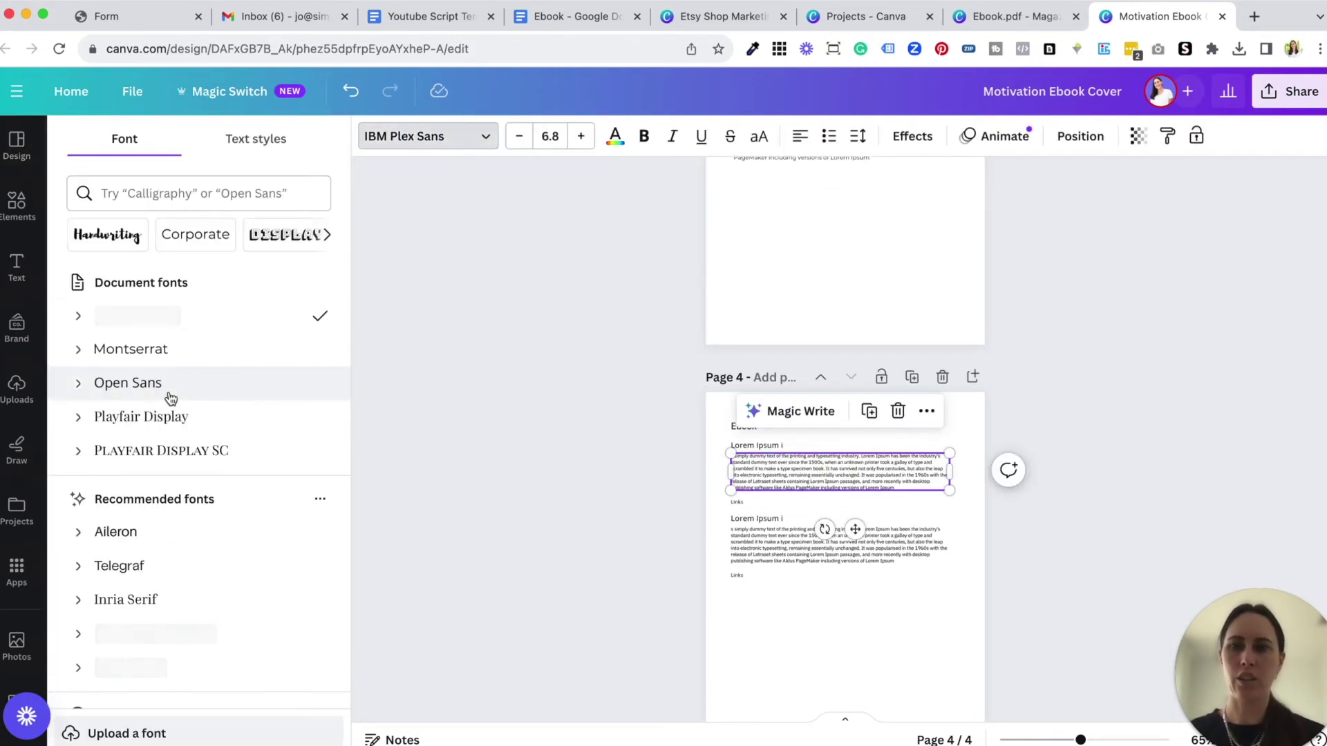
{"action": "left_click", "coordinate": [205, 361]}
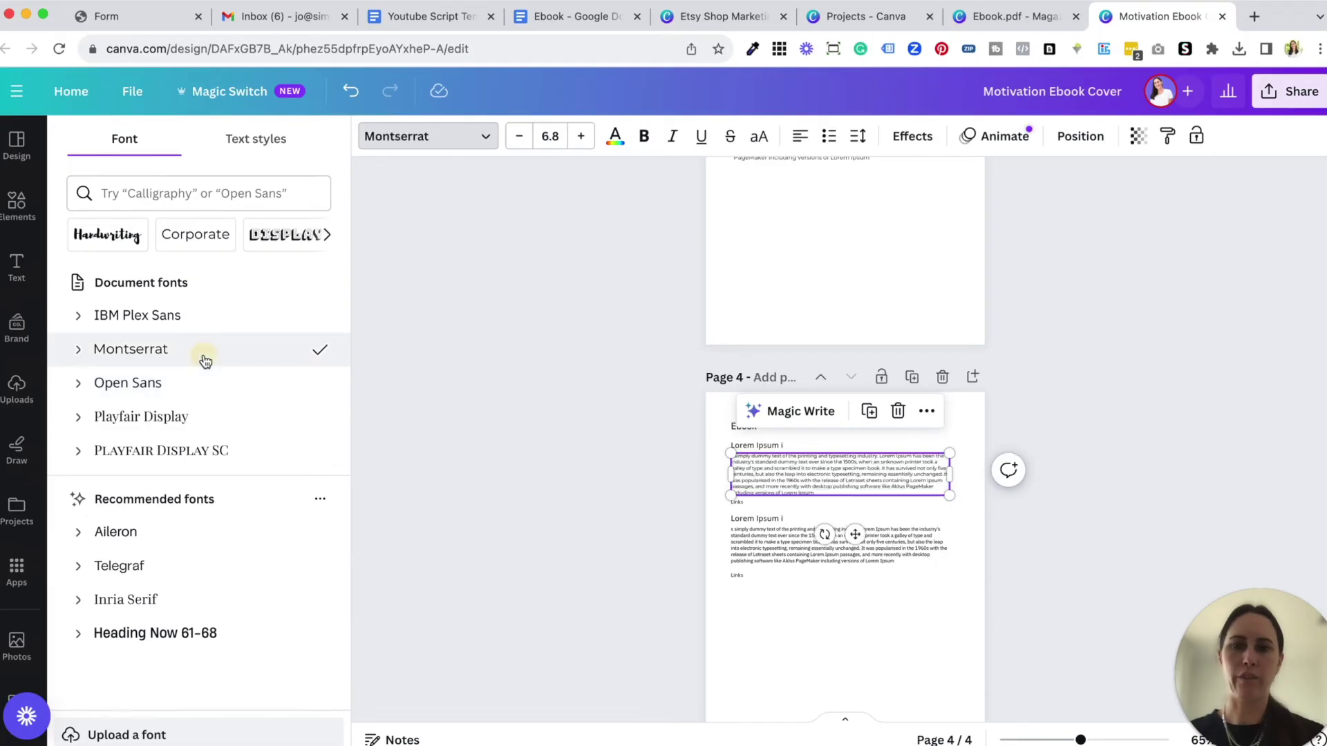
{"action": "left_click", "coordinate": [753, 526]}
{"action": "left_click", "coordinate": [759, 627]}
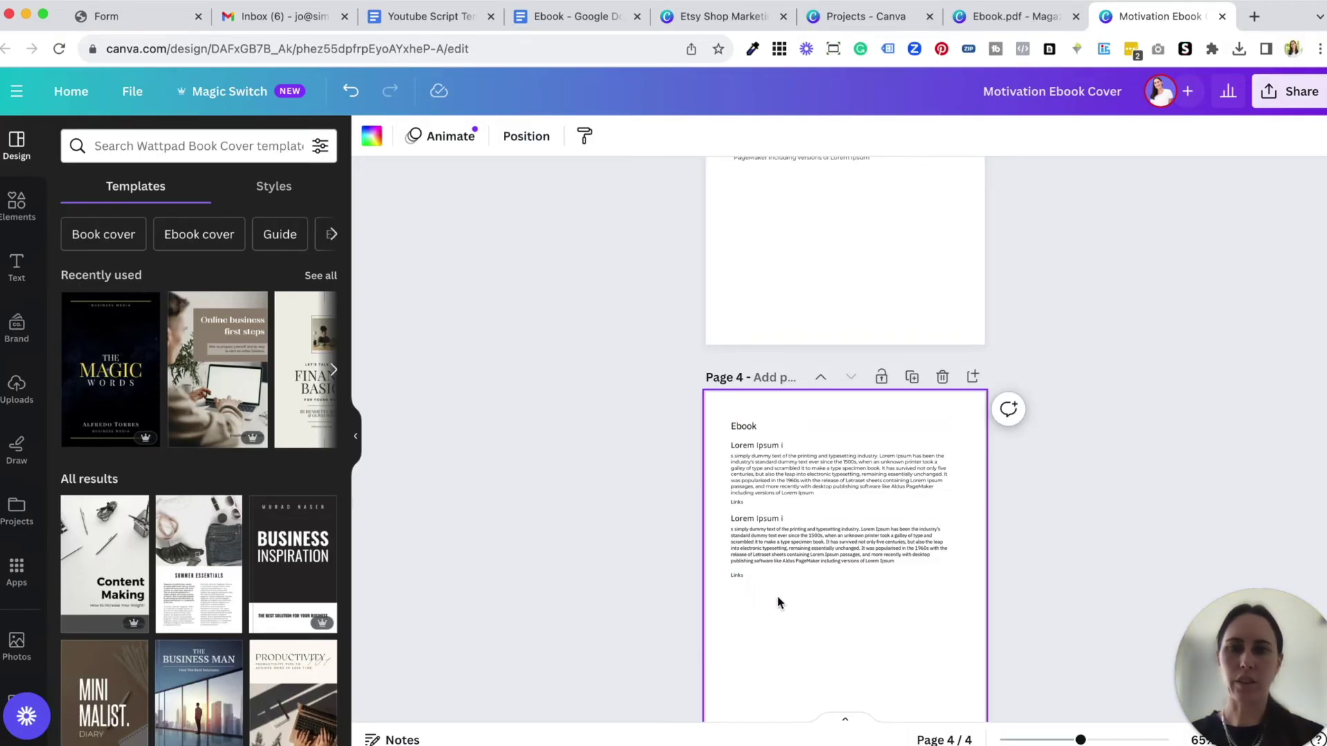
- Scroll through all four pages to review them, then open the Share panel
{"action": "scroll", "coordinate": [779, 603], "scroll_direction": "up", "scroll_amount": 10}
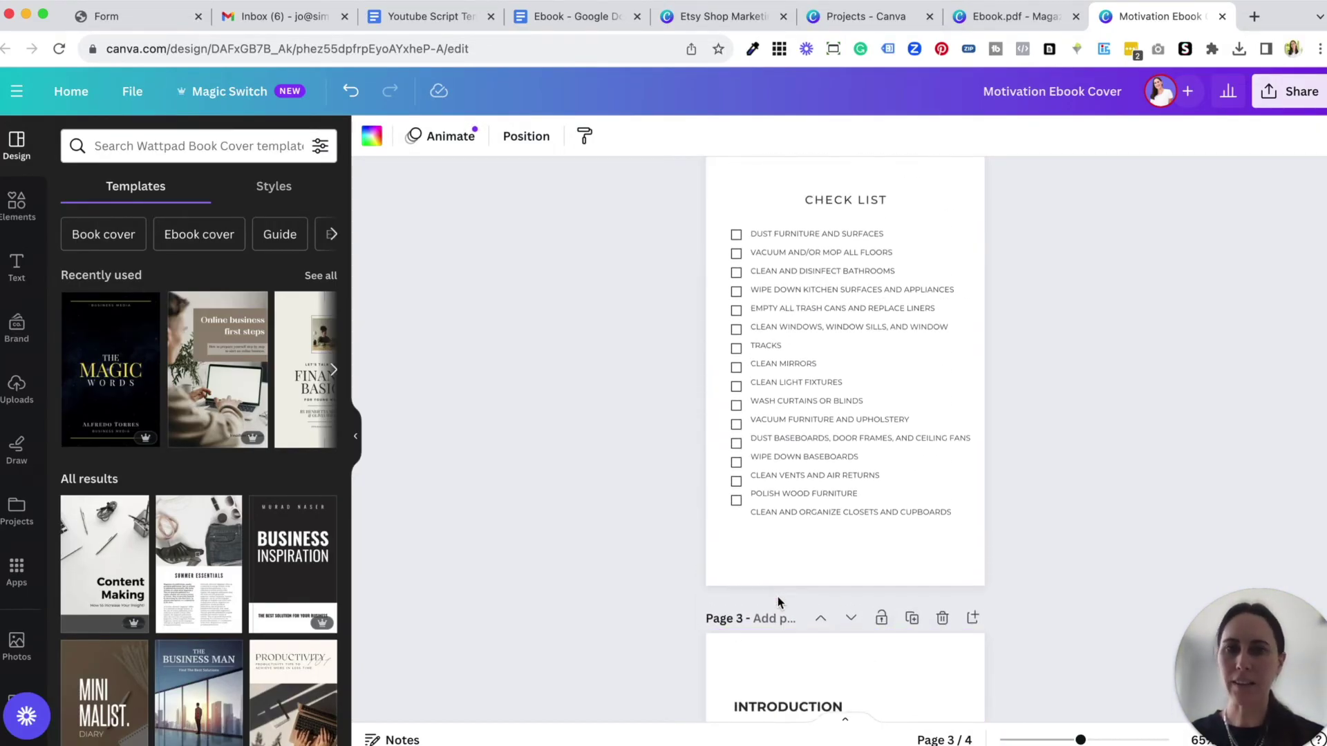
{"action": "scroll", "coordinate": [778, 595], "scroll_direction": "up", "scroll_amount": 10}
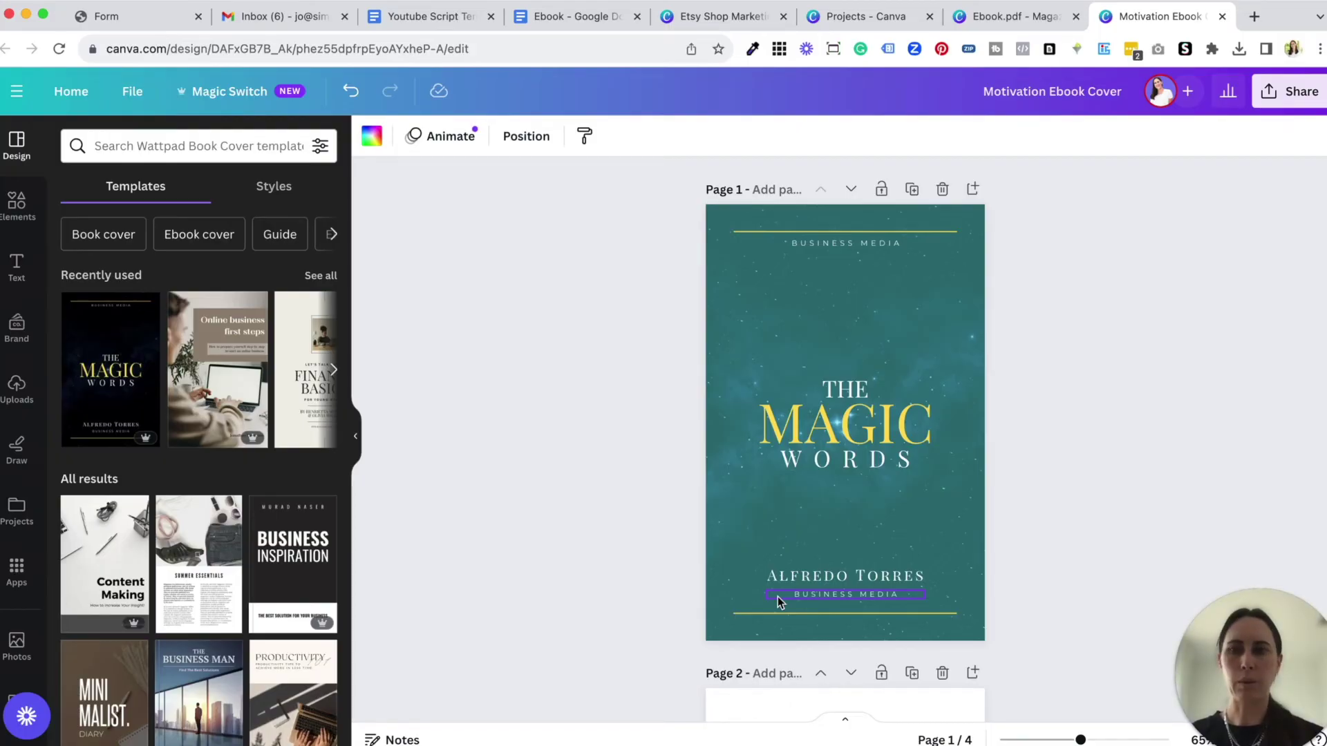
{"action": "scroll", "coordinate": [824, 518], "scroll_direction": "down", "scroll_amount": 2}
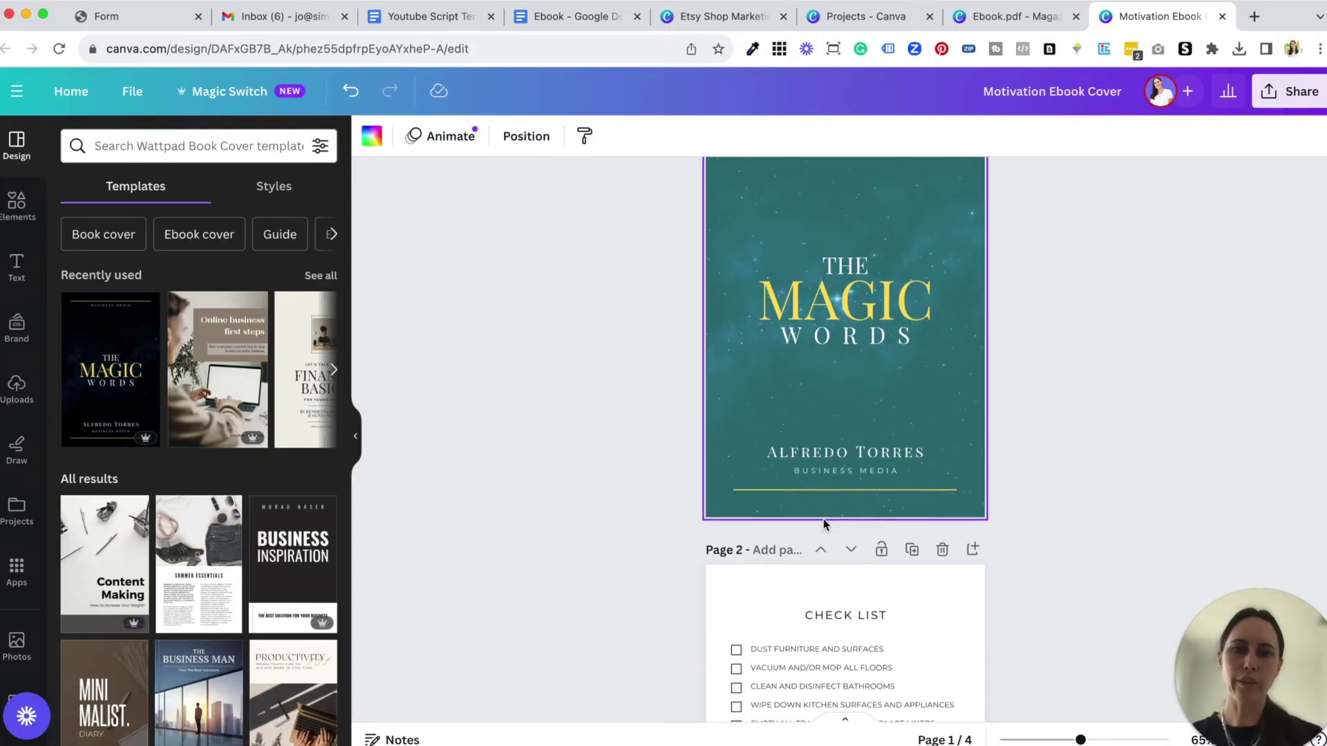
{"action": "scroll", "coordinate": [823, 518], "scroll_direction": "down", "scroll_amount": 12}
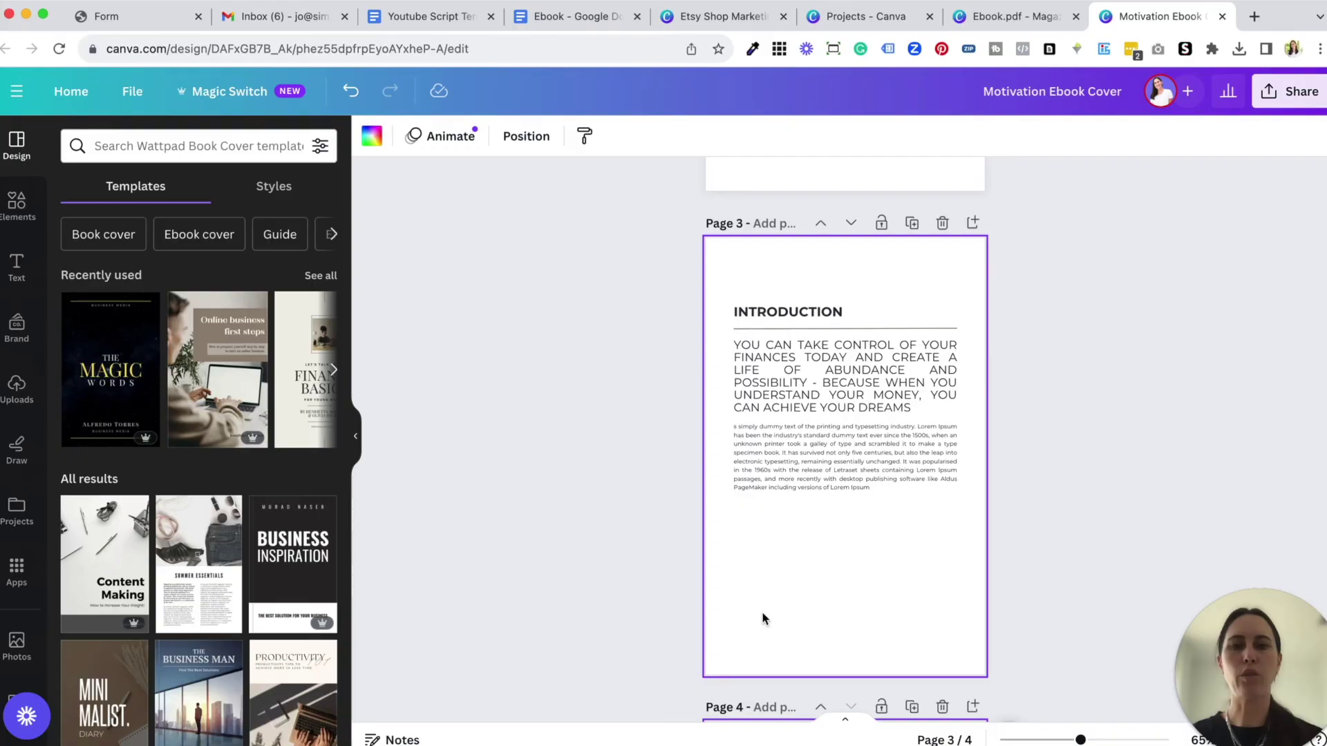
{"action": "scroll", "coordinate": [763, 619], "scroll_direction": "down", "scroll_amount": 2}
{"action": "scroll", "coordinate": [574, 640], "scroll_direction": "down", "scroll_amount": 2}
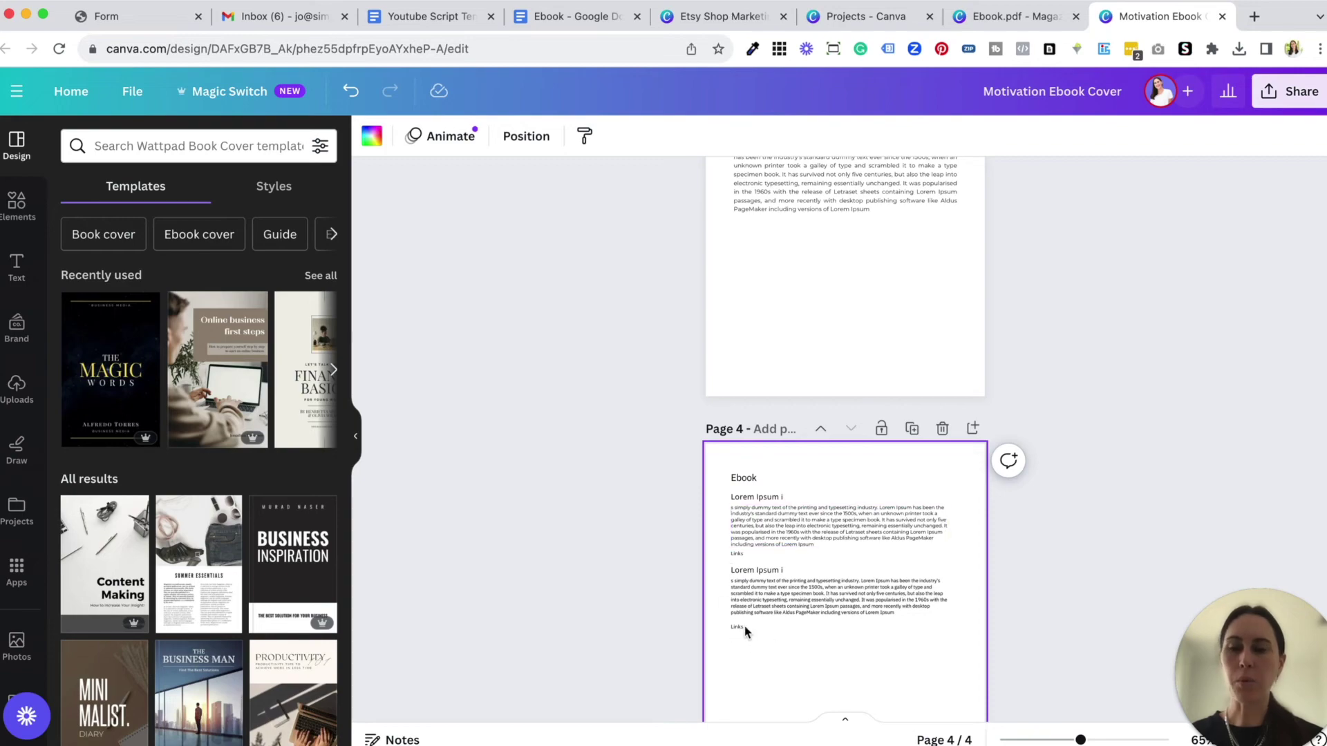
{"action": "left_click", "coordinate": [799, 592]}
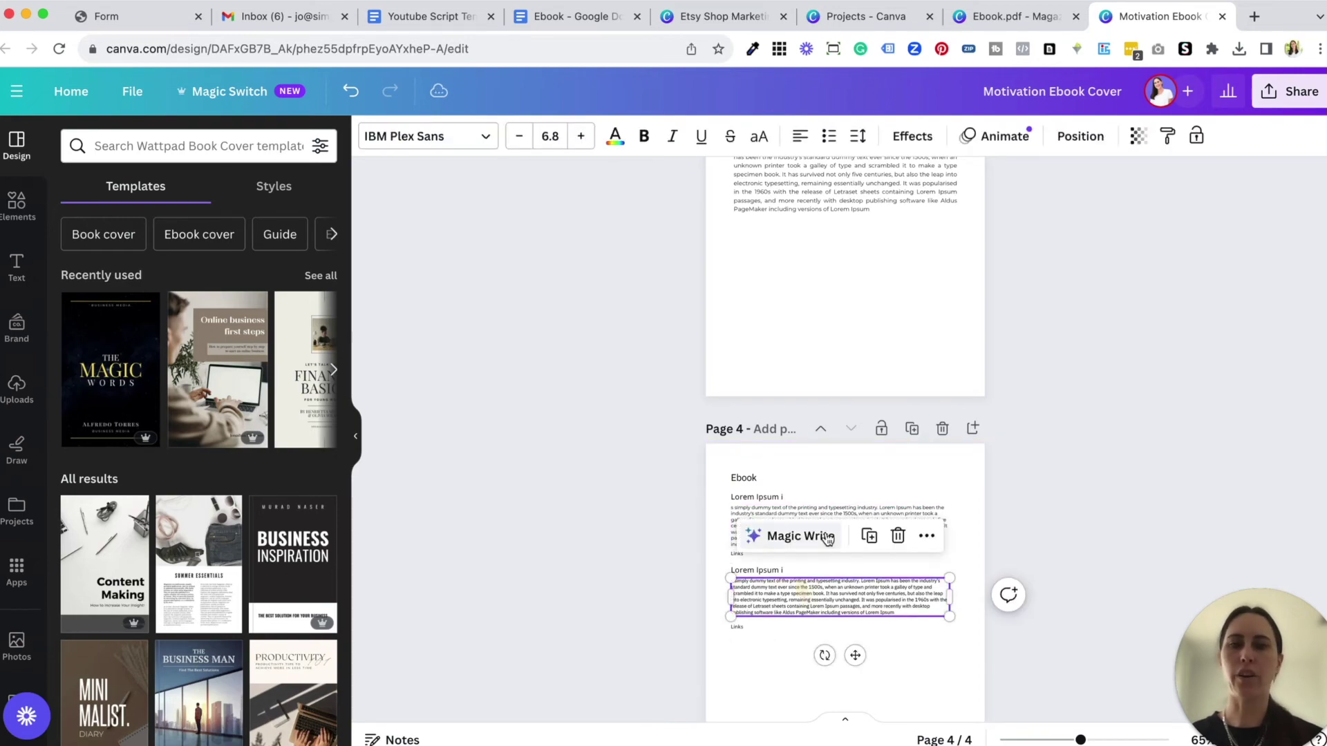
{"action": "left_click", "coordinate": [739, 690]}
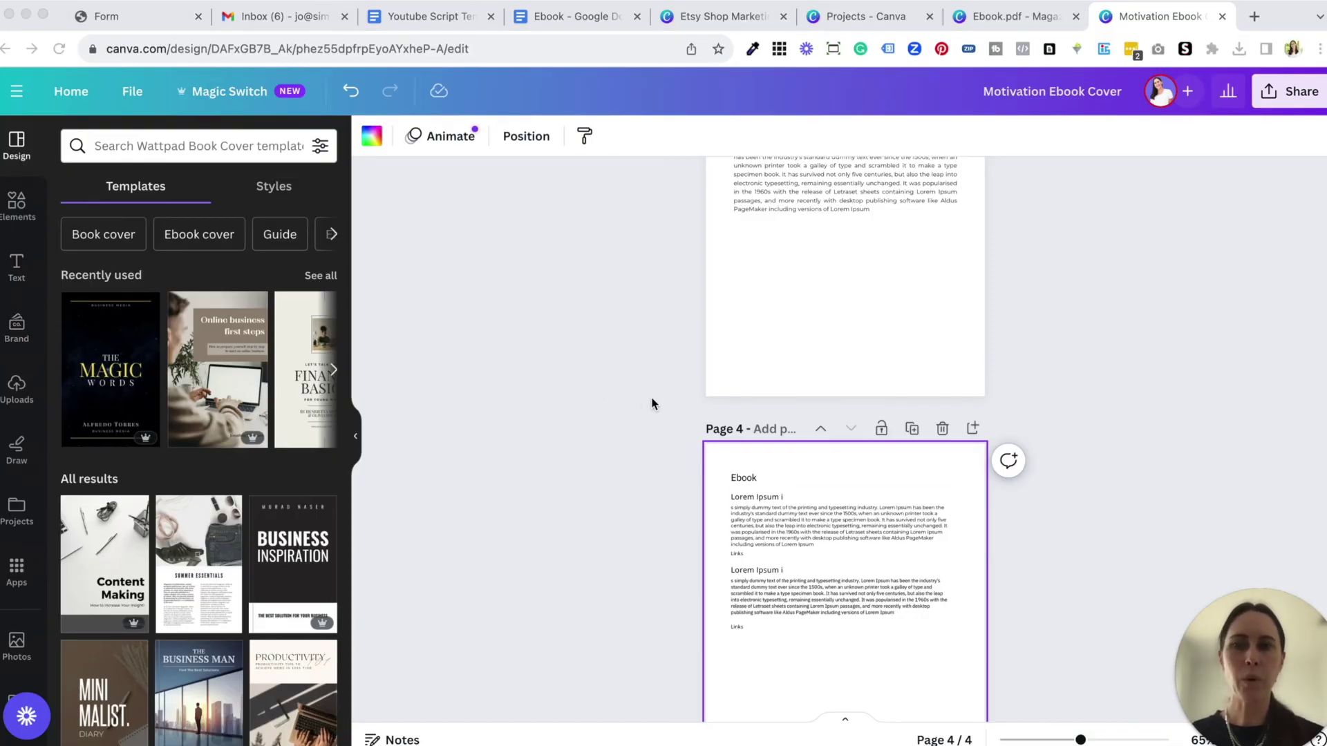
{"action": "left_click", "coordinate": [1284, 94]}
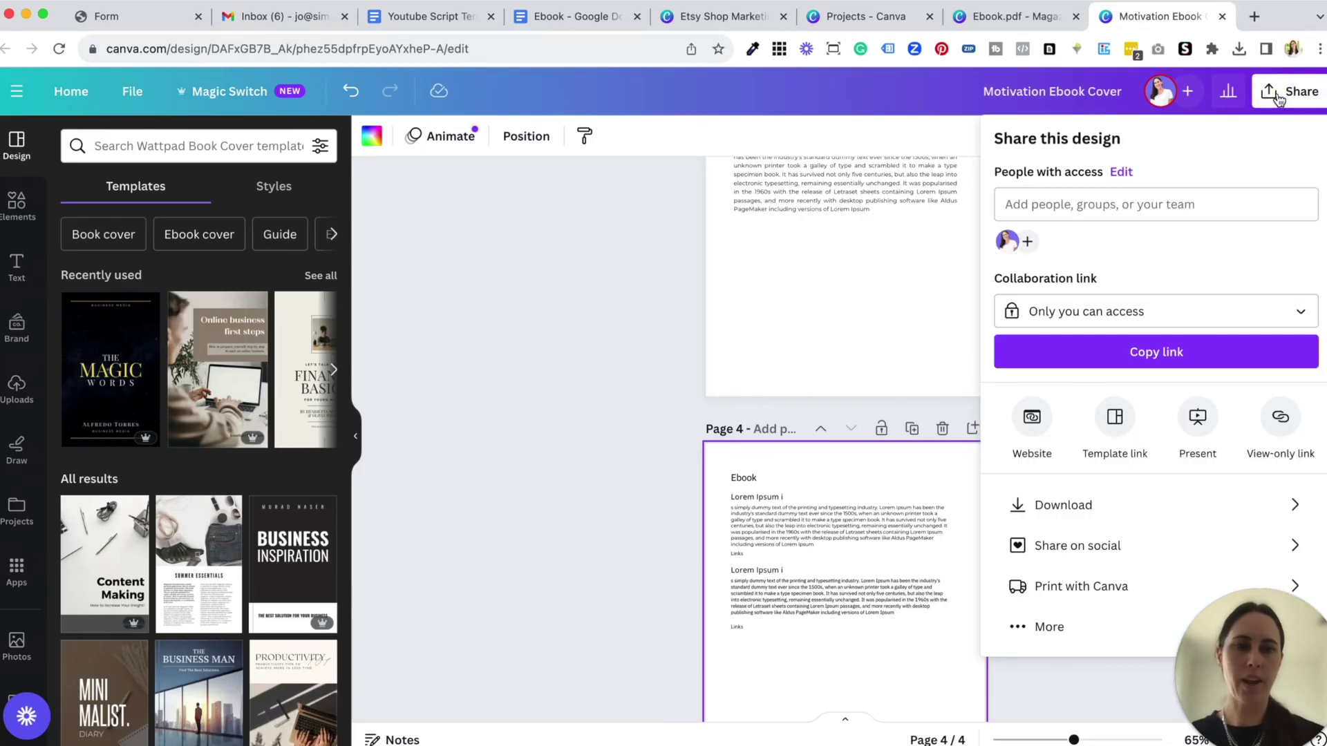
- Download all four ebook pages as a PDF Standard file
{"action": "left_click", "coordinate": [1095, 505]}
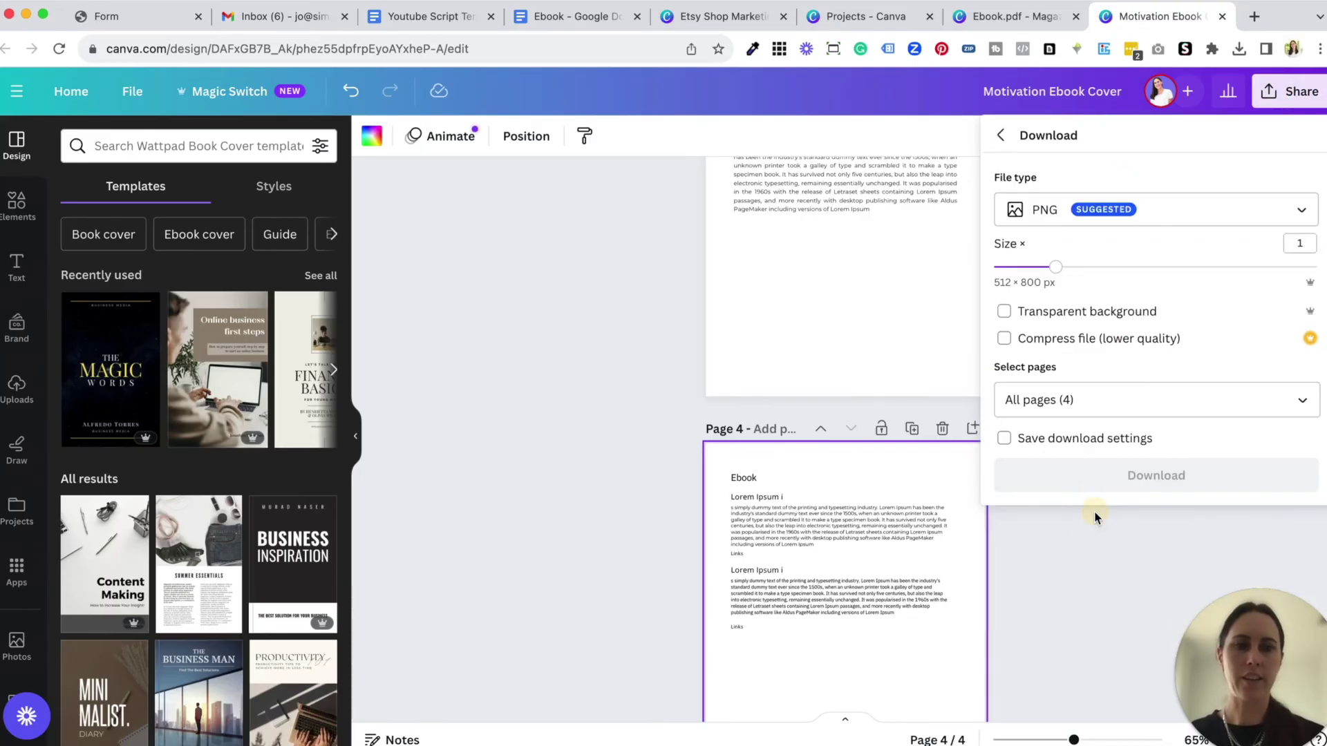
{"action": "left_click", "coordinate": [1159, 213]}
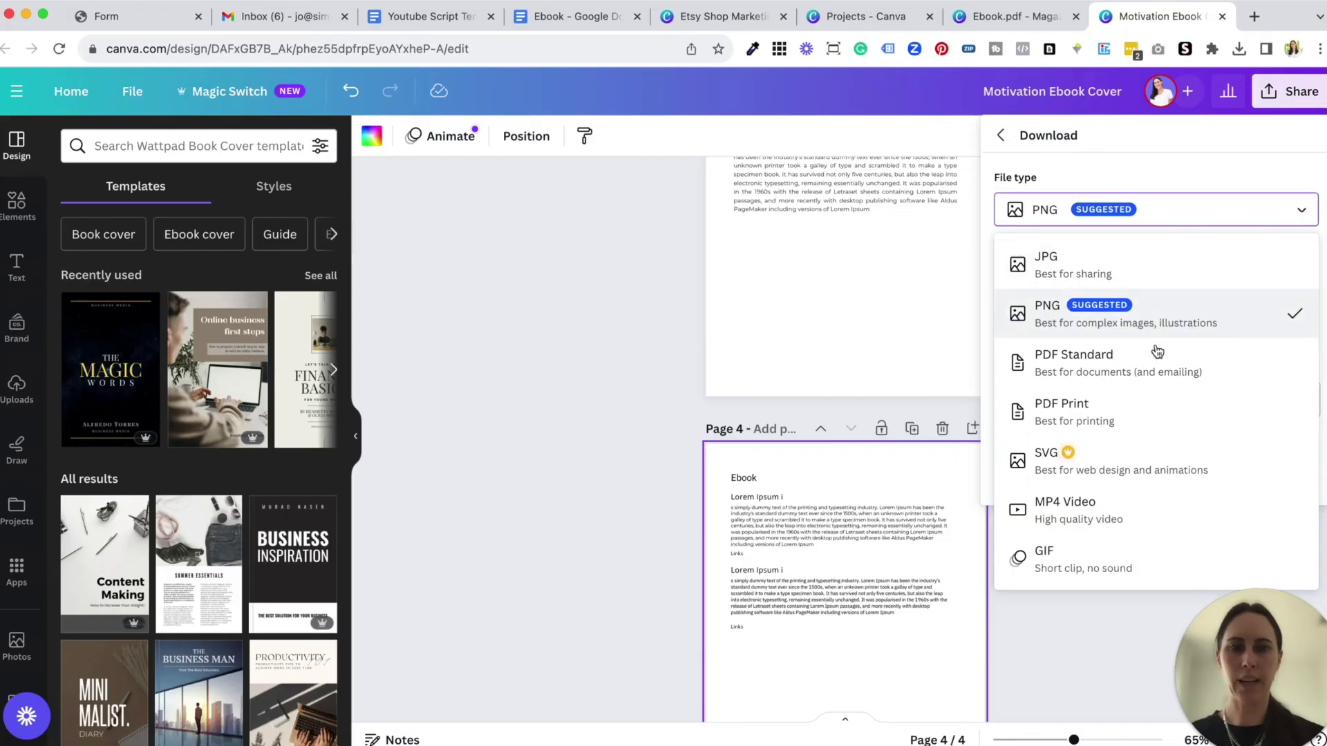
{"action": "left_click", "coordinate": [1157, 380]}
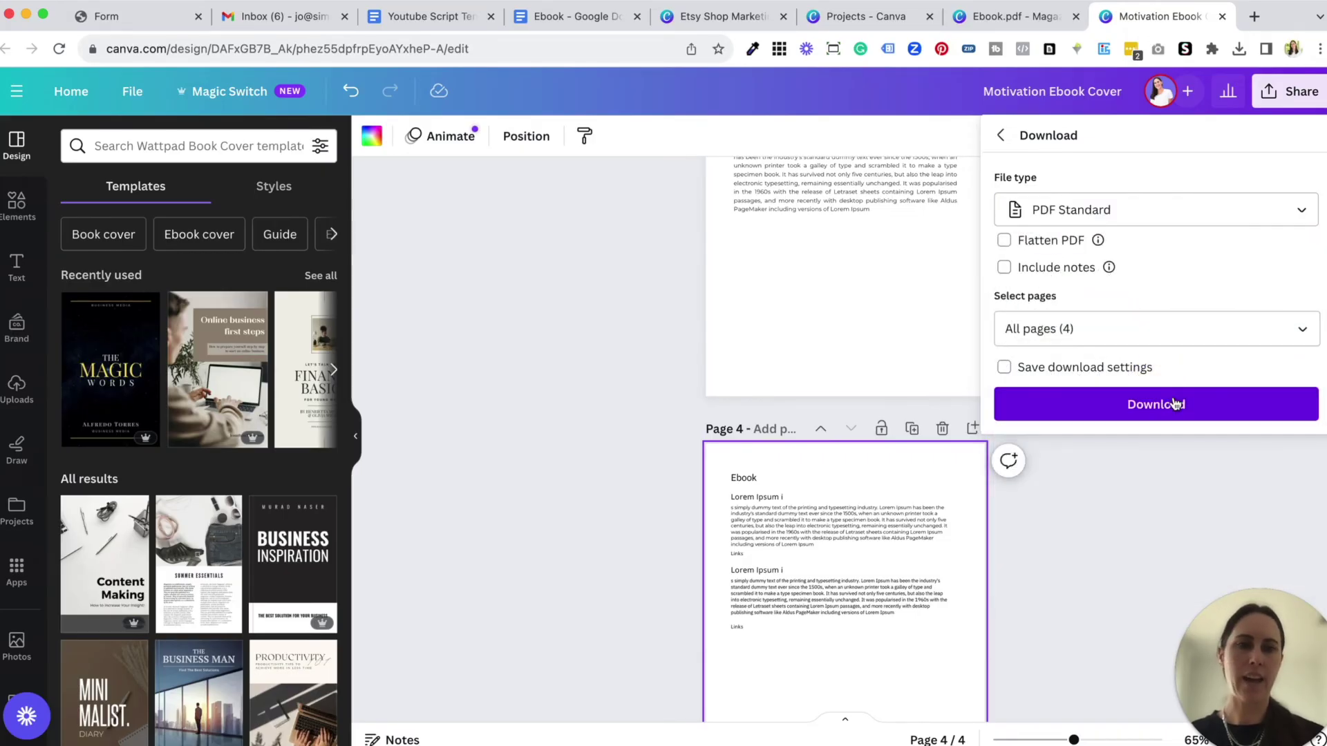
{"action": "left_click", "coordinate": [1173, 405]}
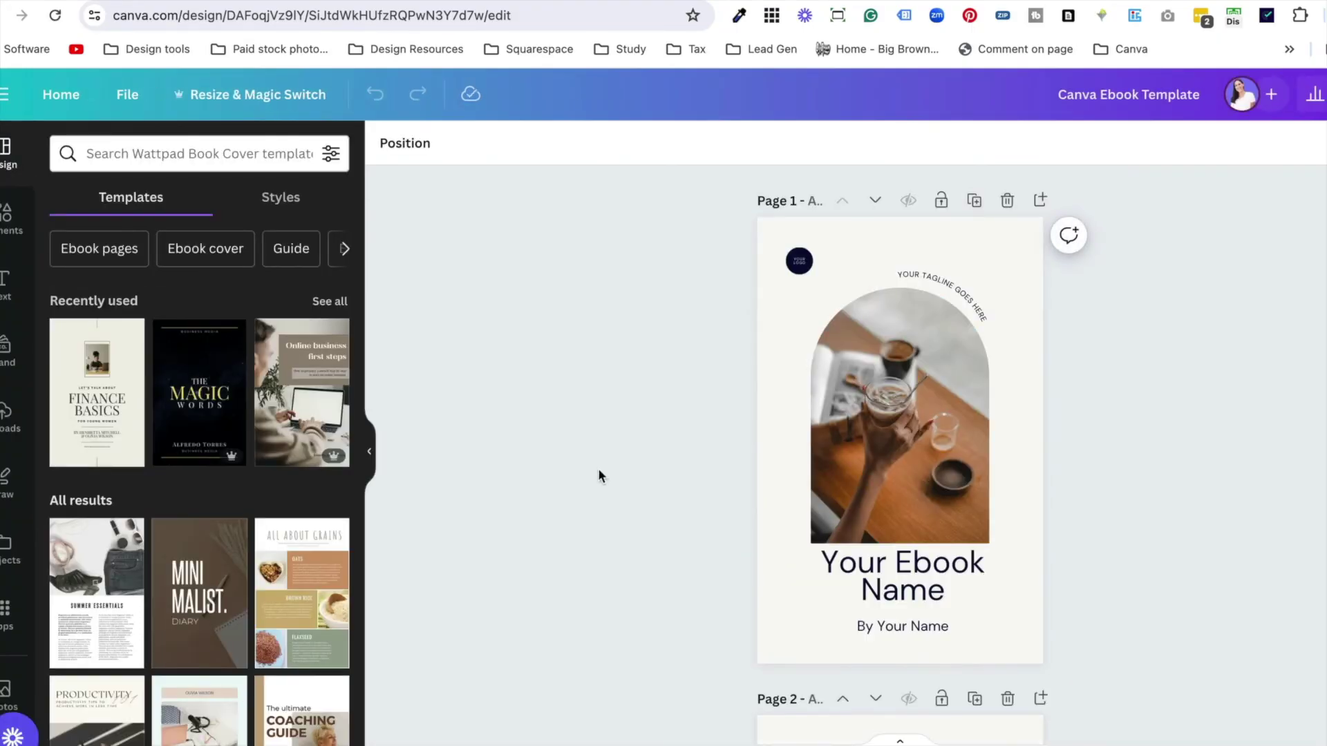
- Change the template cover's off-white background to the violet Default colors swatch
{"action": "left_click", "coordinate": [782, 388]}
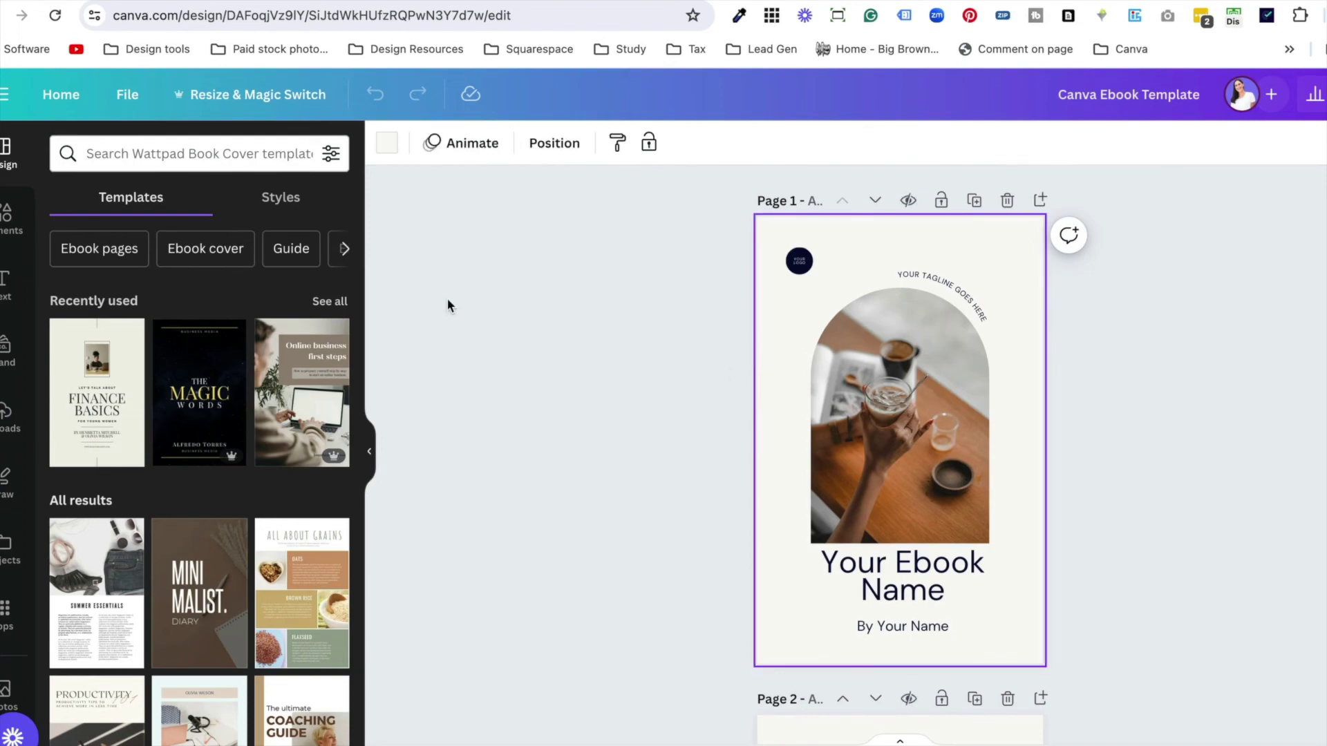
{"action": "left_click", "coordinate": [389, 152]}
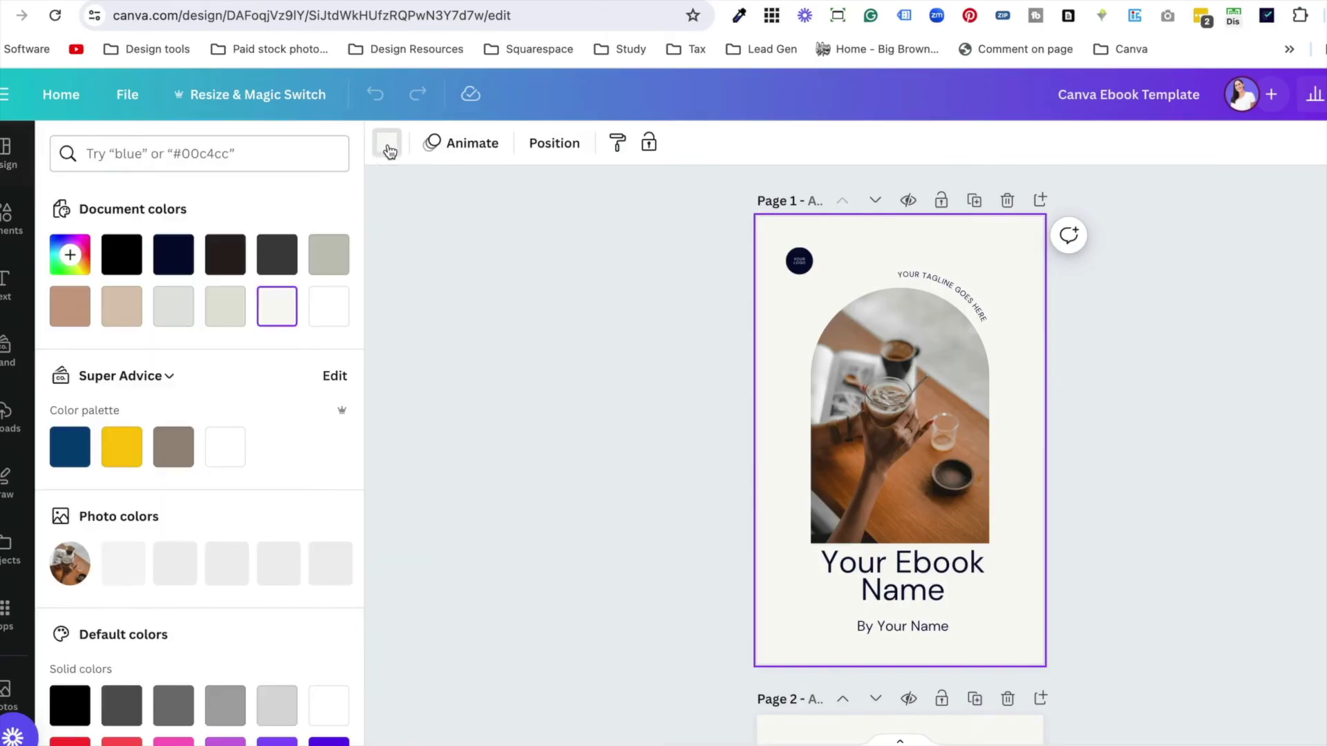
{"action": "scroll", "coordinate": [290, 319], "scroll_direction": "down", "scroll_amount": 1}
{"action": "scroll", "coordinate": [290, 319], "scroll_direction": "down", "scroll_amount": 5}
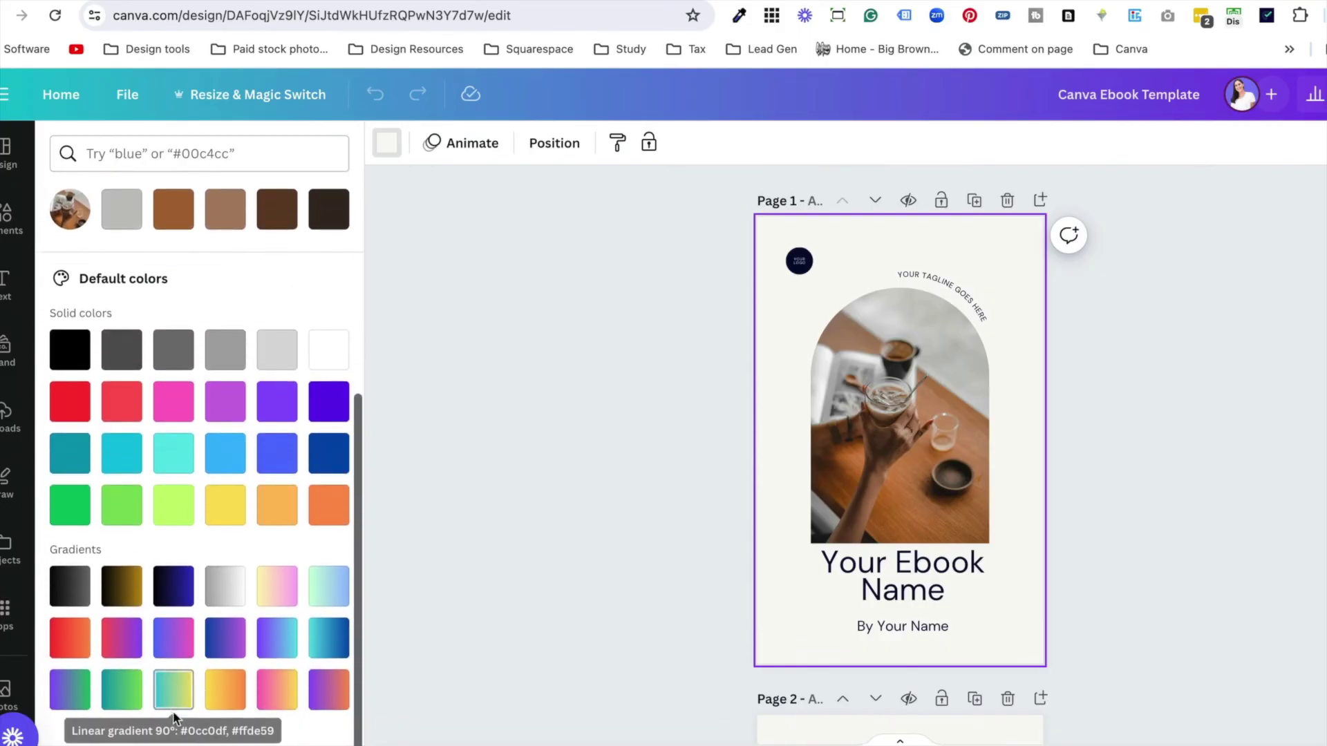
{"action": "scroll", "coordinate": [235, 483], "scroll_direction": "up", "scroll_amount": 2}
{"action": "scroll", "coordinate": [235, 498], "scroll_direction": "down", "scroll_amount": 2}
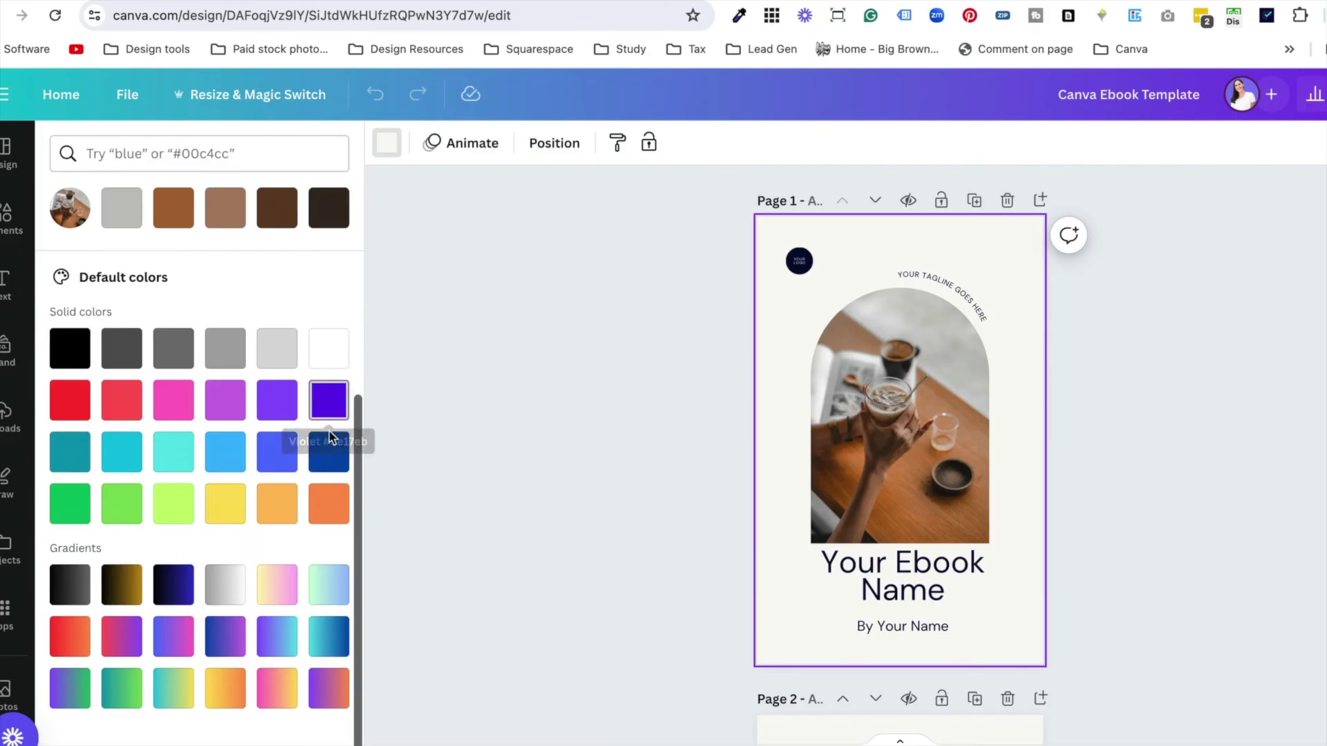
{"action": "left_click", "coordinate": [329, 398]}
{"action": "scroll", "coordinate": [290, 525], "scroll_direction": "down", "scroll_amount": 2}
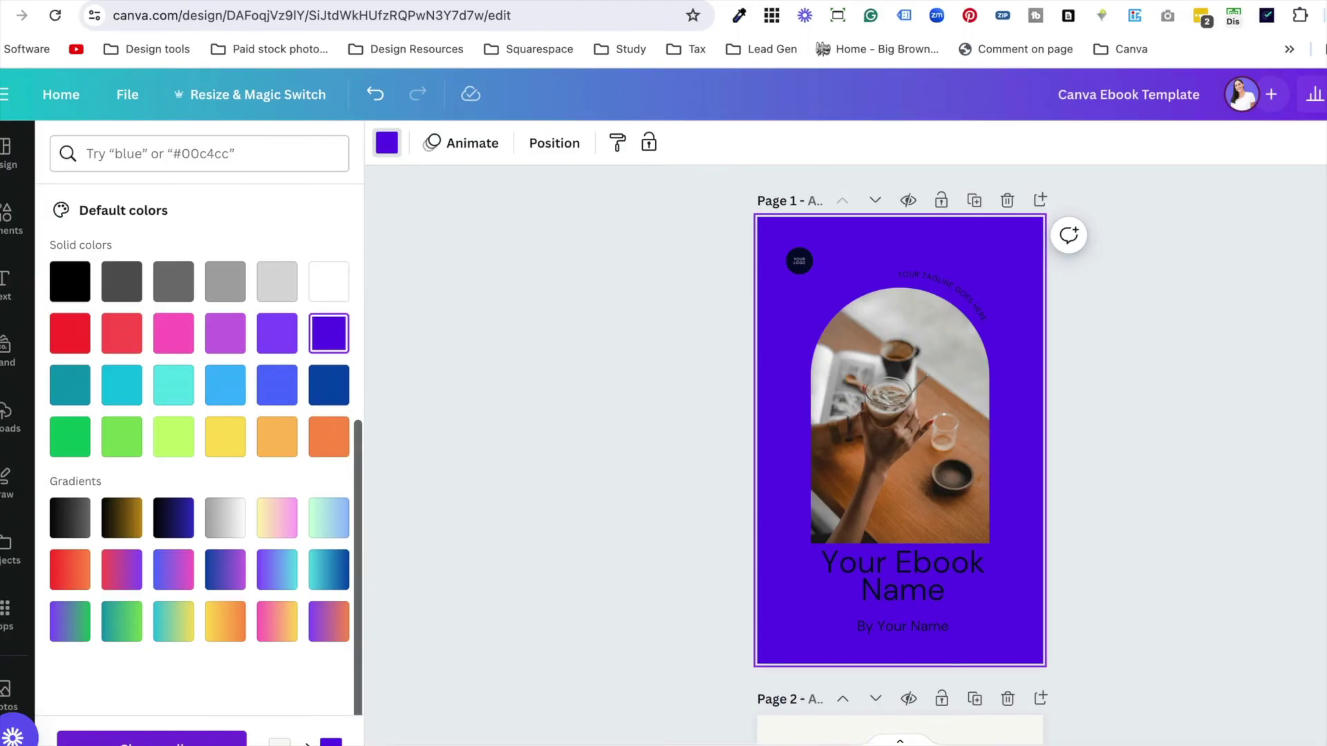
- Apply the violet background to every page and scroll through to confirm it
{"action": "left_click", "coordinate": [151, 738]}
{"action": "scroll", "coordinate": [890, 483], "scroll_direction": "down", "scroll_amount": 20}
{"action": "scroll", "coordinate": [922, 502], "scroll_direction": "down", "scroll_amount": 20}
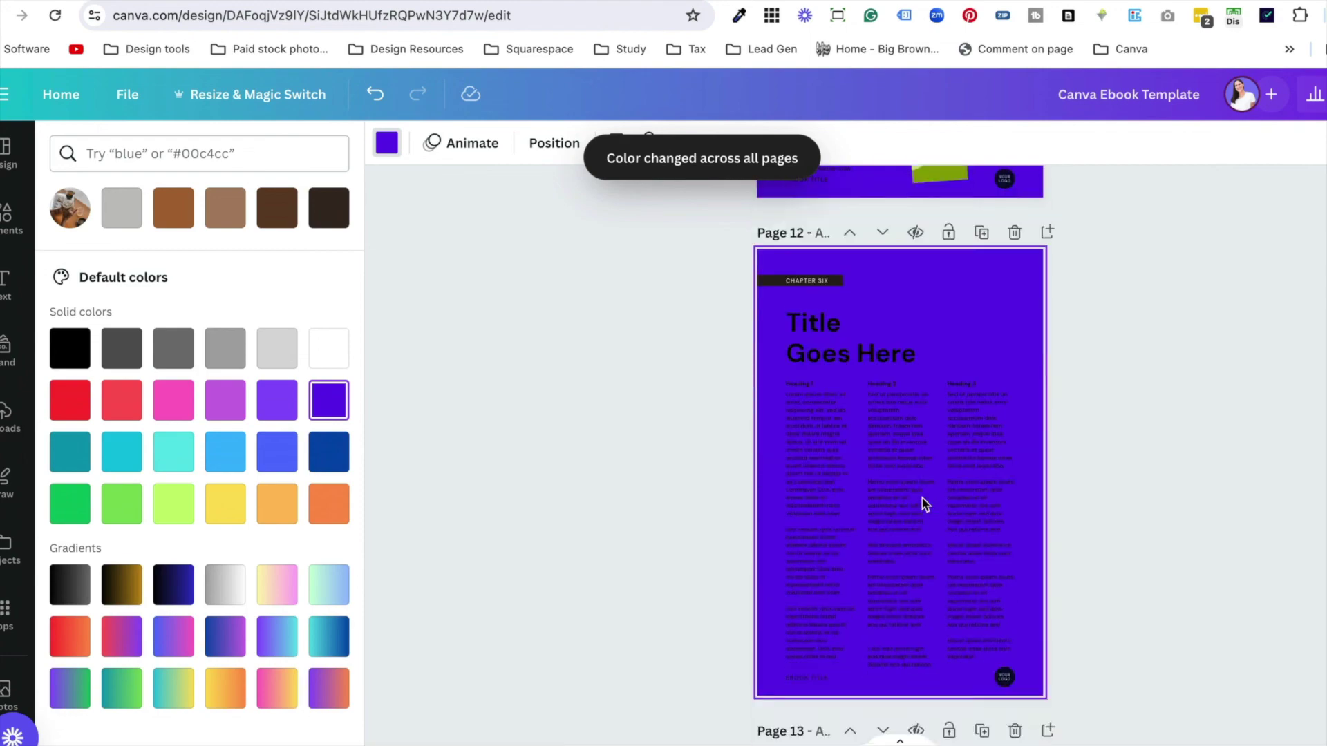
{"action": "scroll", "coordinate": [922, 499], "scroll_direction": "down", "scroll_amount": 20}
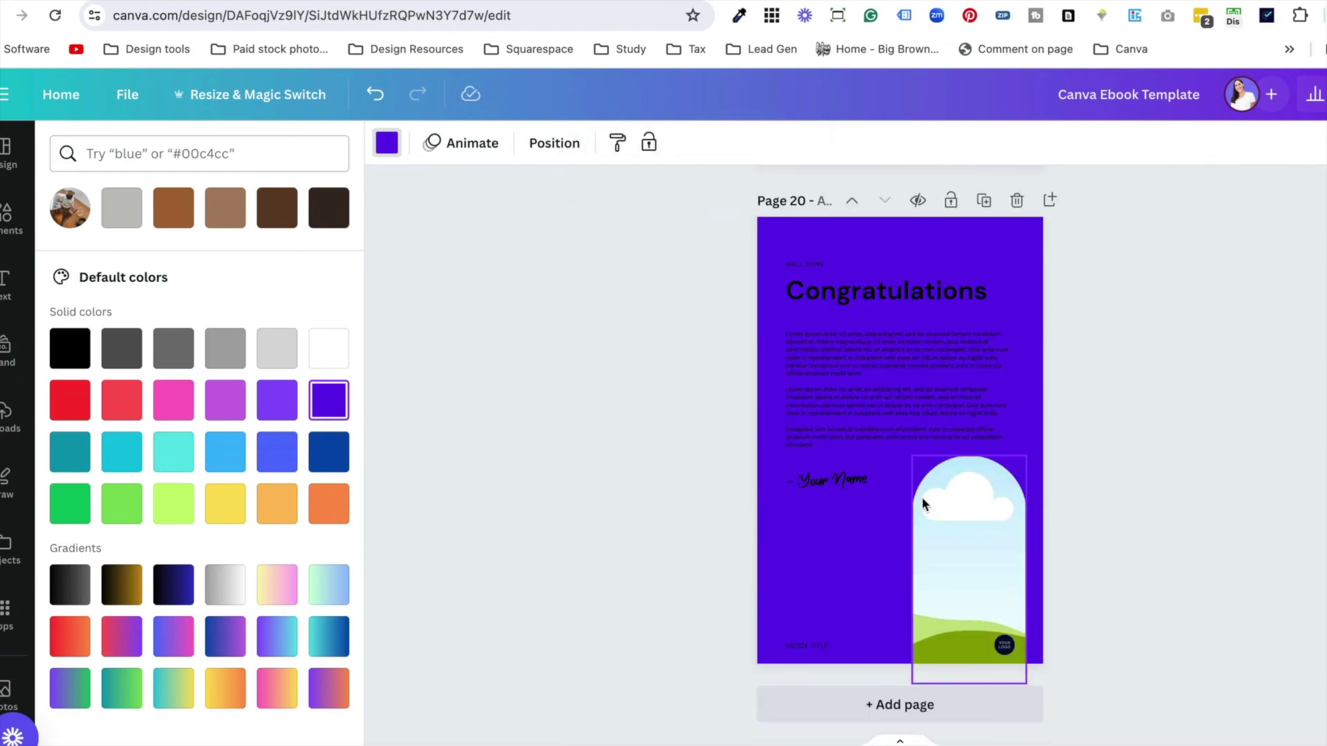
{"action": "scroll", "coordinate": [924, 503], "scroll_direction": "up", "scroll_amount": 8}
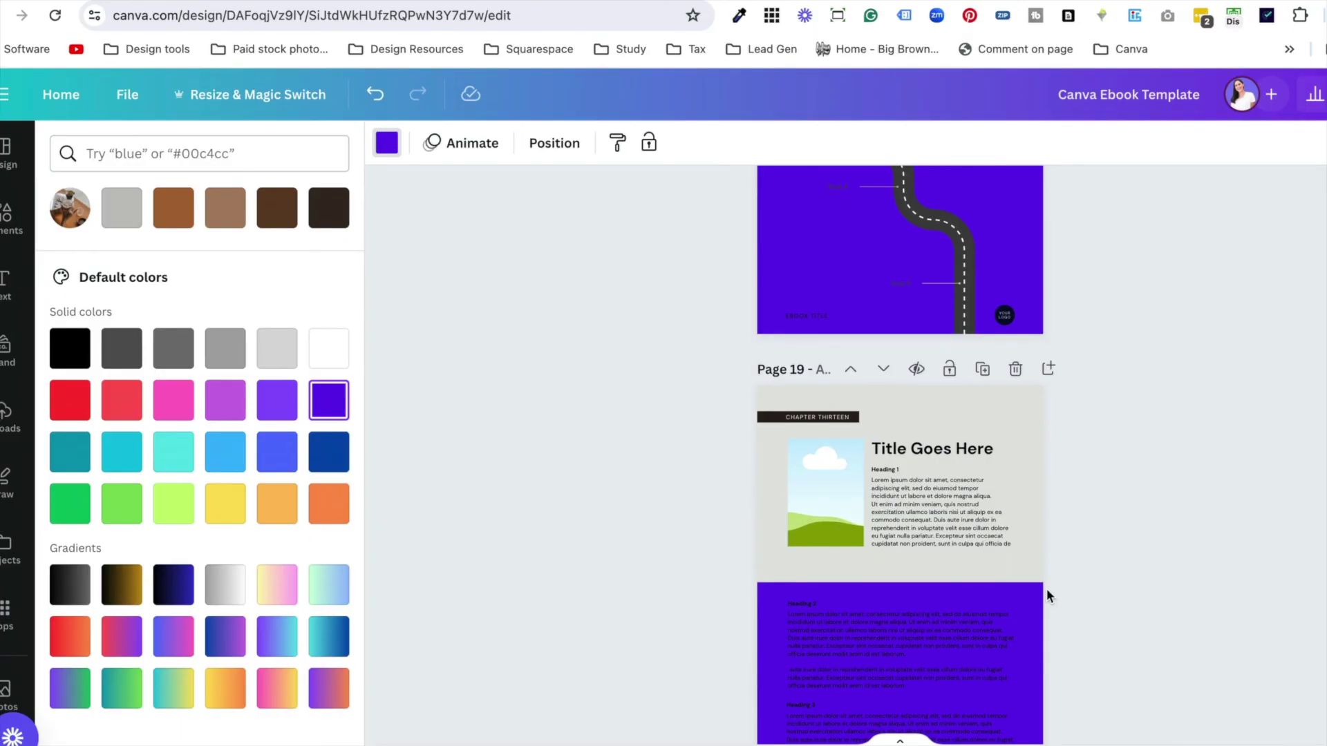
- Bring up the options for page 19's grey block, then close them without changes
{"action": "right_click", "coordinate": [1013, 430]}
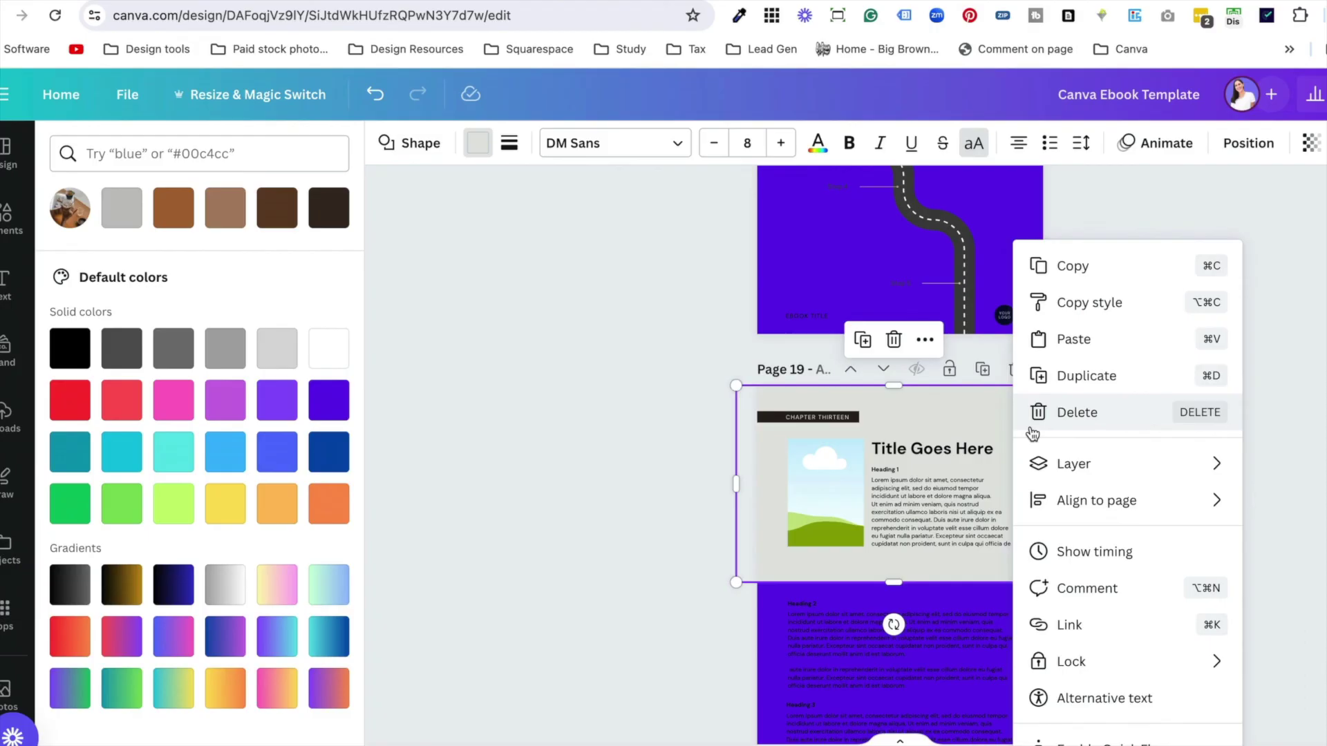
{"action": "left_click", "coordinate": [606, 421]}
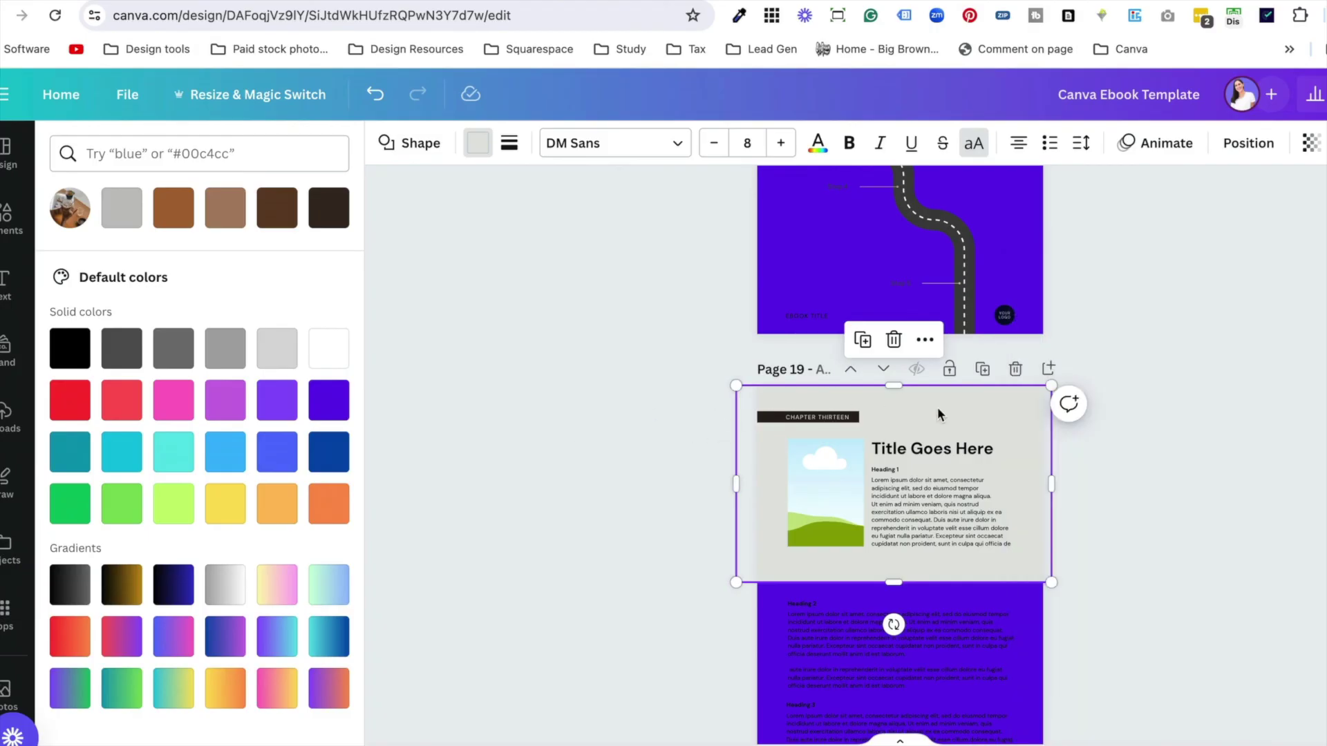
{"action": "scroll", "coordinate": [832, 359], "scroll_direction": "up", "scroll_amount": 3}
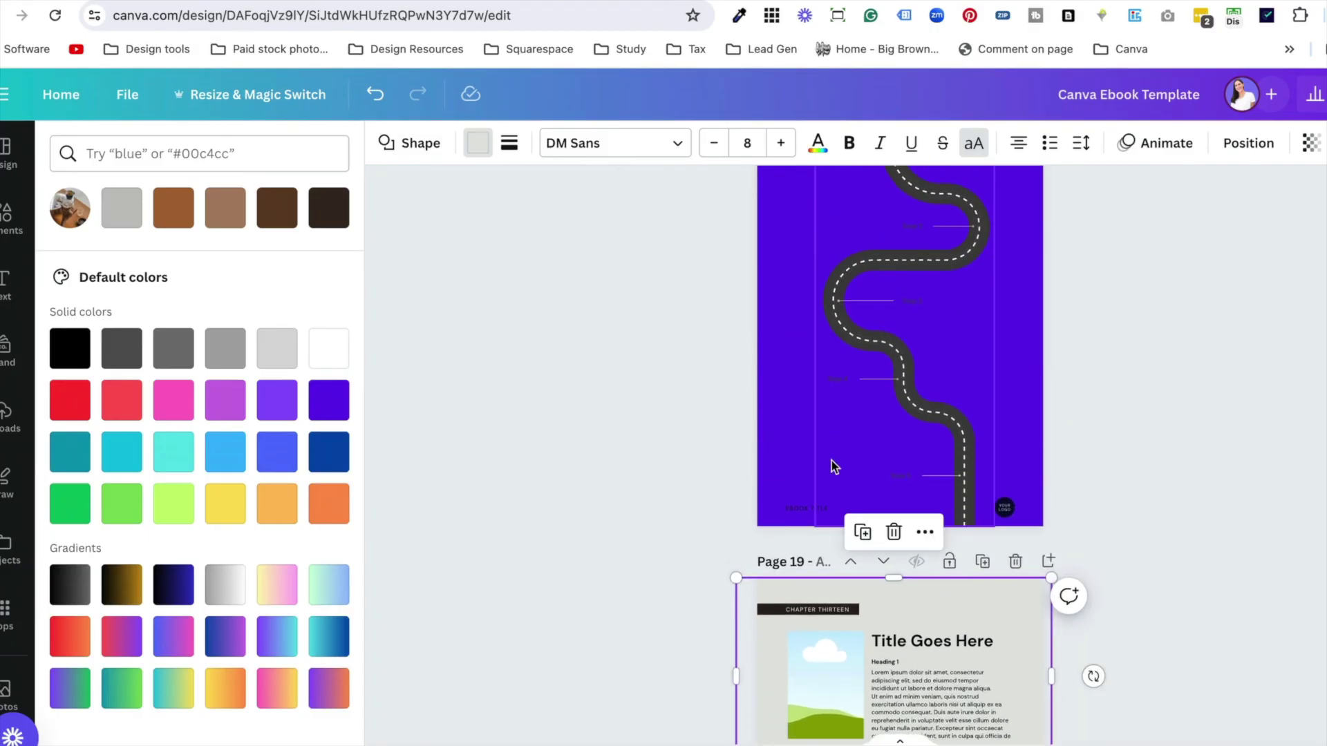
{"action": "scroll", "coordinate": [833, 467], "scroll_direction": "up", "scroll_amount": 3}
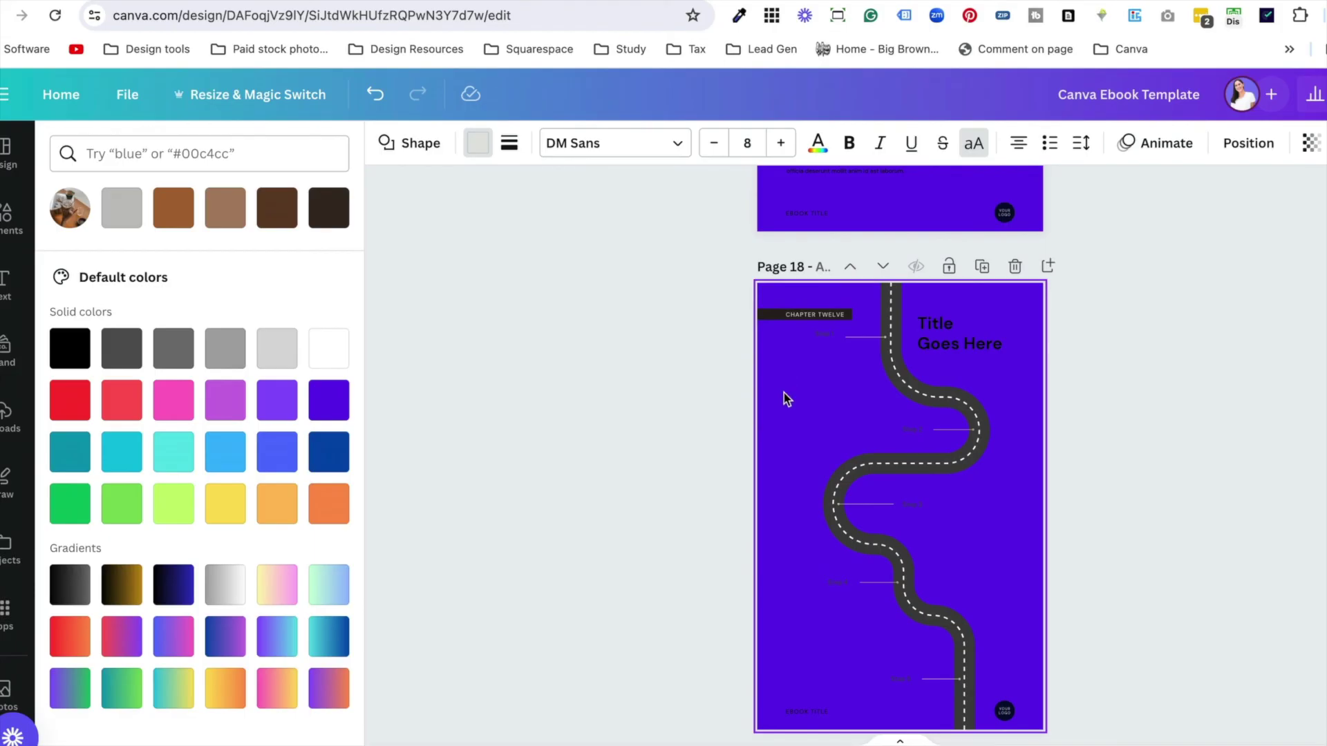